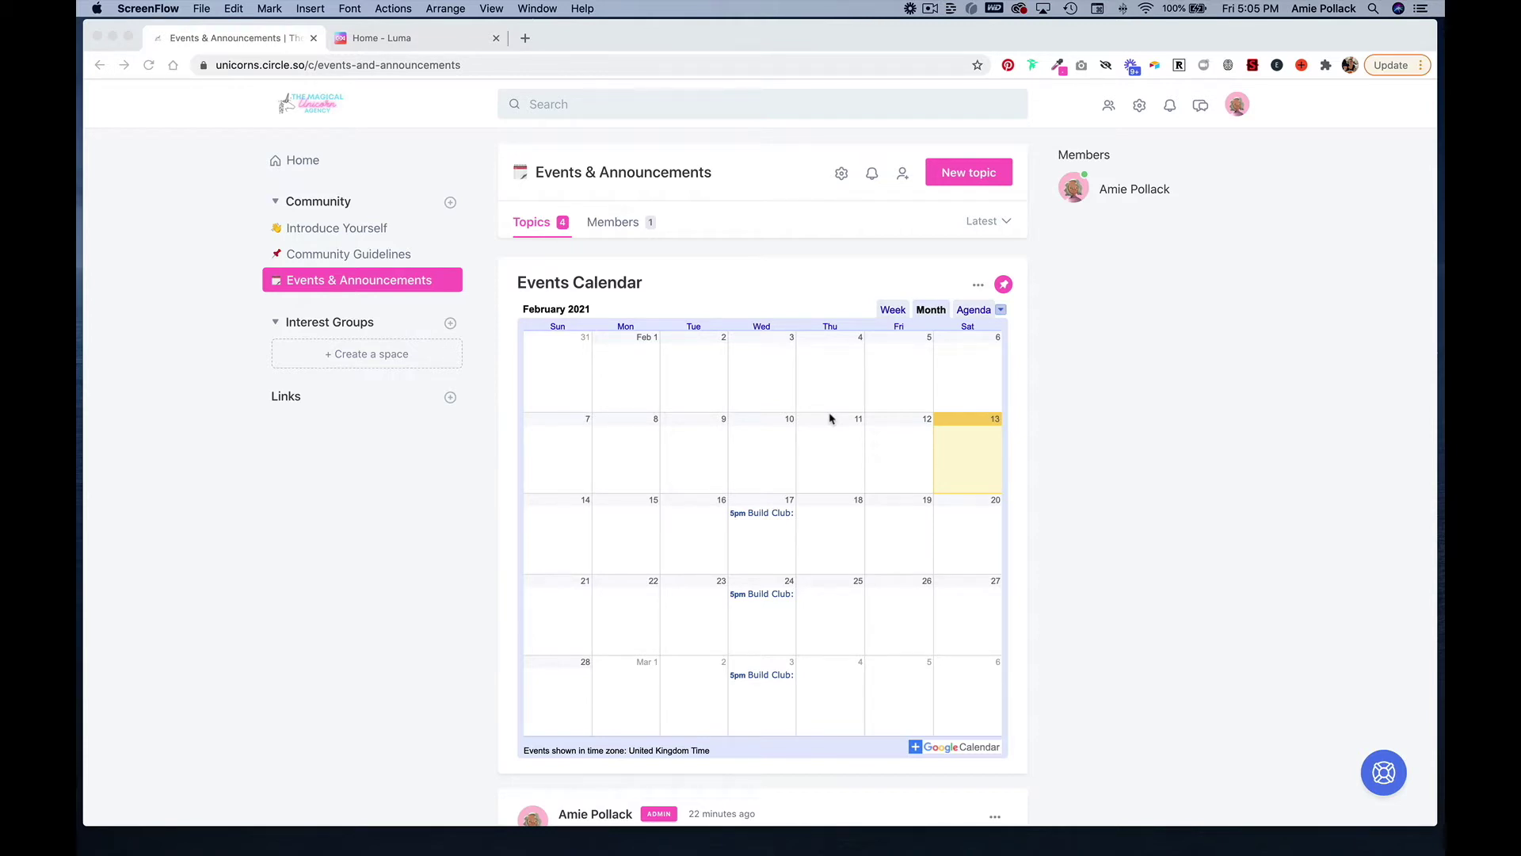
From the Luma dashboard, start a new event named 'Best event of the year'.
left_click(431, 41)
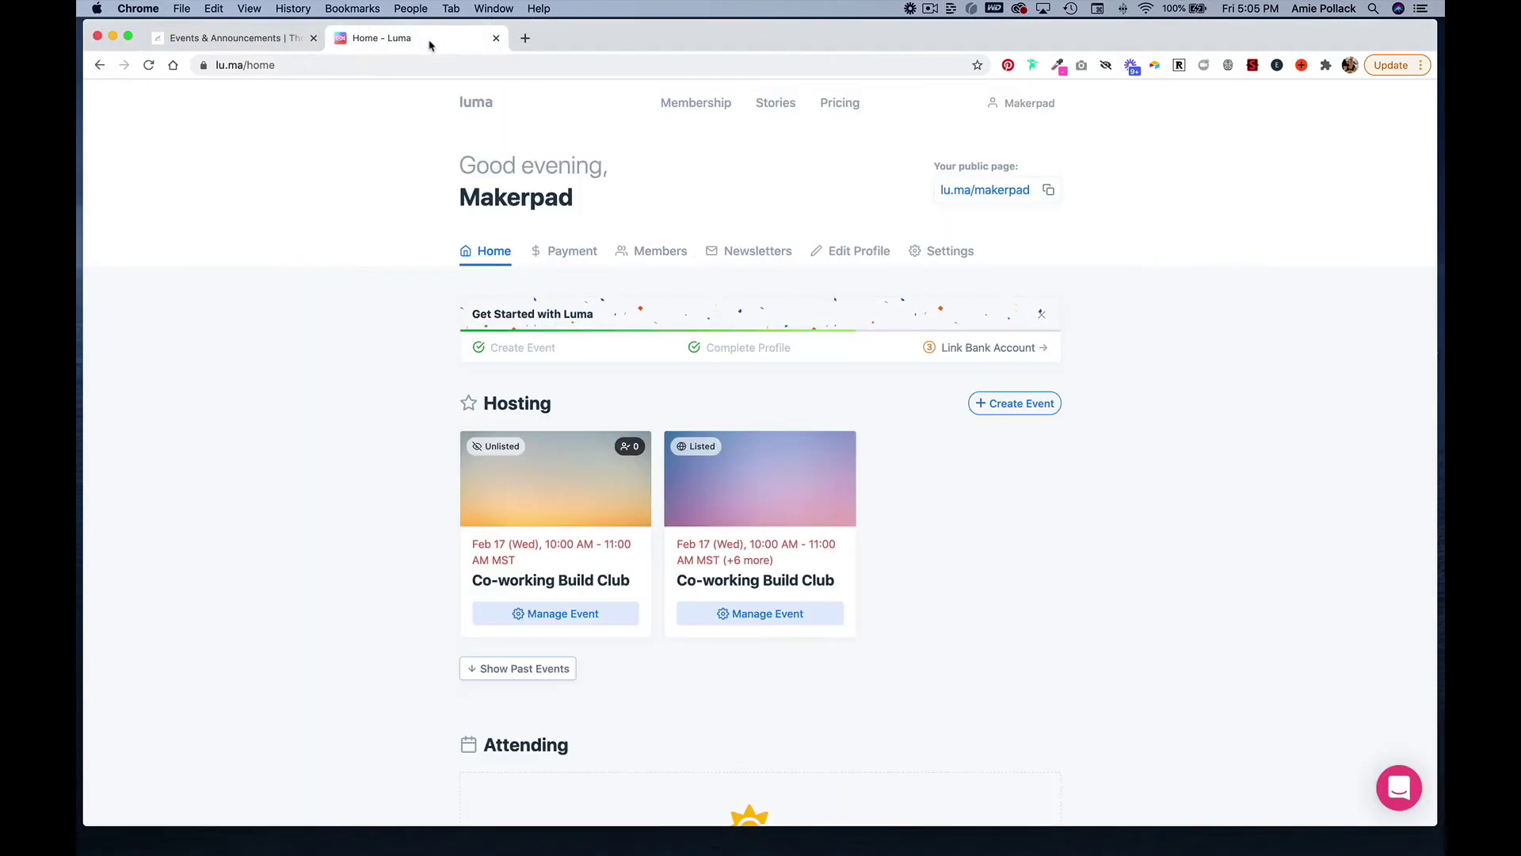
left_click(1048, 405)
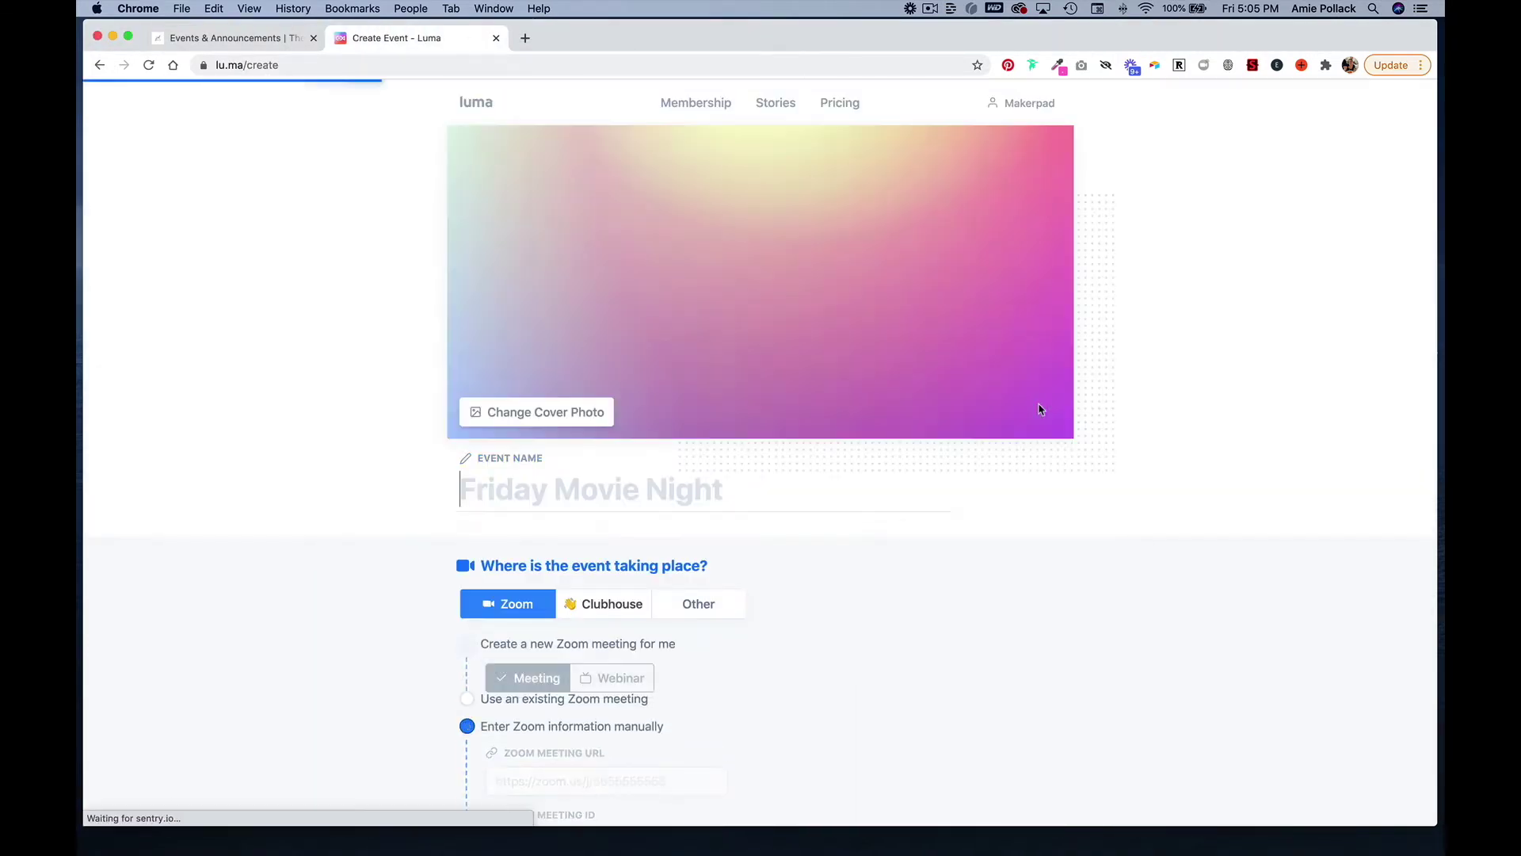
scroll(795, 415, "down", 1)
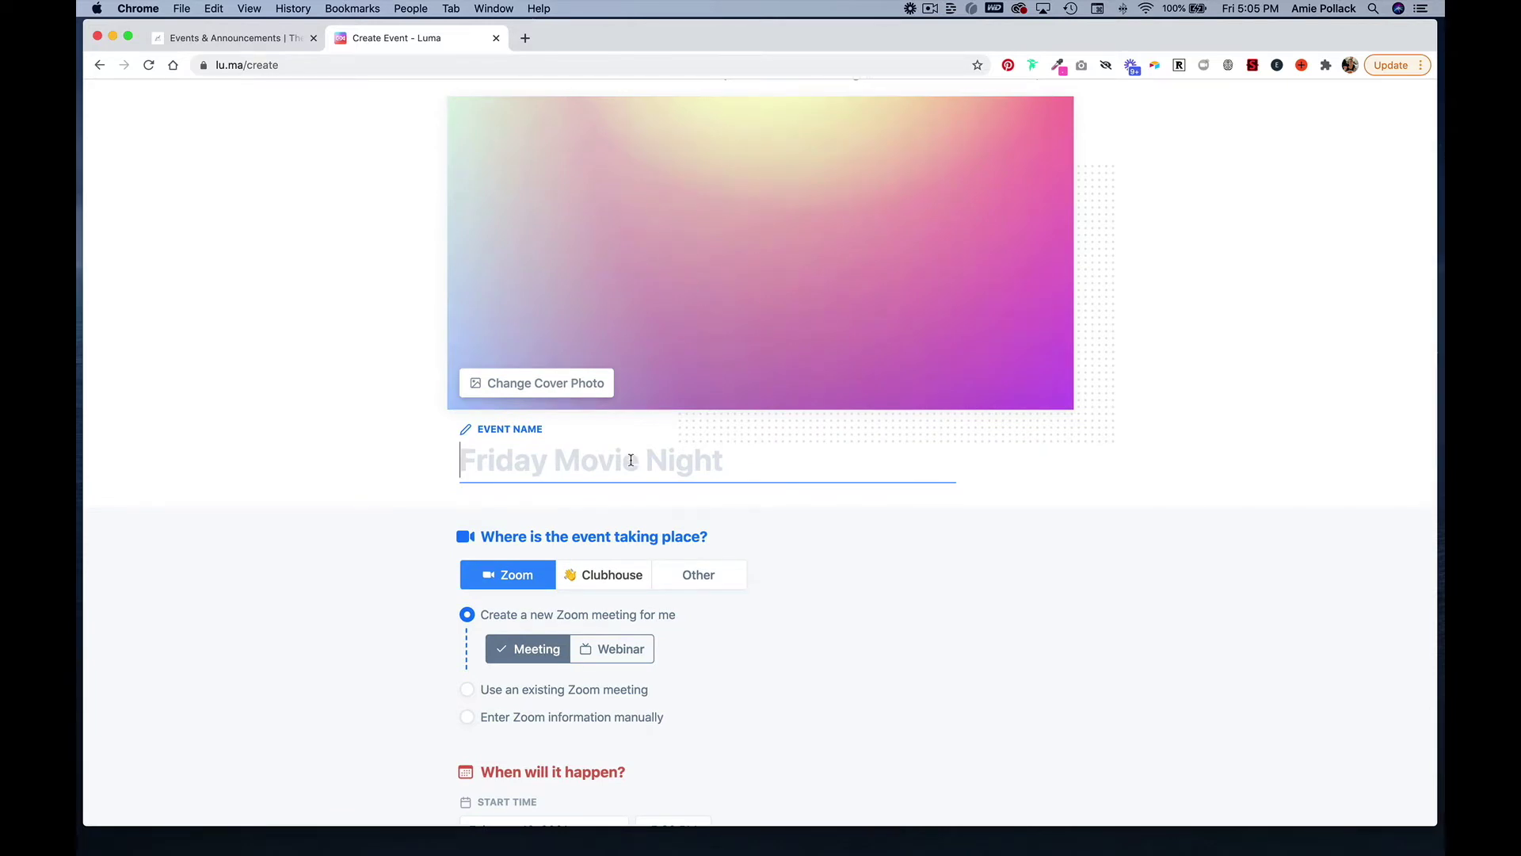
type("Best ")
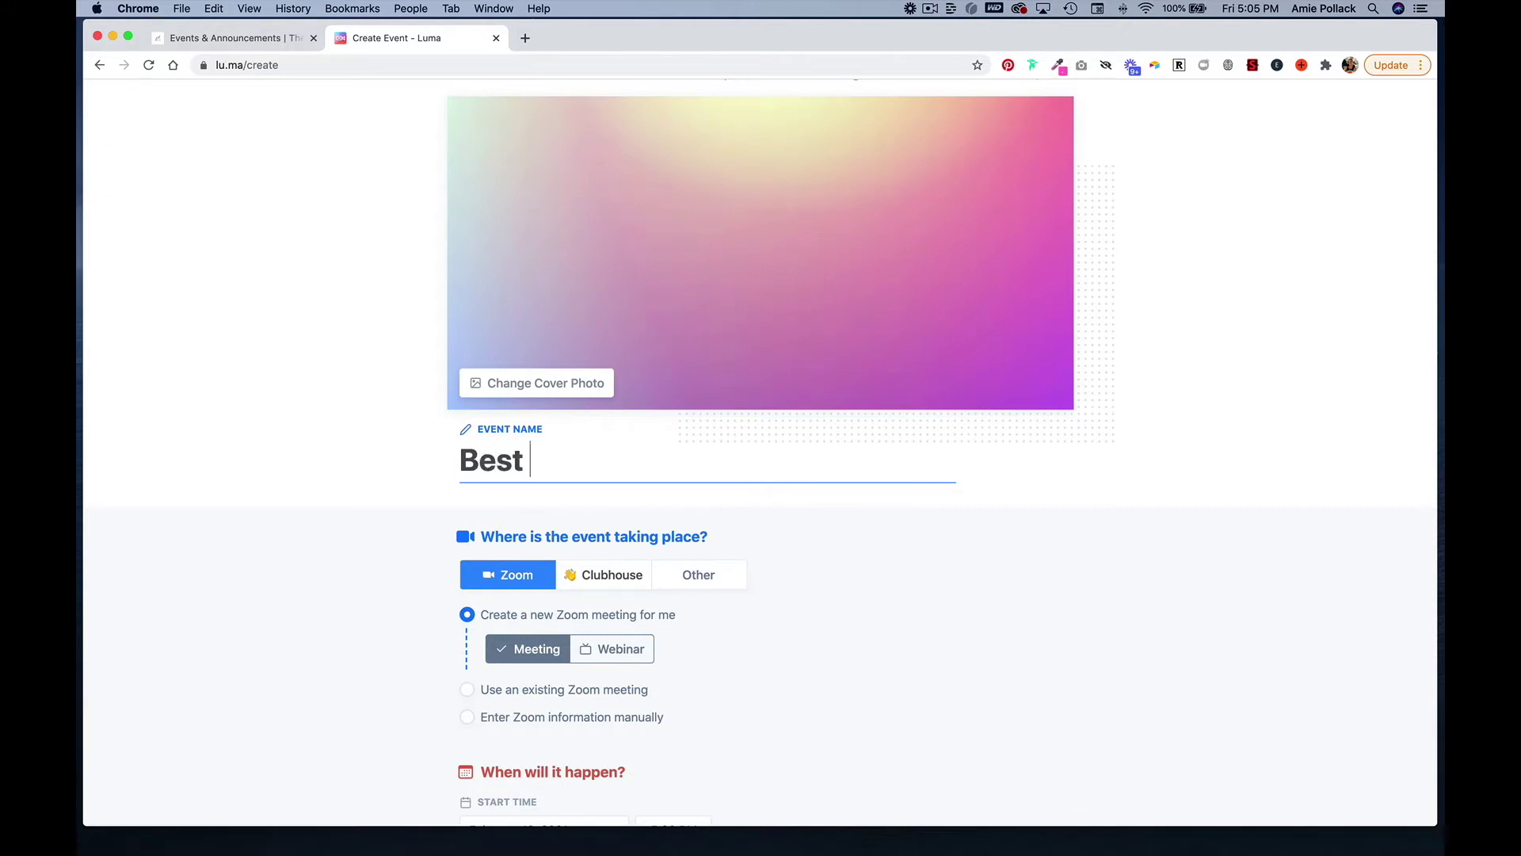
type("event of the year")
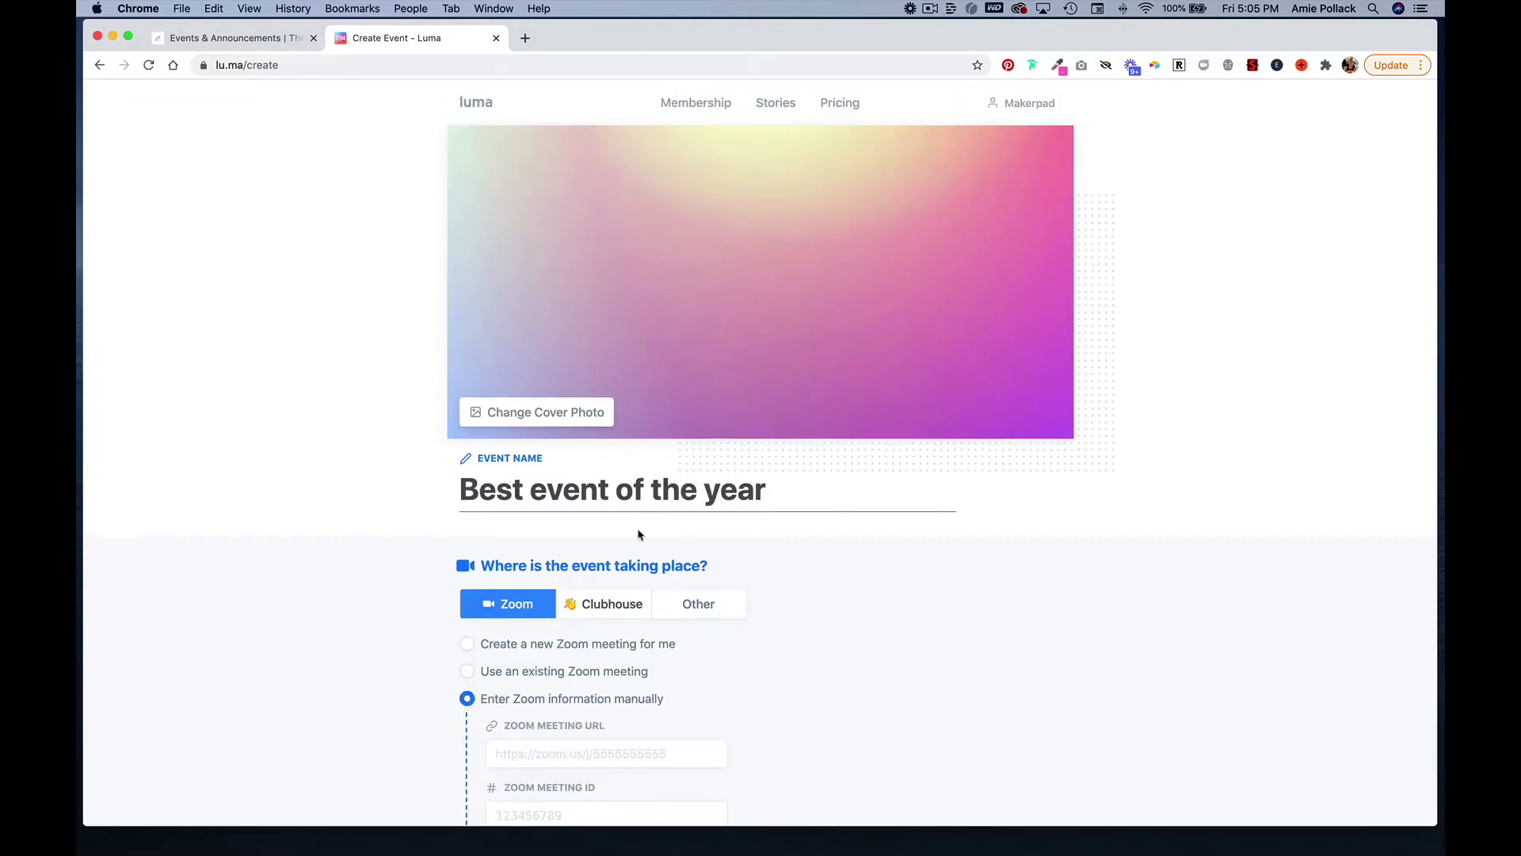
Set the event location to the existing February 17 Build Club Zoom meeting.
scroll(594, 555, "down", 2)
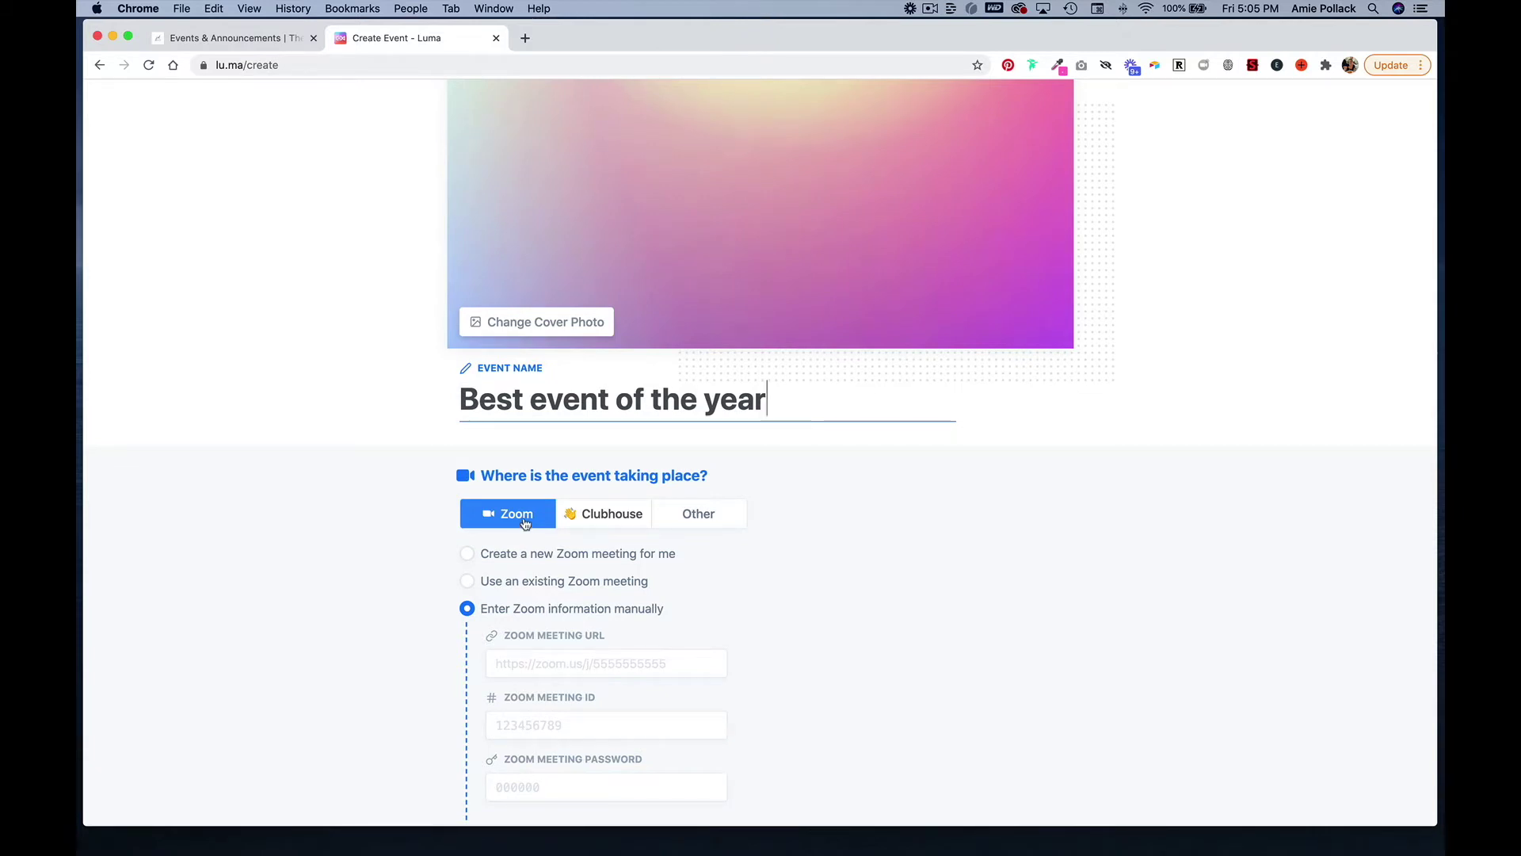
left_click(697, 517)
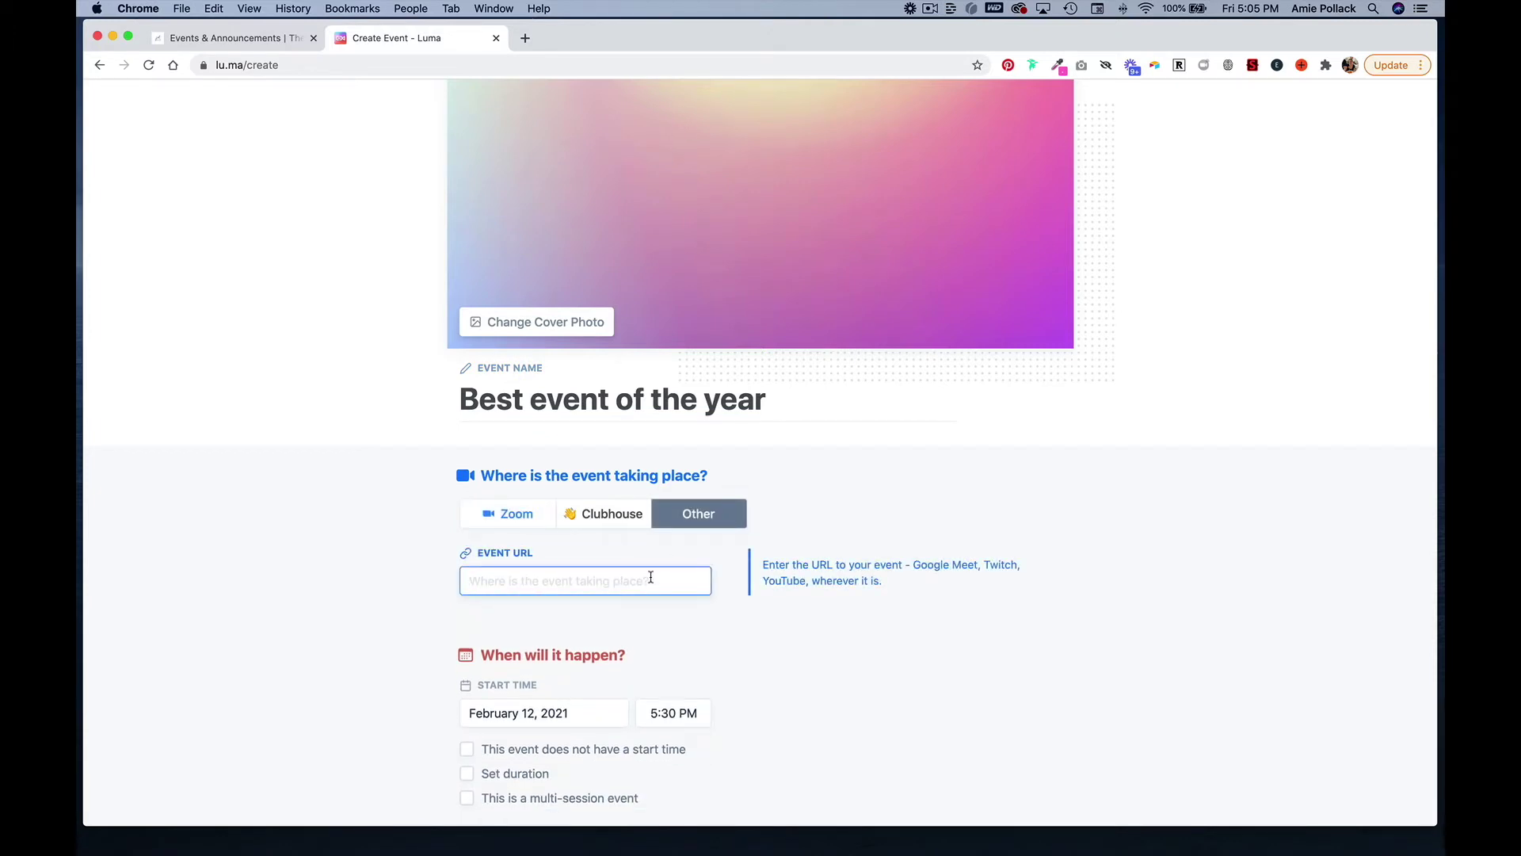
left_click(509, 522)
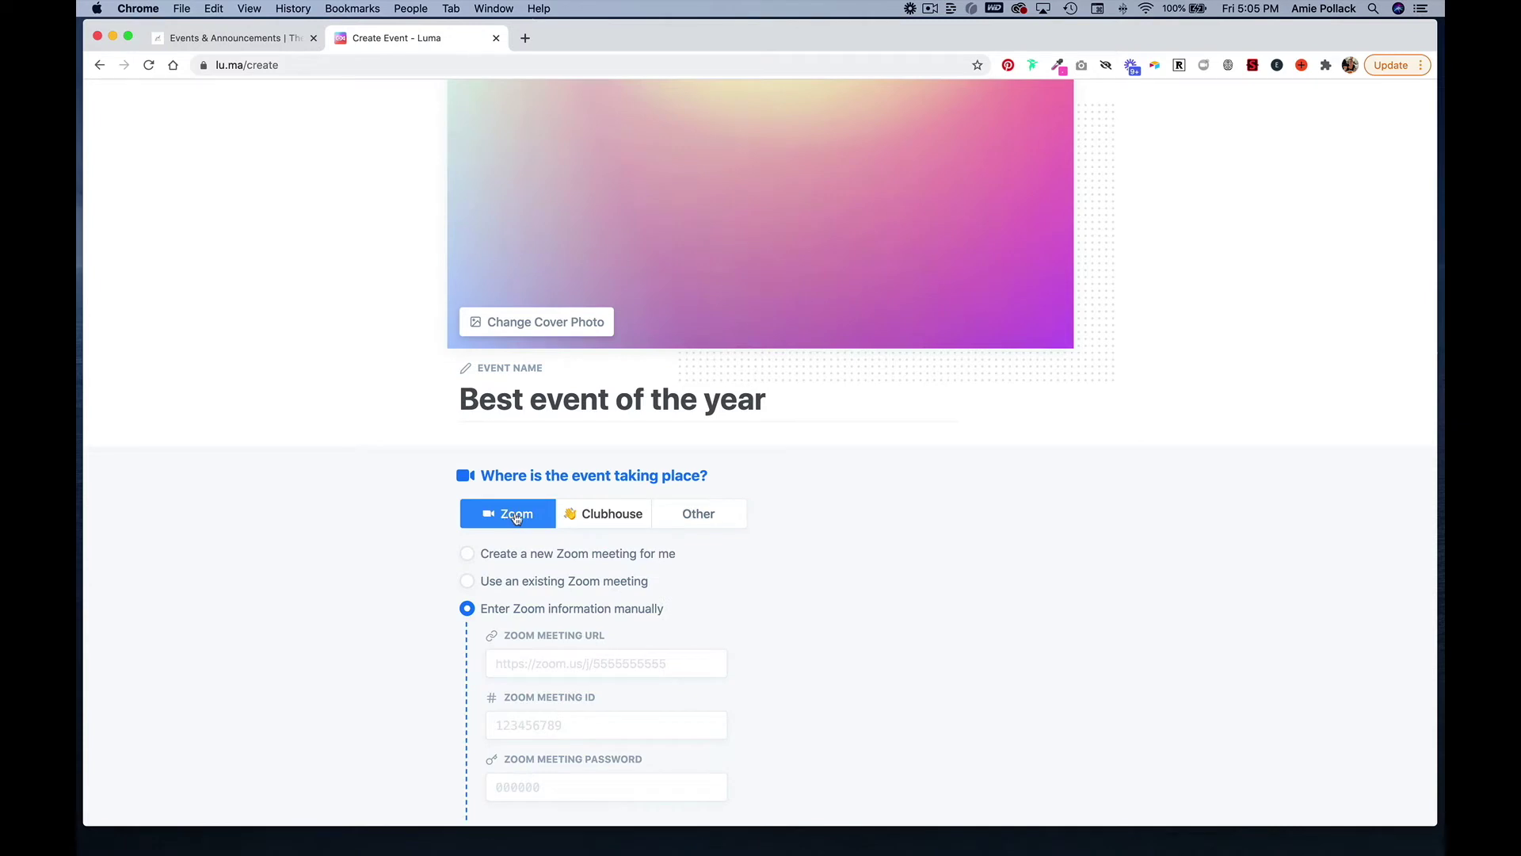
scroll(515, 507, "down", 3)
scroll(525, 493, "down", 2)
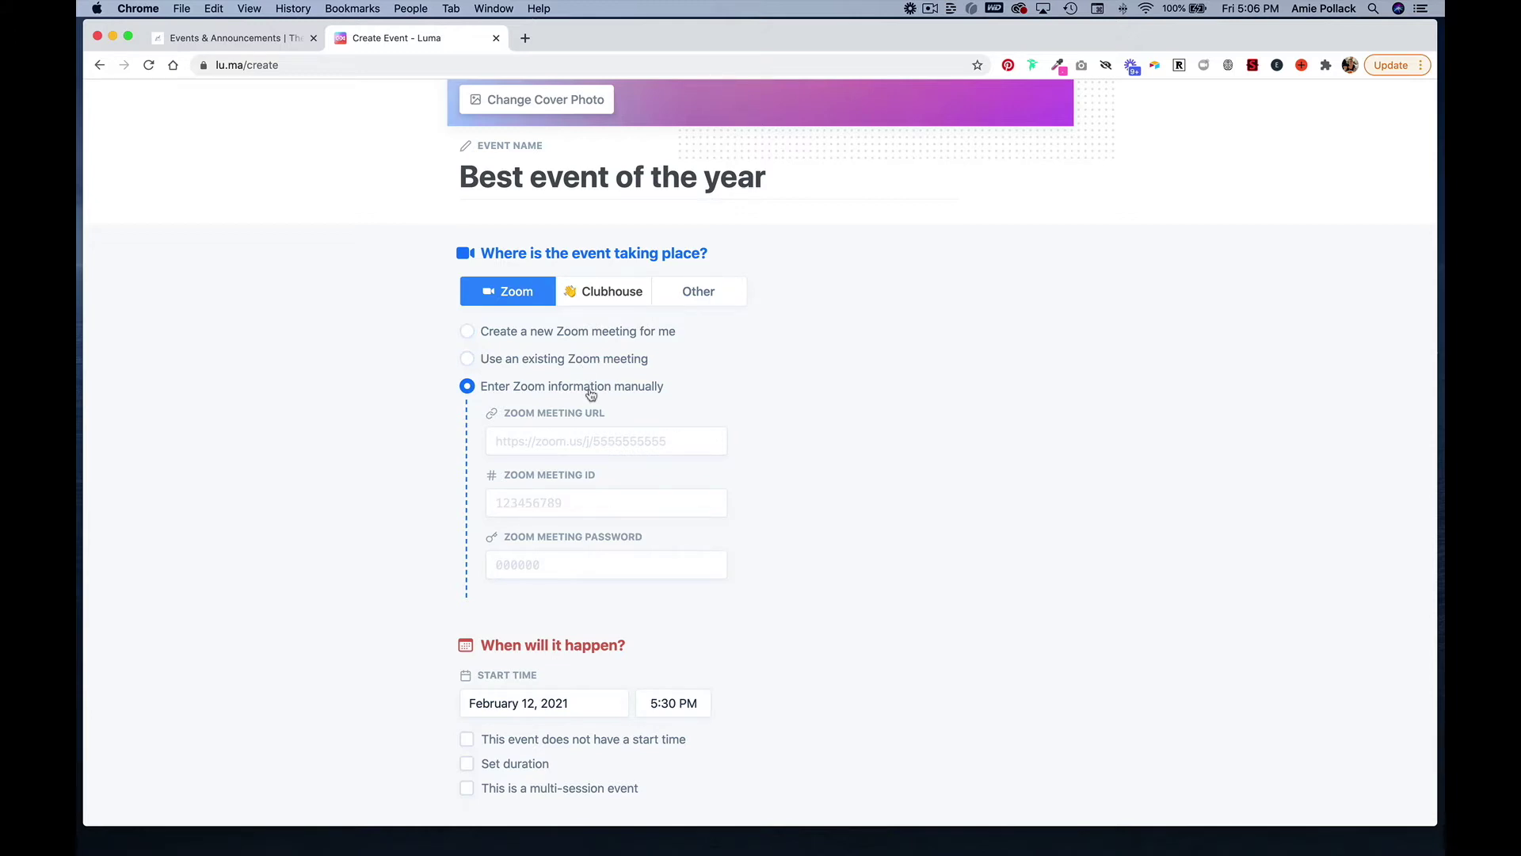
left_click(586, 362)
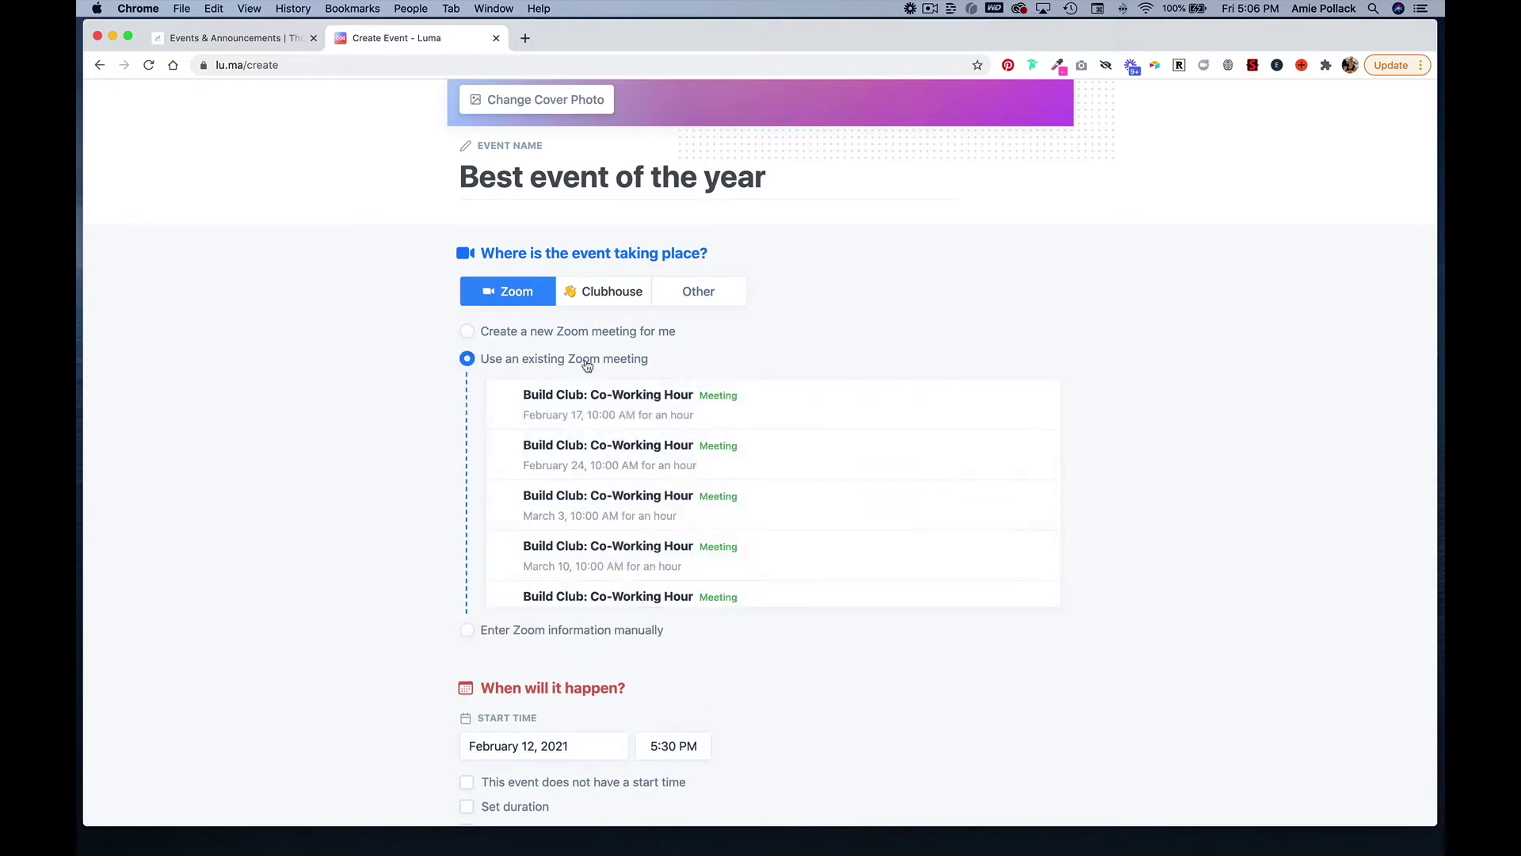
left_click(624, 415)
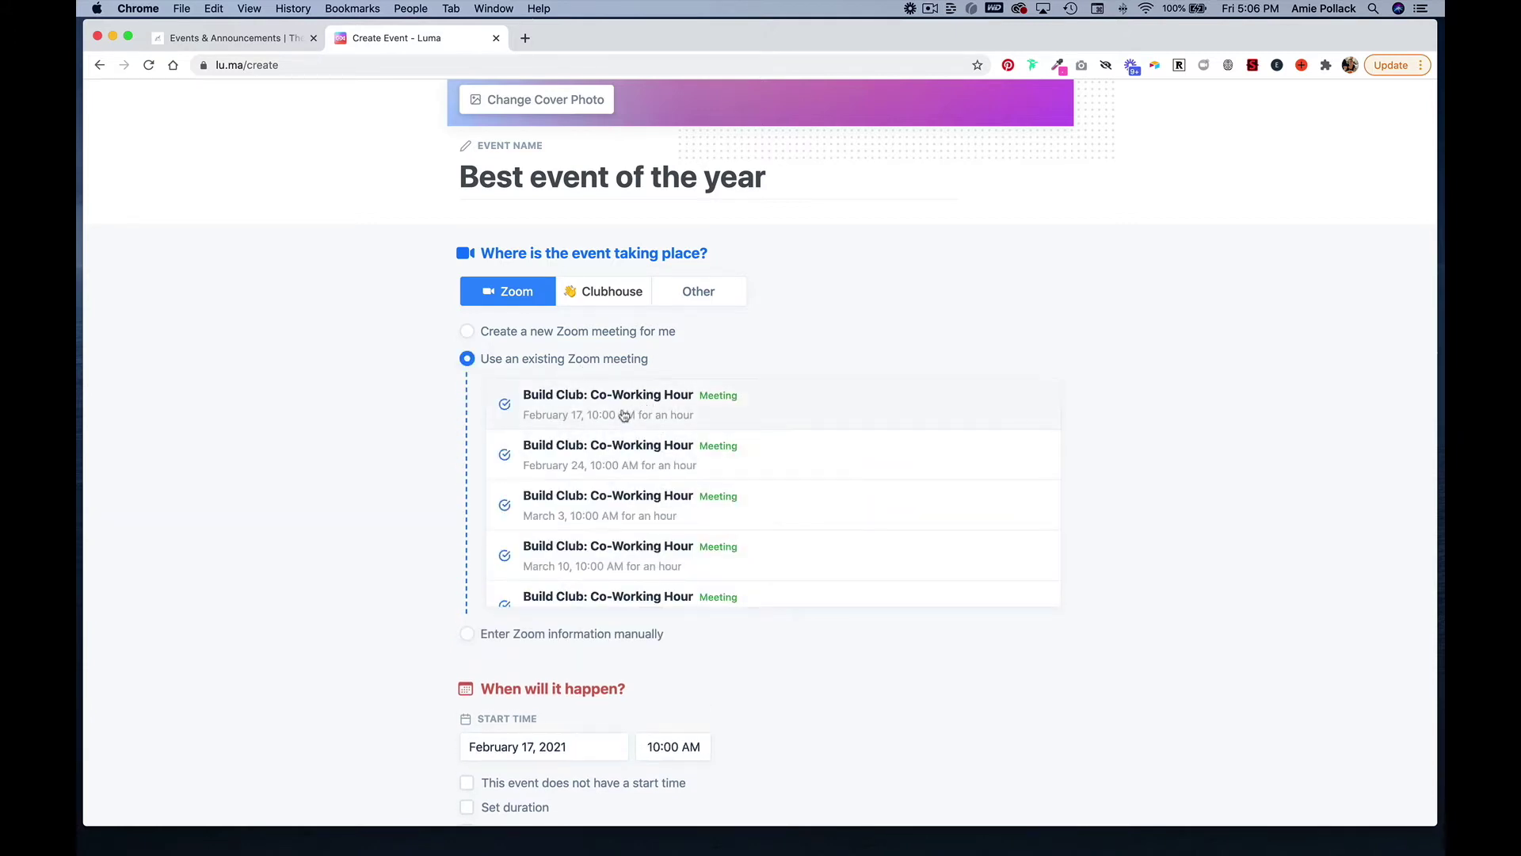
Leave duration and multi-session off, keeping one start time of February 17, 2021, 10:00 AM.
scroll(624, 415, "down", 5)
scroll(417, 545, "down", 5)
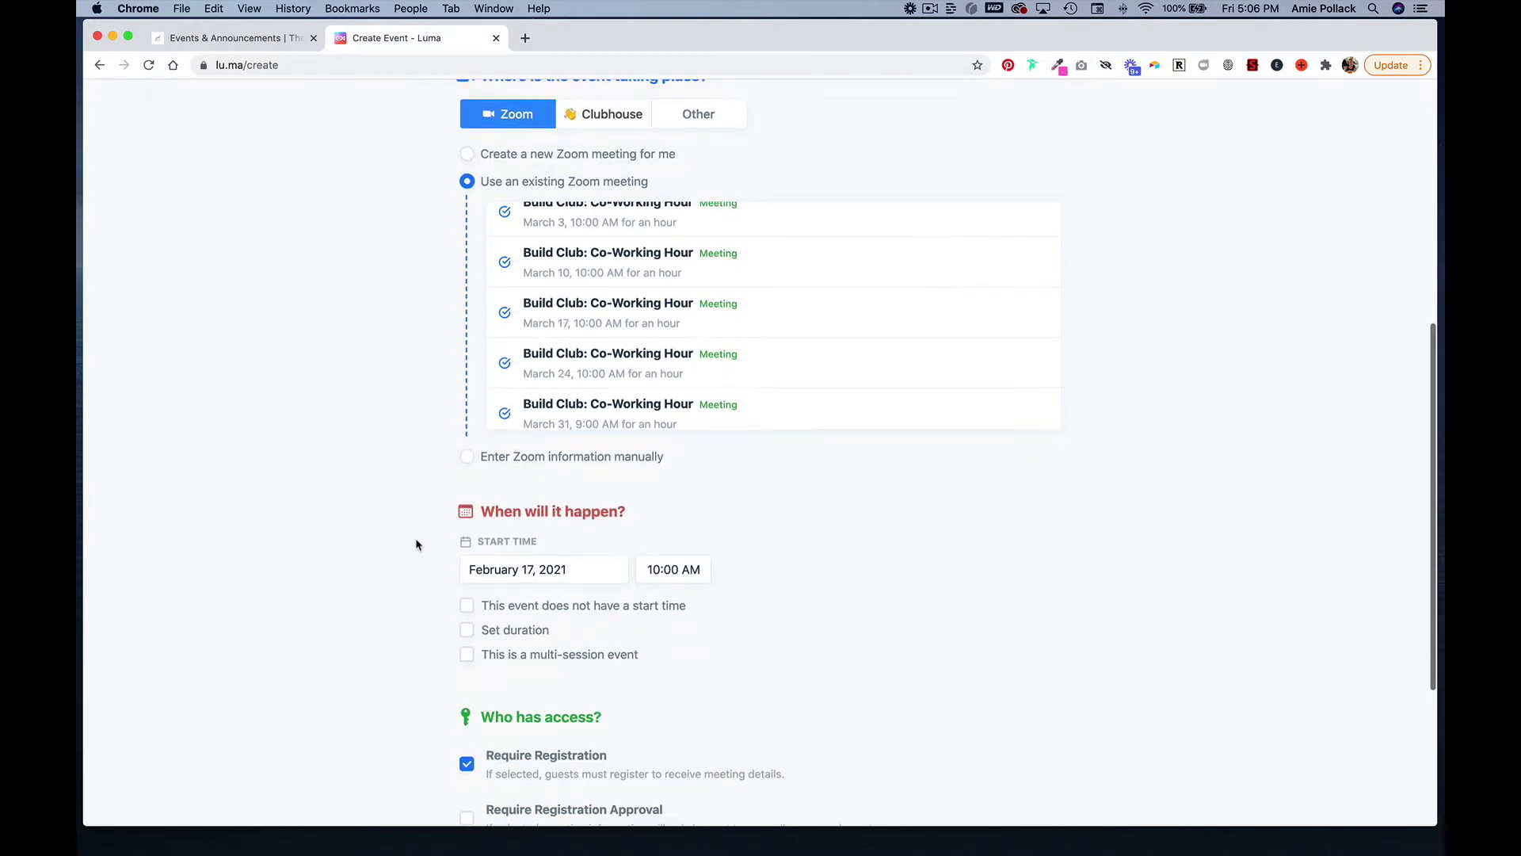
scroll(418, 544, "down", 2)
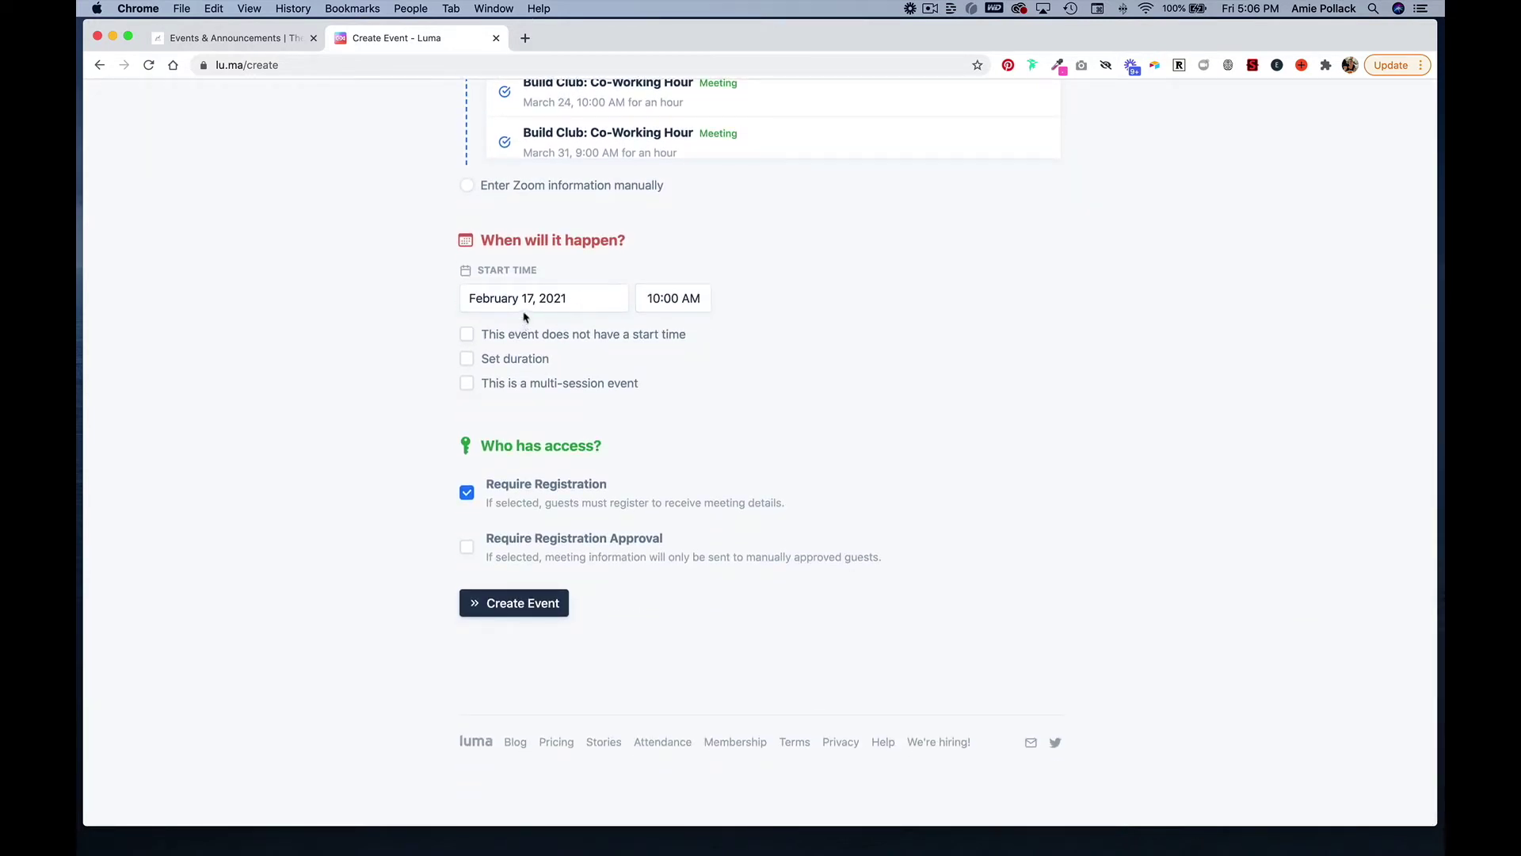
left_click(509, 363)
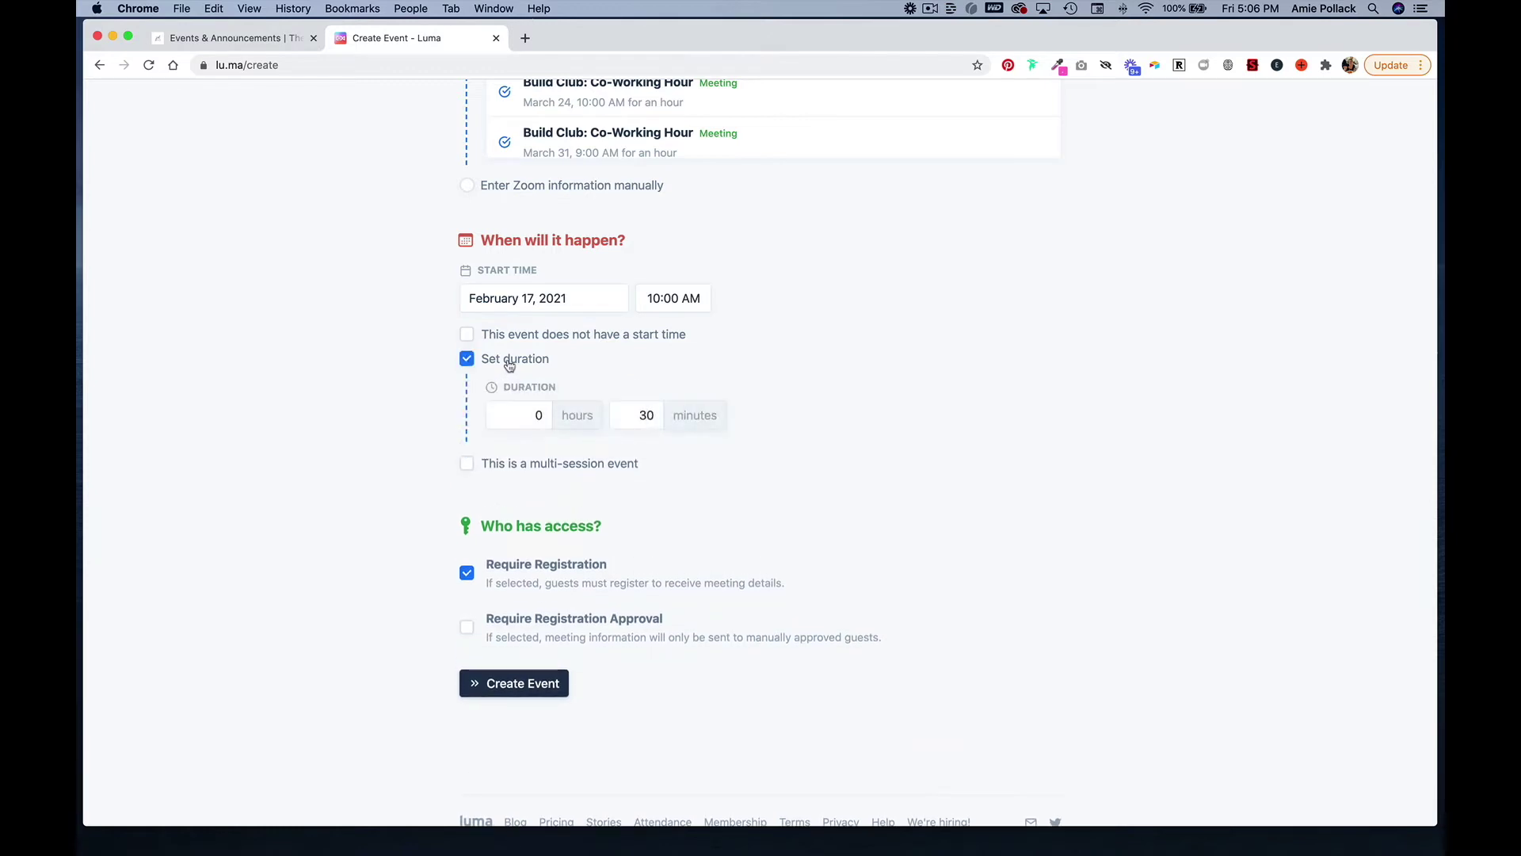
left_click(508, 363)
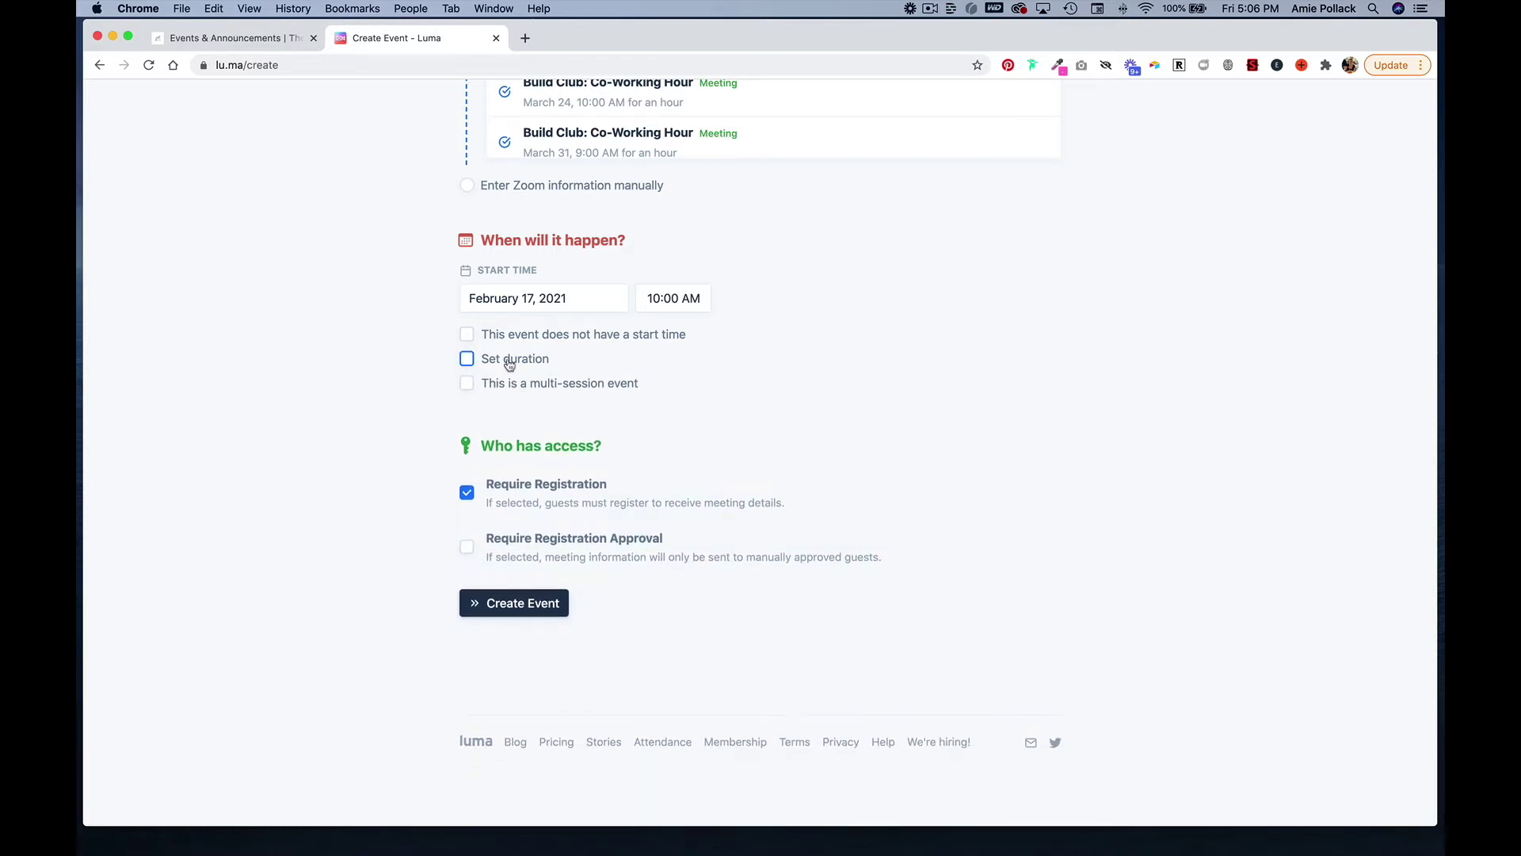
left_click(513, 385)
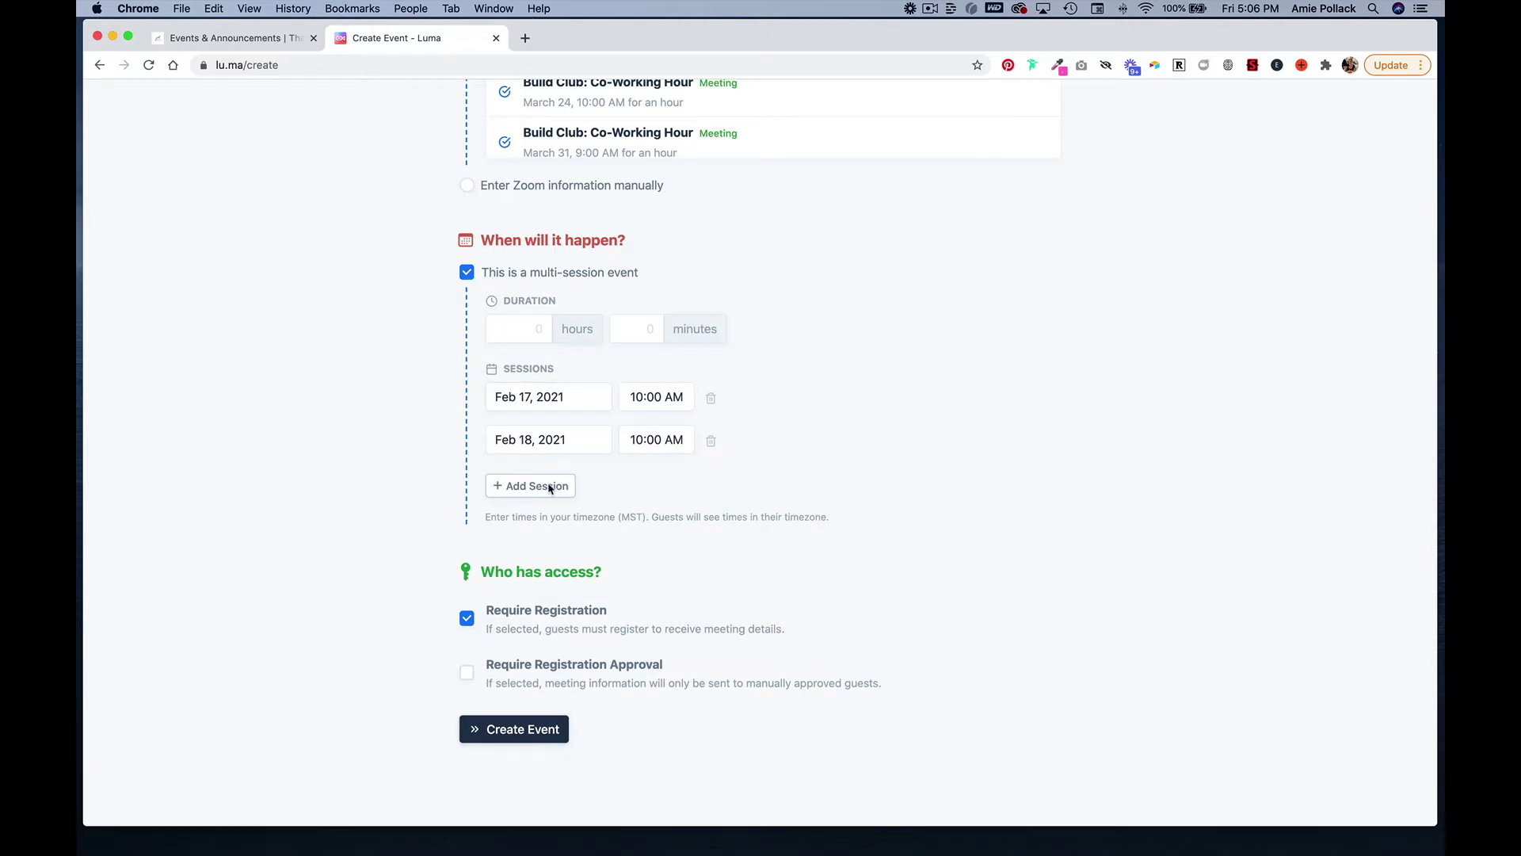
left_click(467, 273)
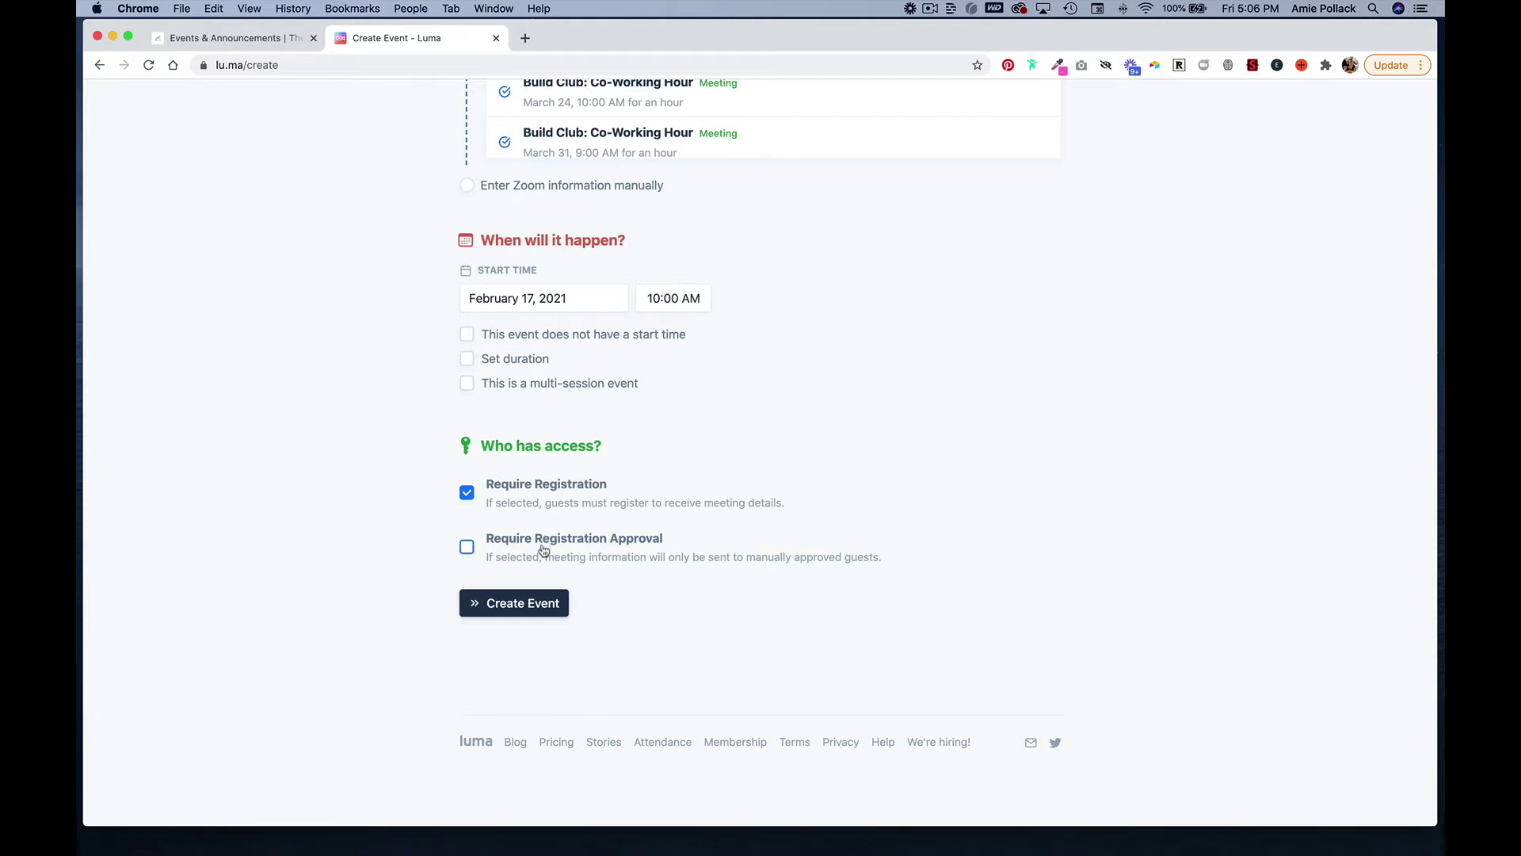
Create 'Best event of the year' and look over its Guests management page.
left_click(536, 603)
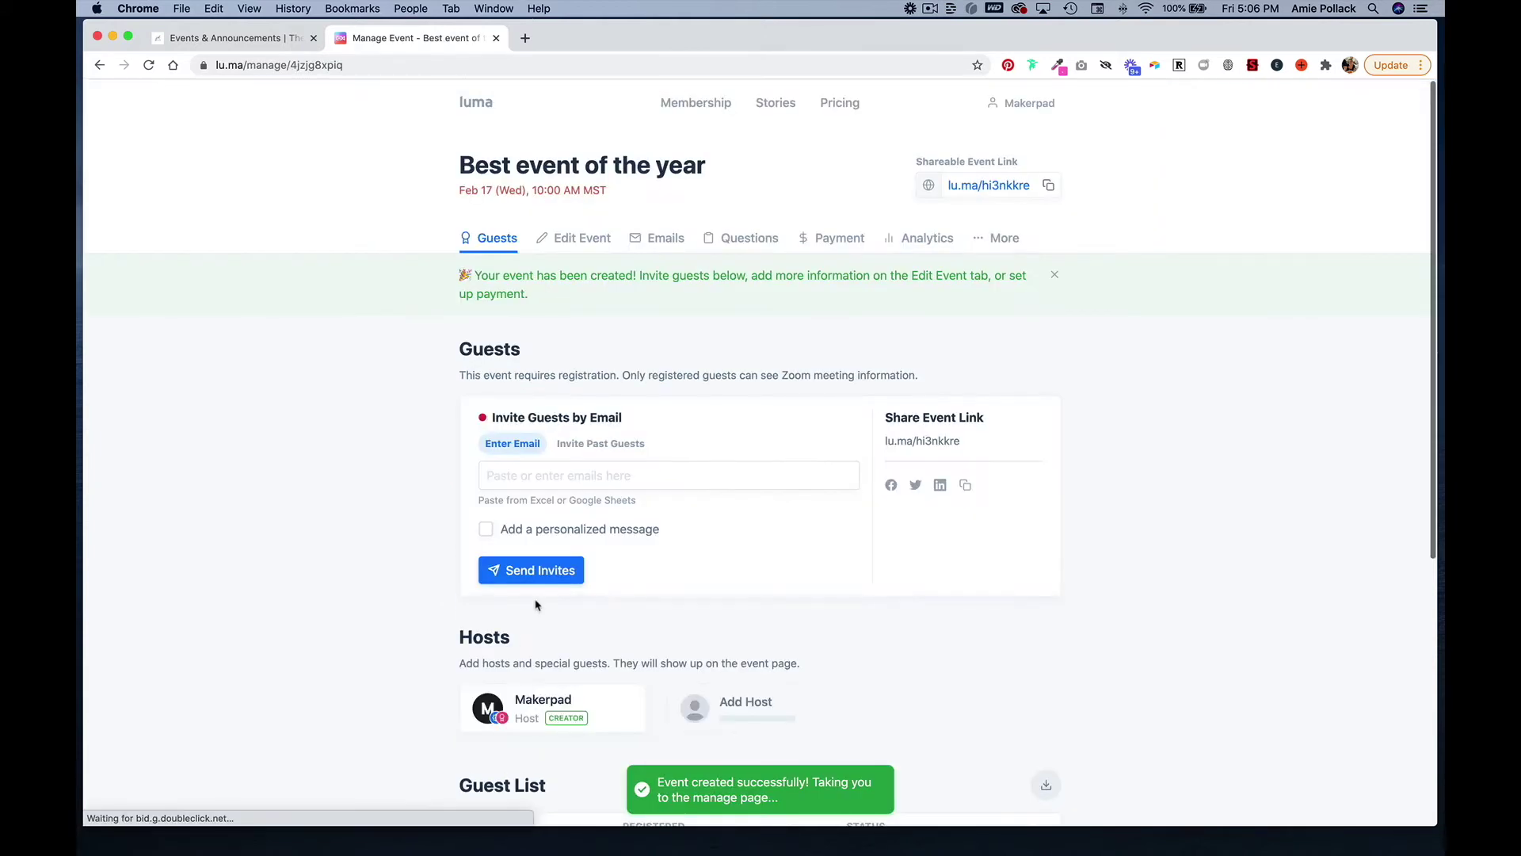
scroll(537, 605, "down", 3)
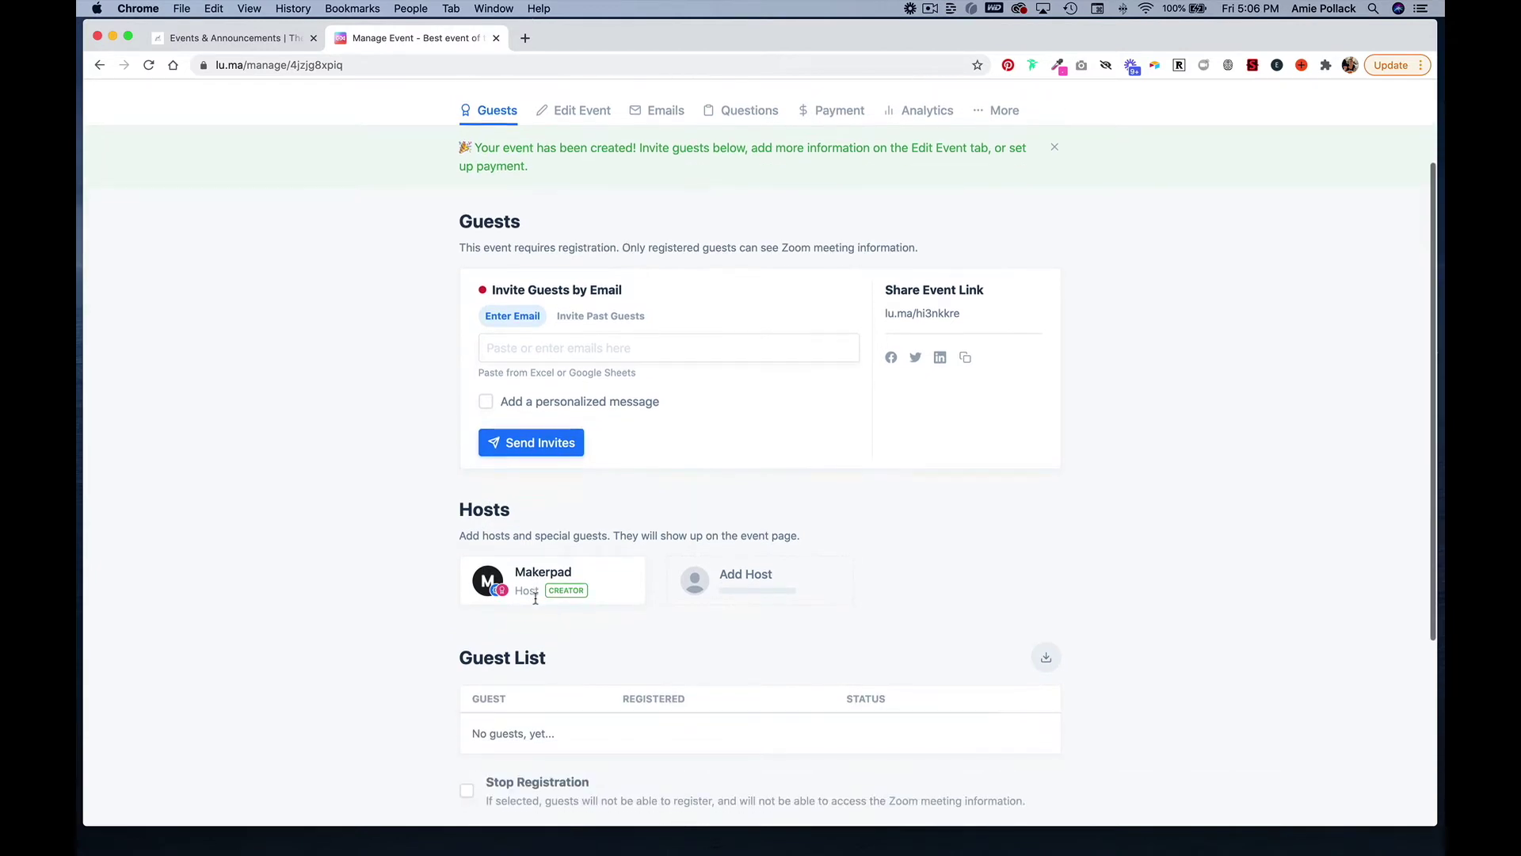
scroll(537, 602, "down", 1)
scroll(536, 604, "down", 3)
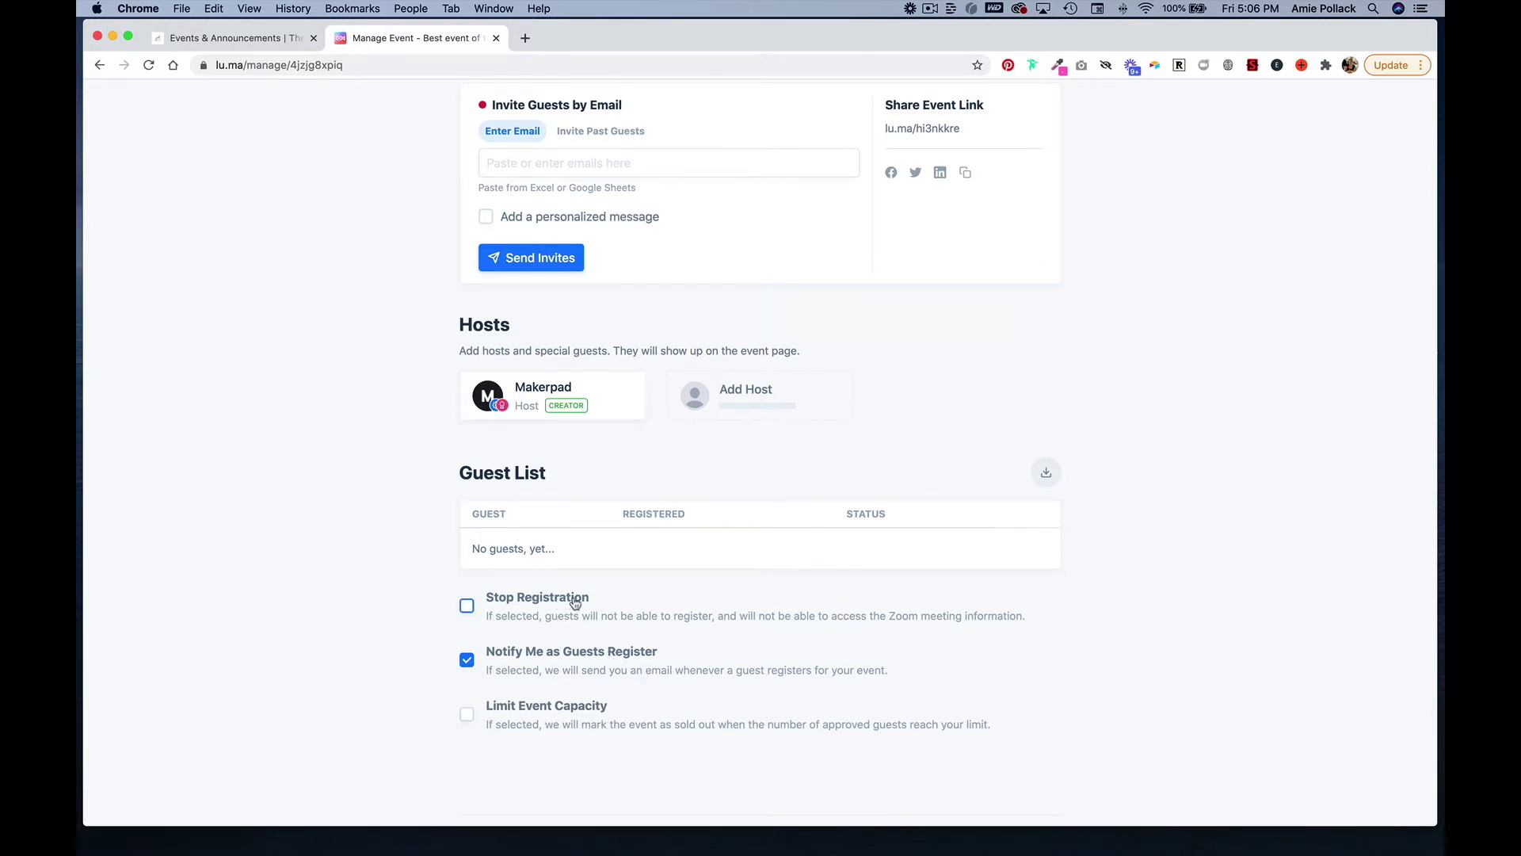
scroll(713, 567, "up", 5)
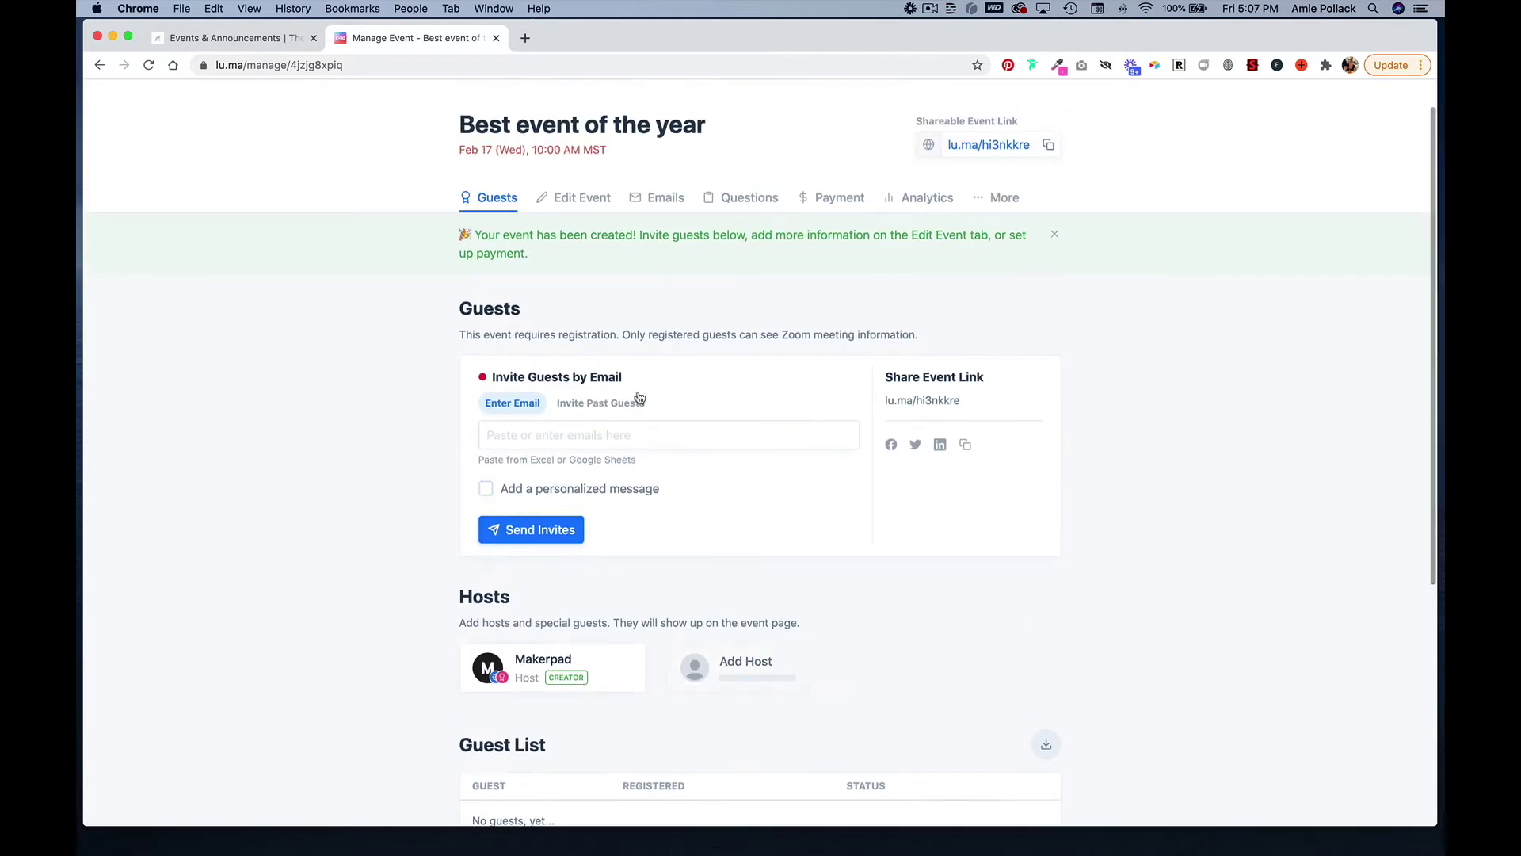
left_click(577, 202)
Review the Edit Event fields, then view the event's scheduled registration, reminder and feedback emails.
scroll(605, 377, "down", 12)
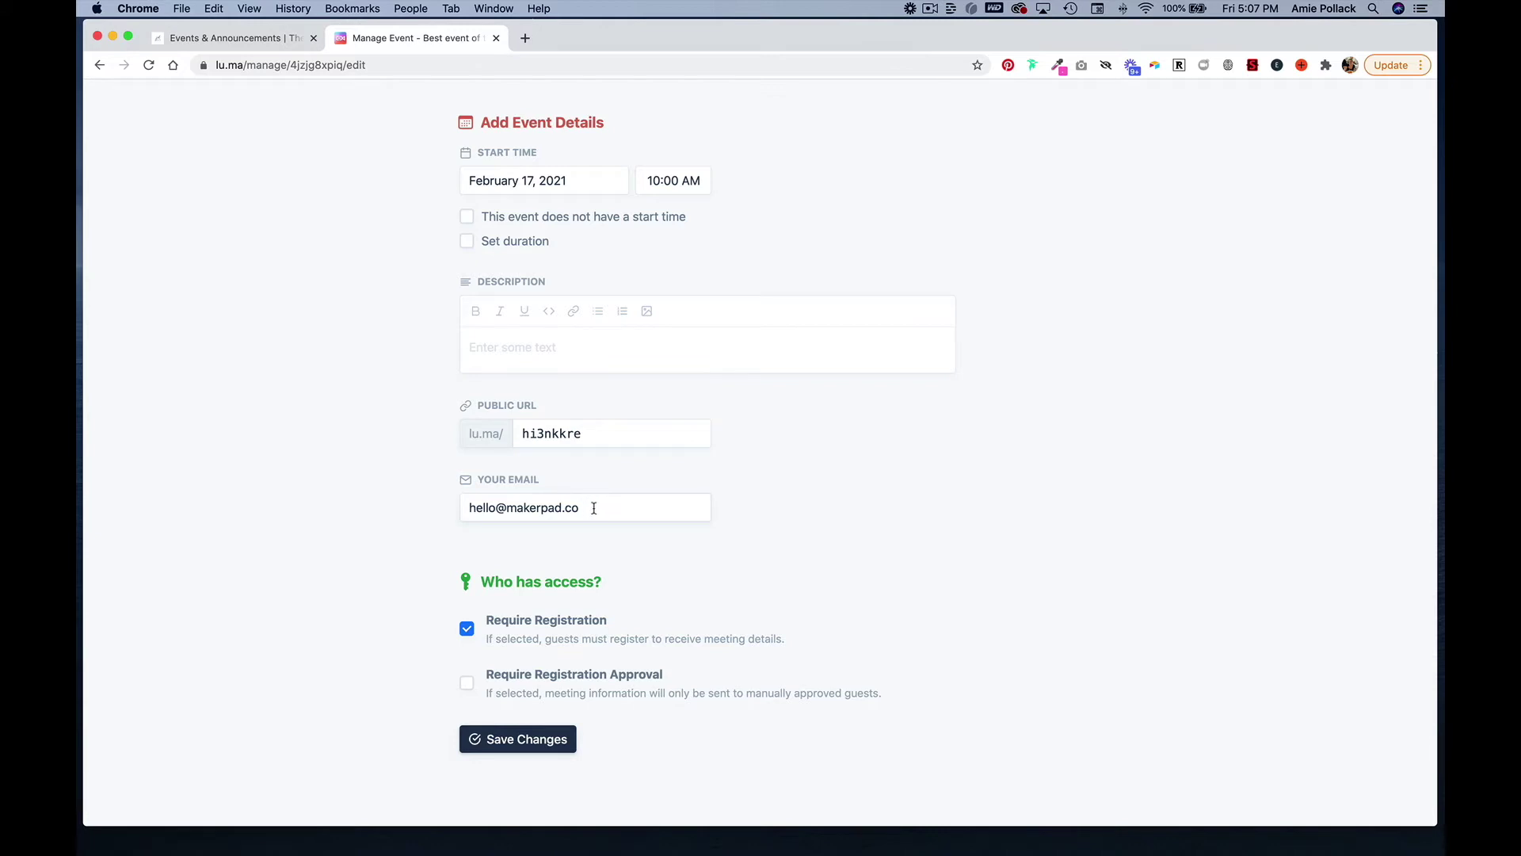
left_click_drag(596, 512, 471, 512)
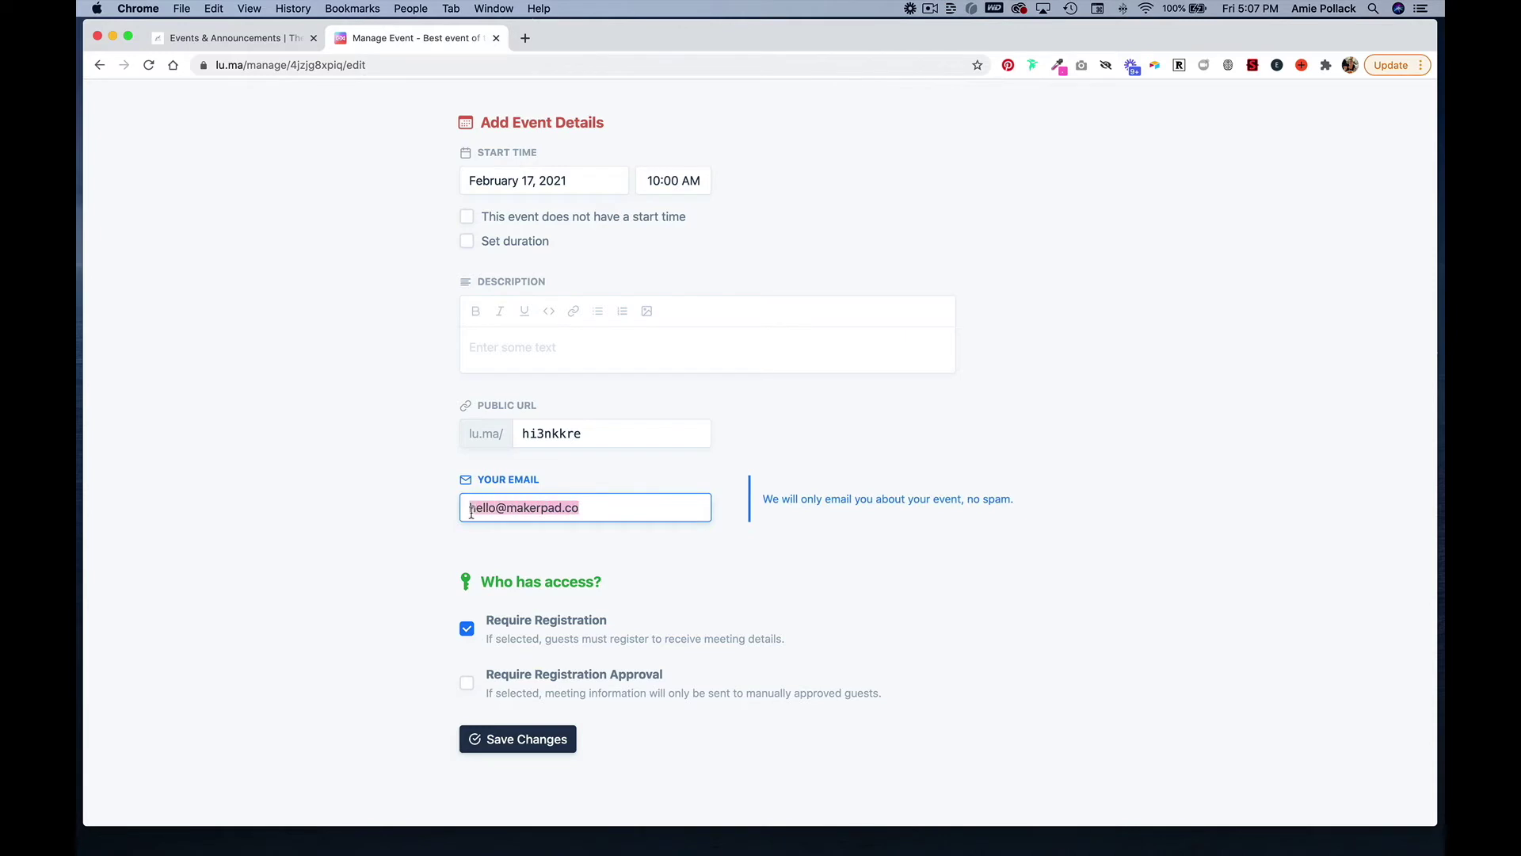
left_click(447, 473)
scroll(442, 472, "up", 8)
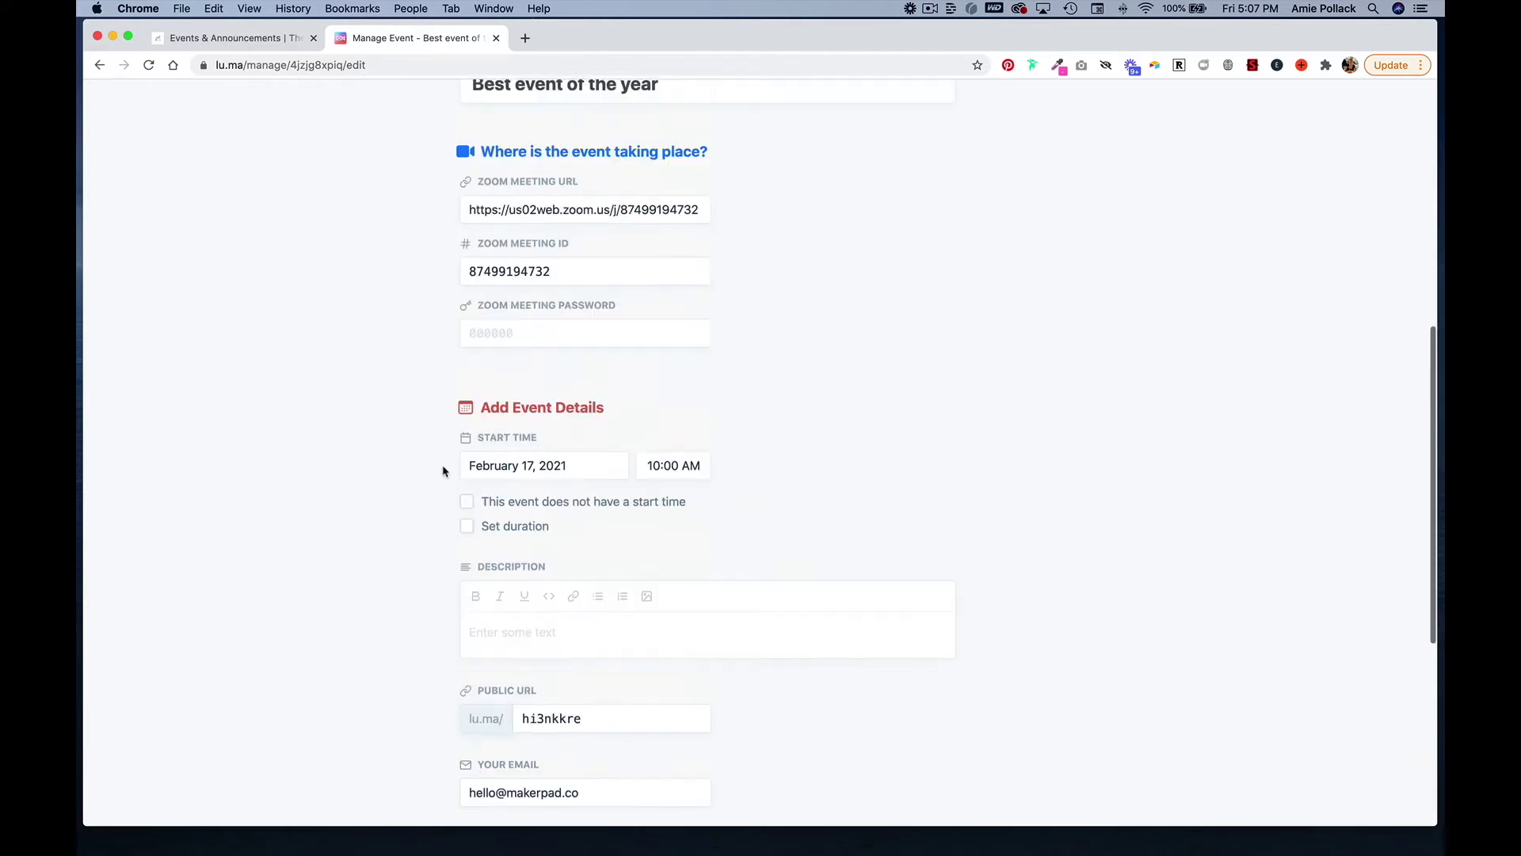
scroll(442, 469, "up", 4)
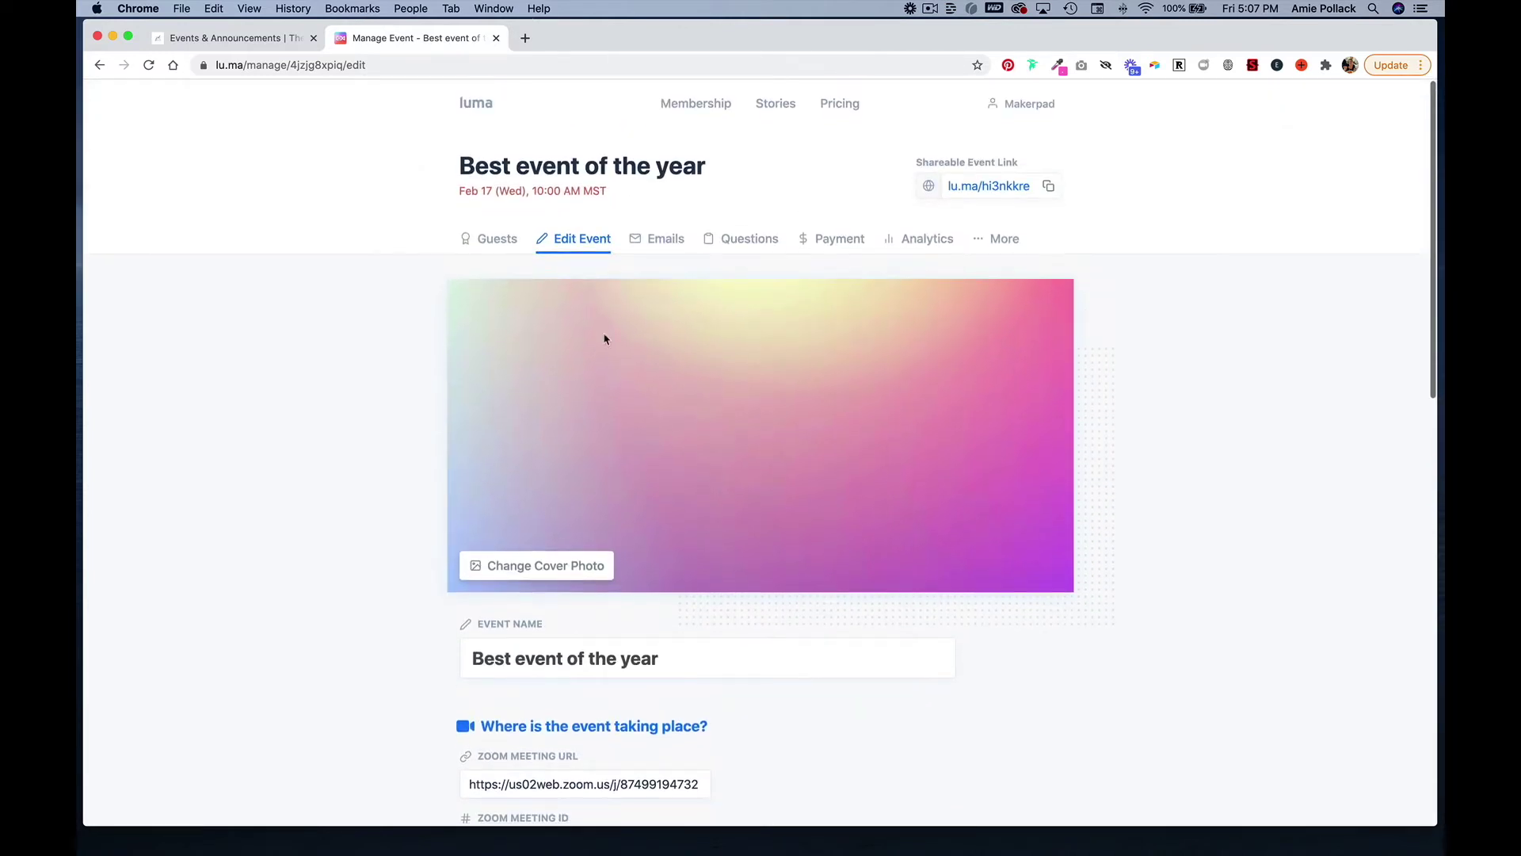
left_click(661, 248)
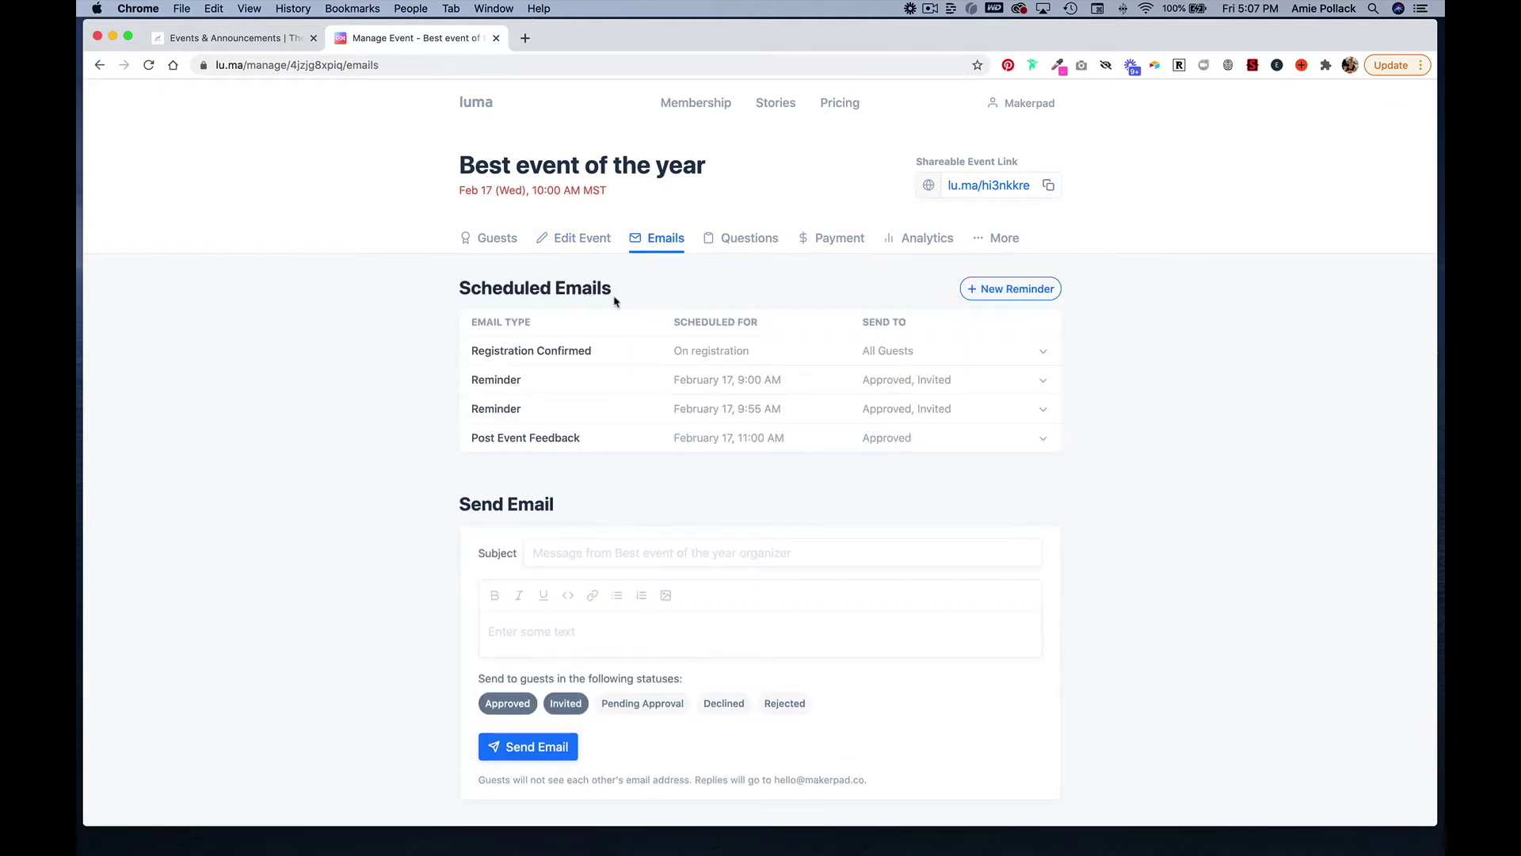
Browse the Questions, Payment and Analytics tabs, ending on the More tab's Clone Event panel.
scroll(618, 423, "down", 2)
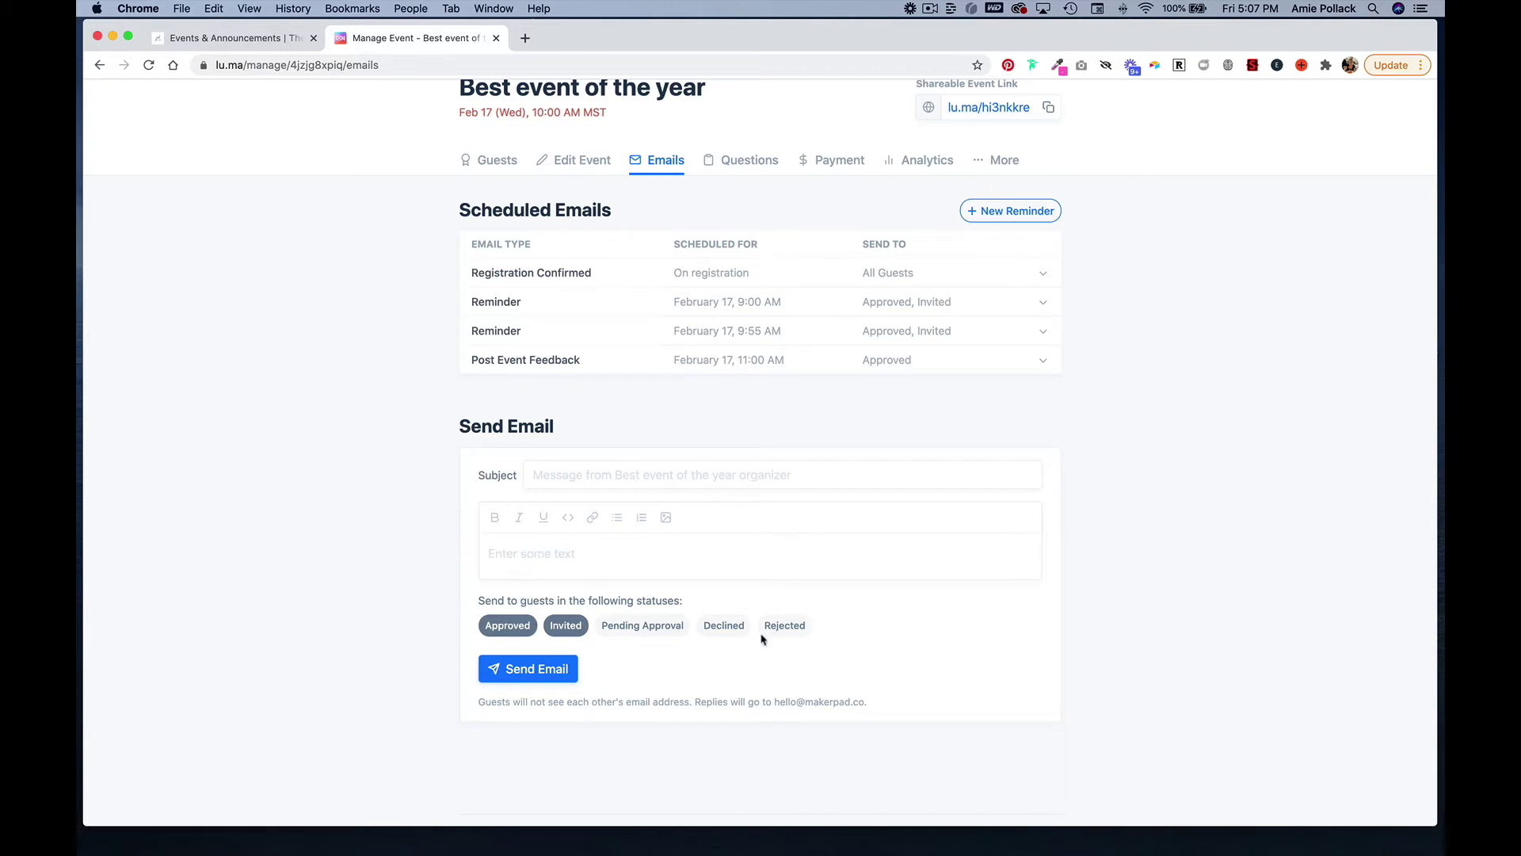
scroll(796, 637, "up", 2)
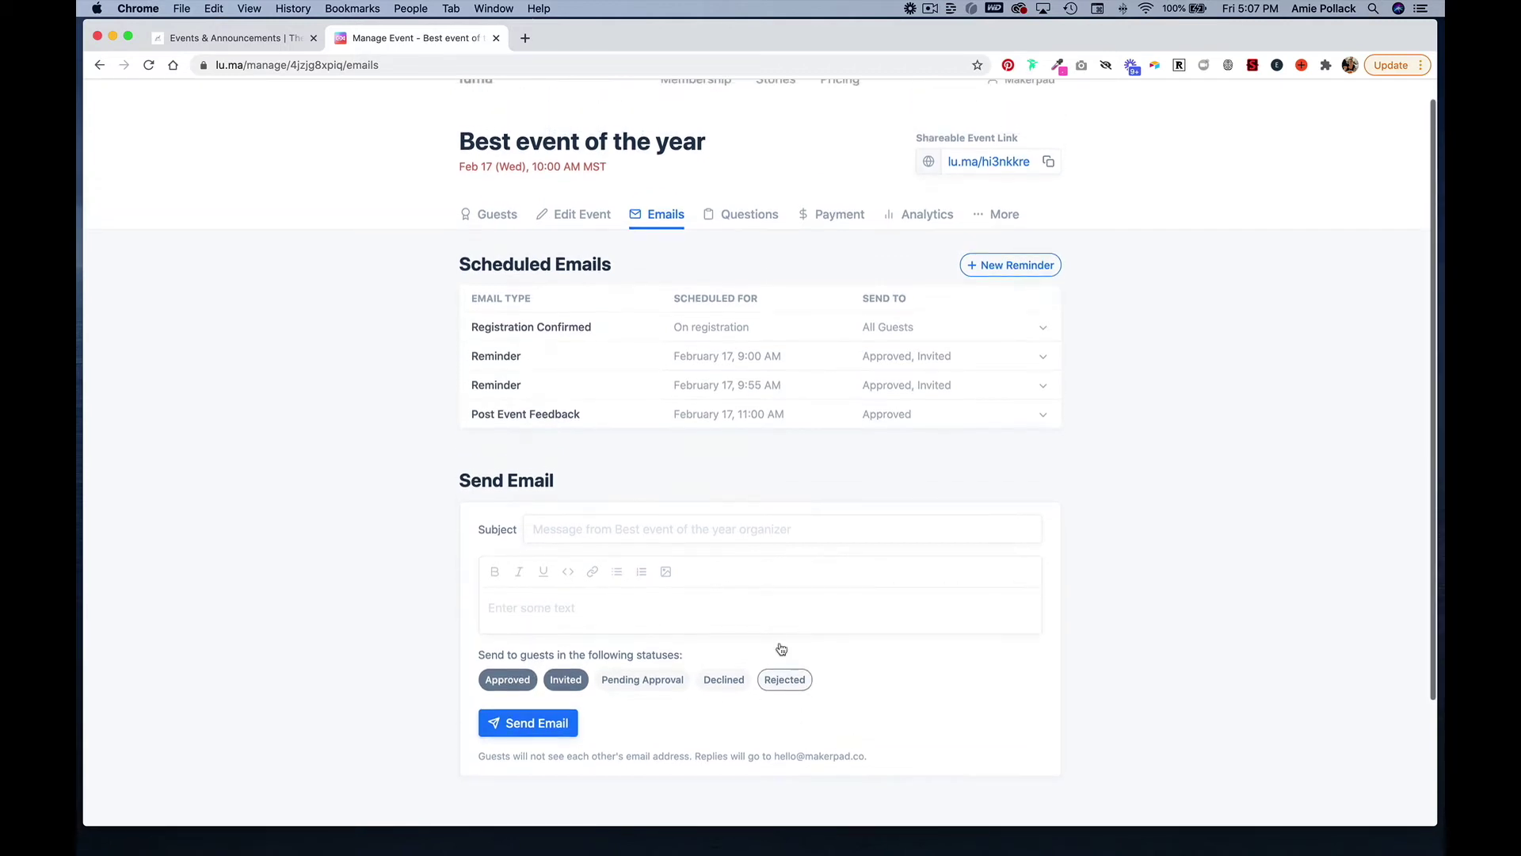
left_click(737, 219)
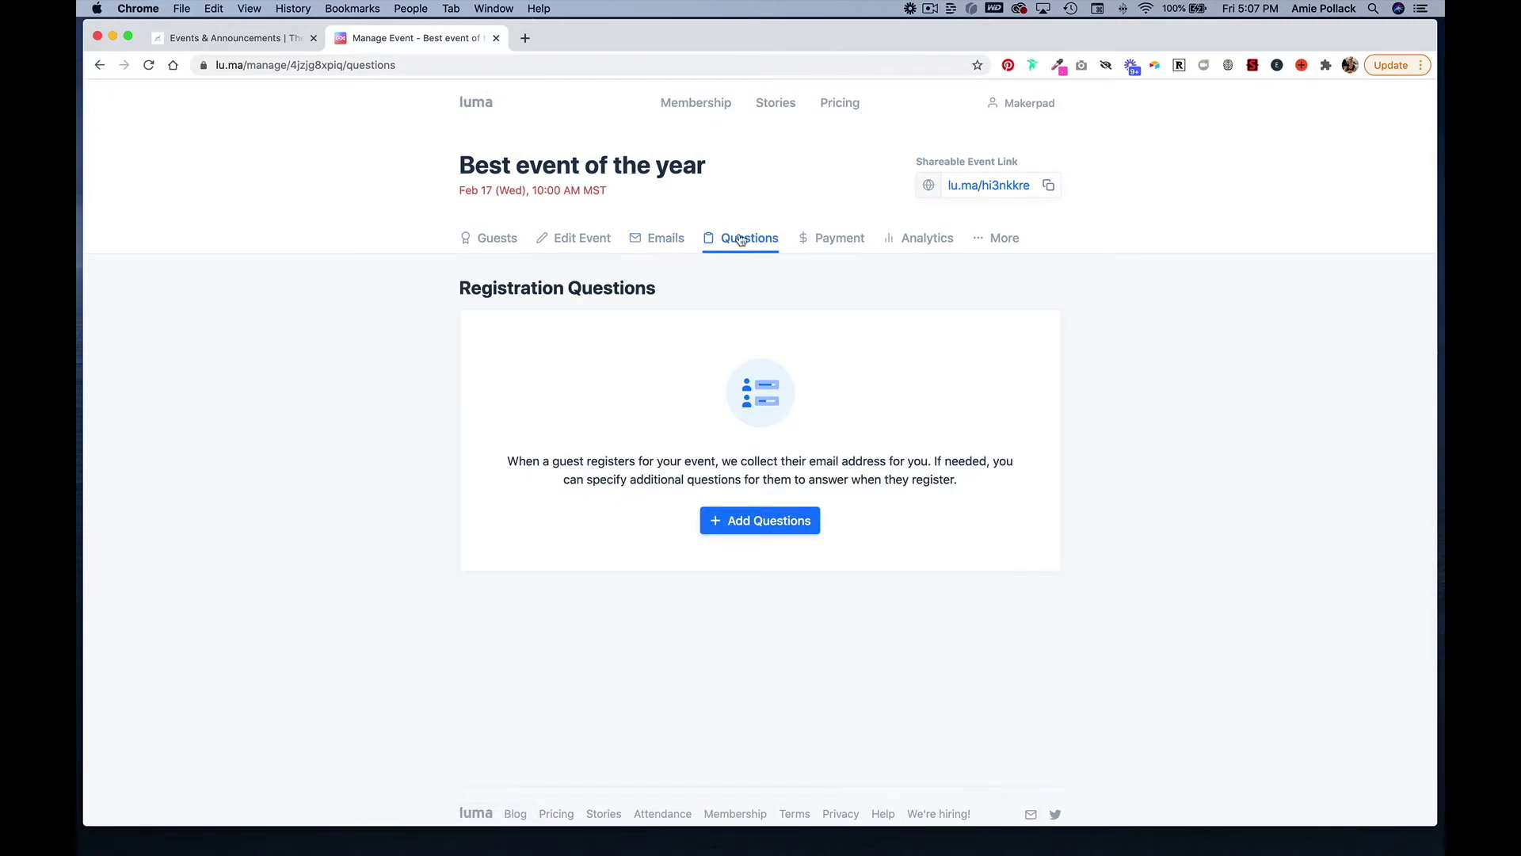
left_click(846, 239)
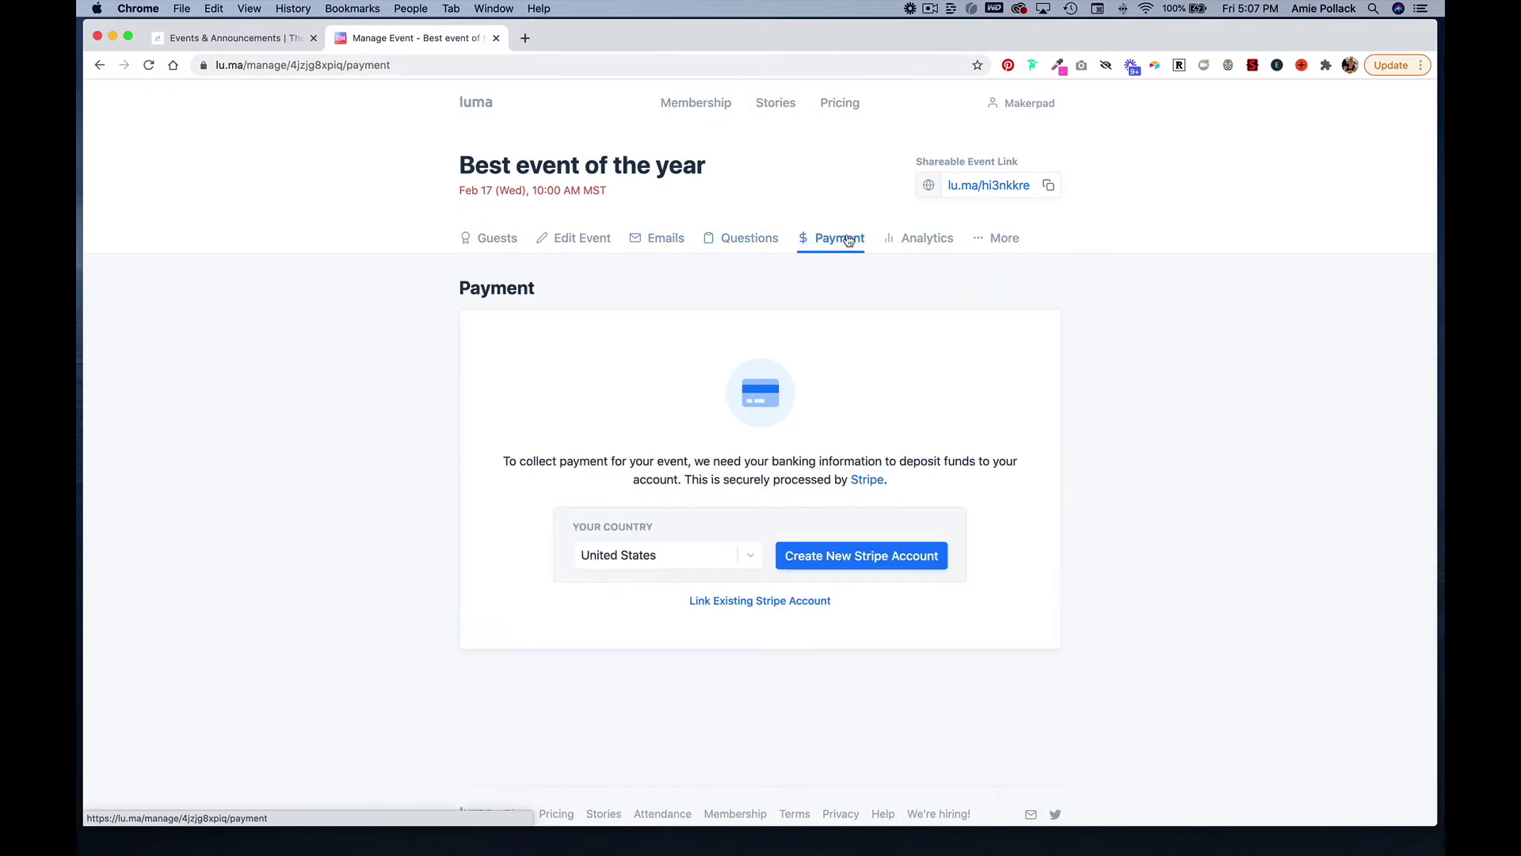
left_click(917, 244)
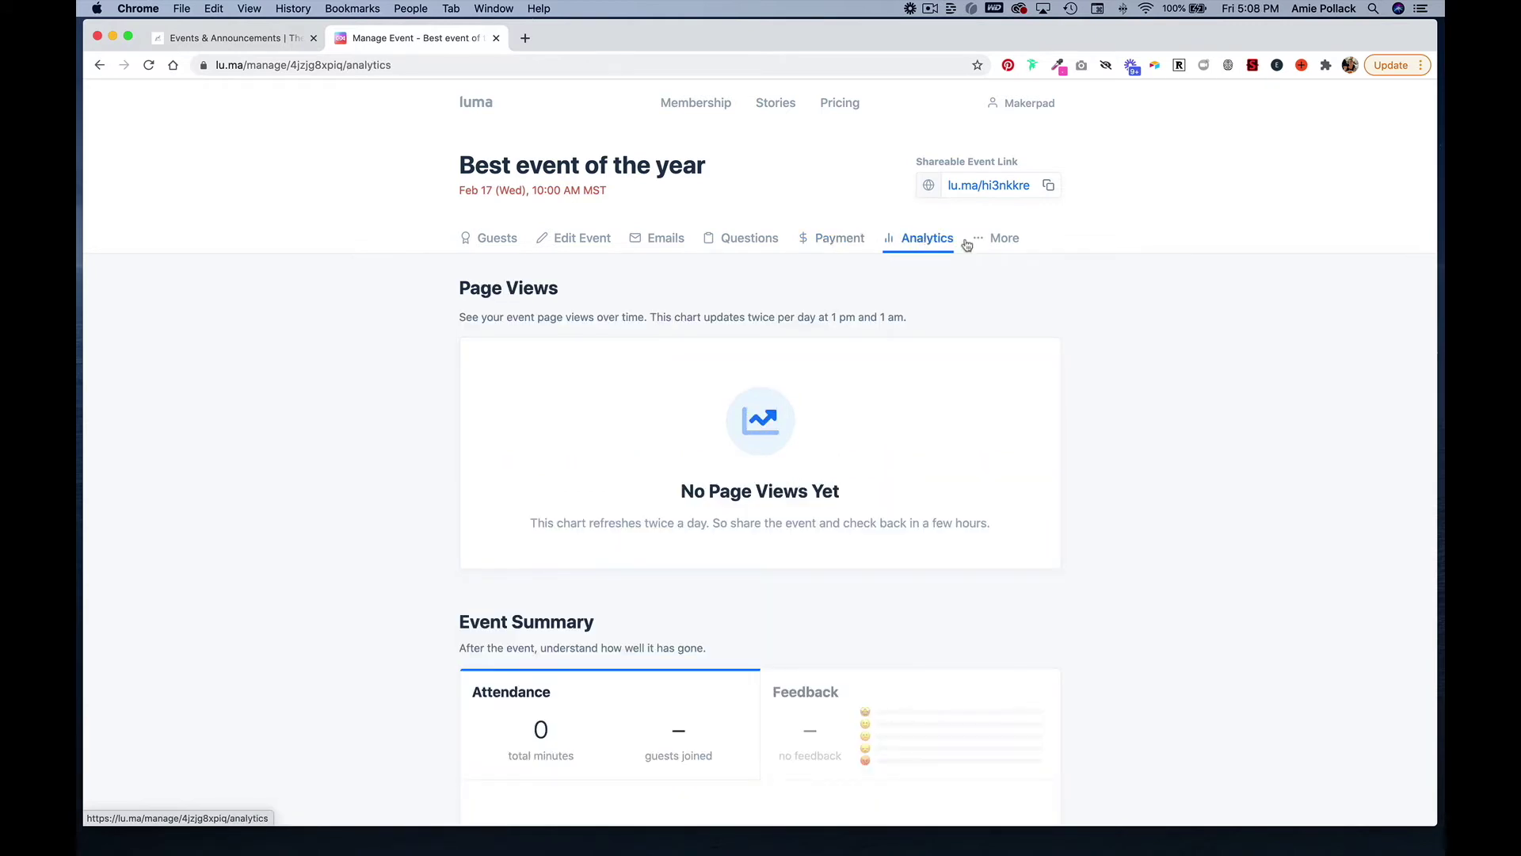
left_click(989, 245)
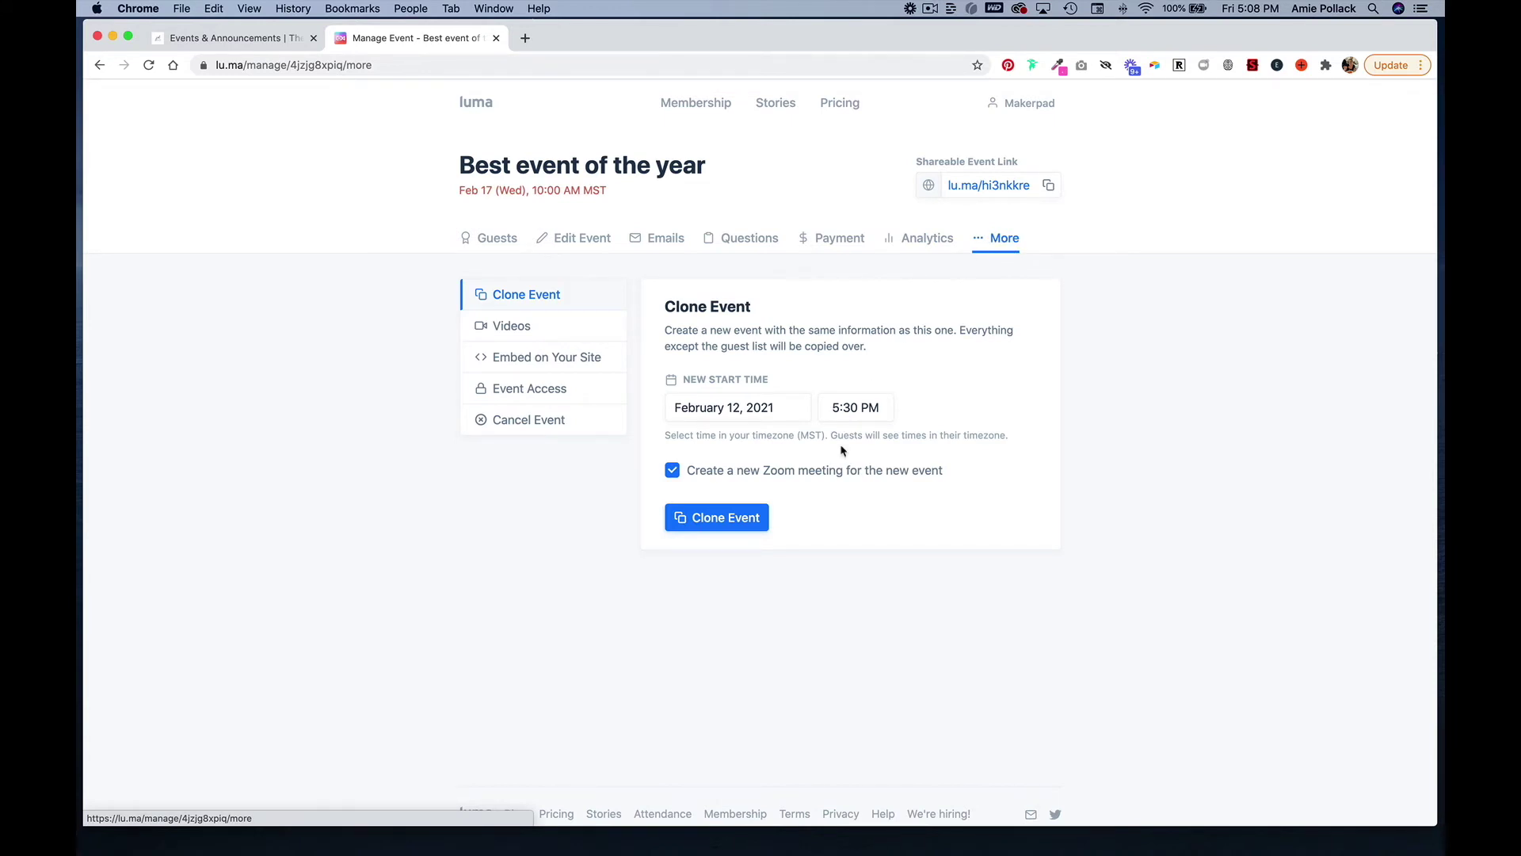
Look over the video and embed options, then mark the event as unlisted.
left_click(575, 327)
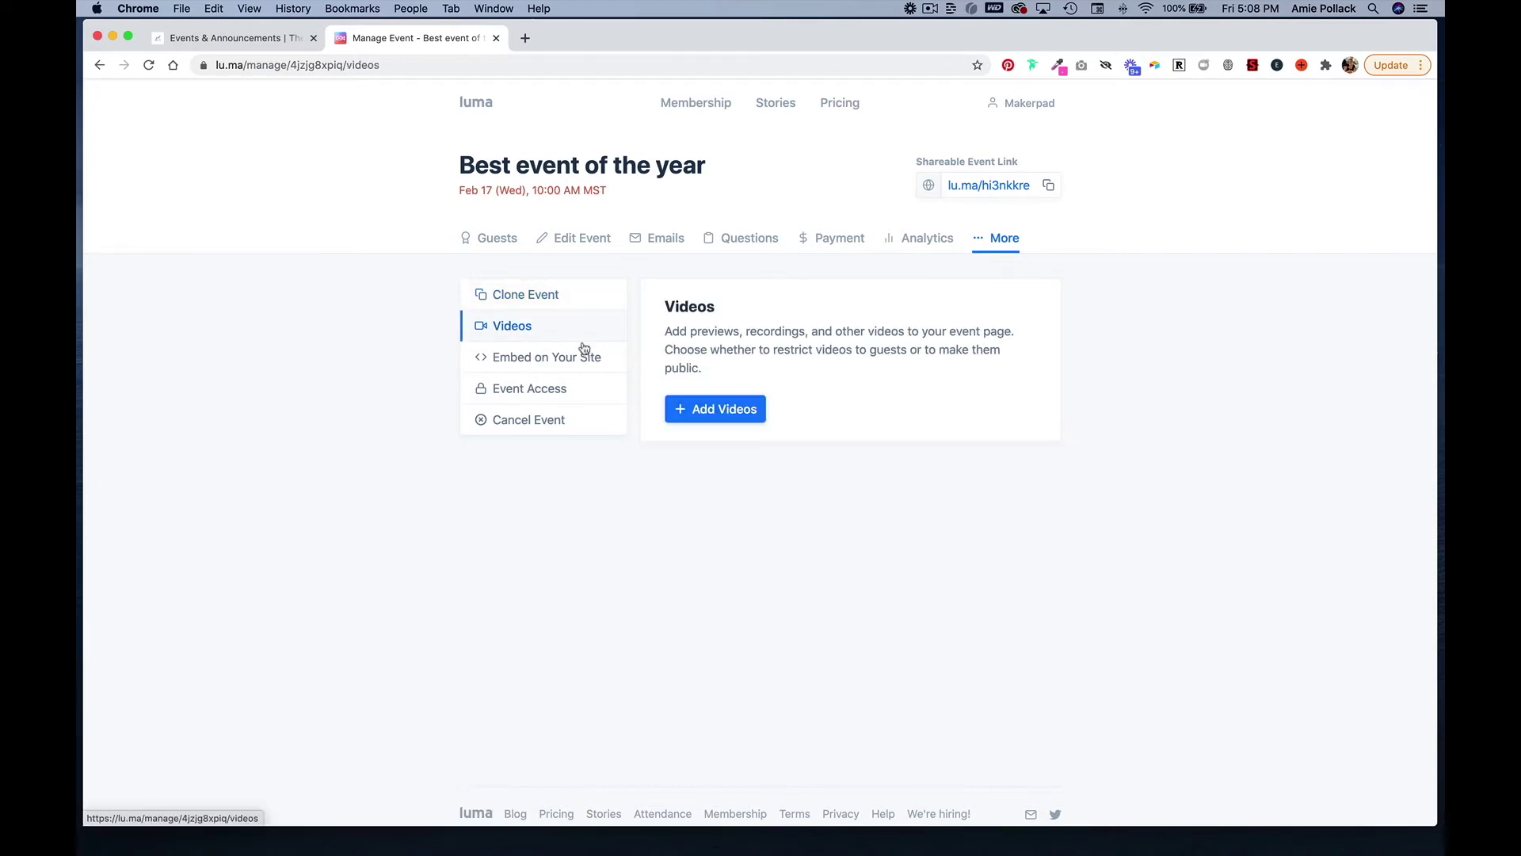
left_click(579, 359)
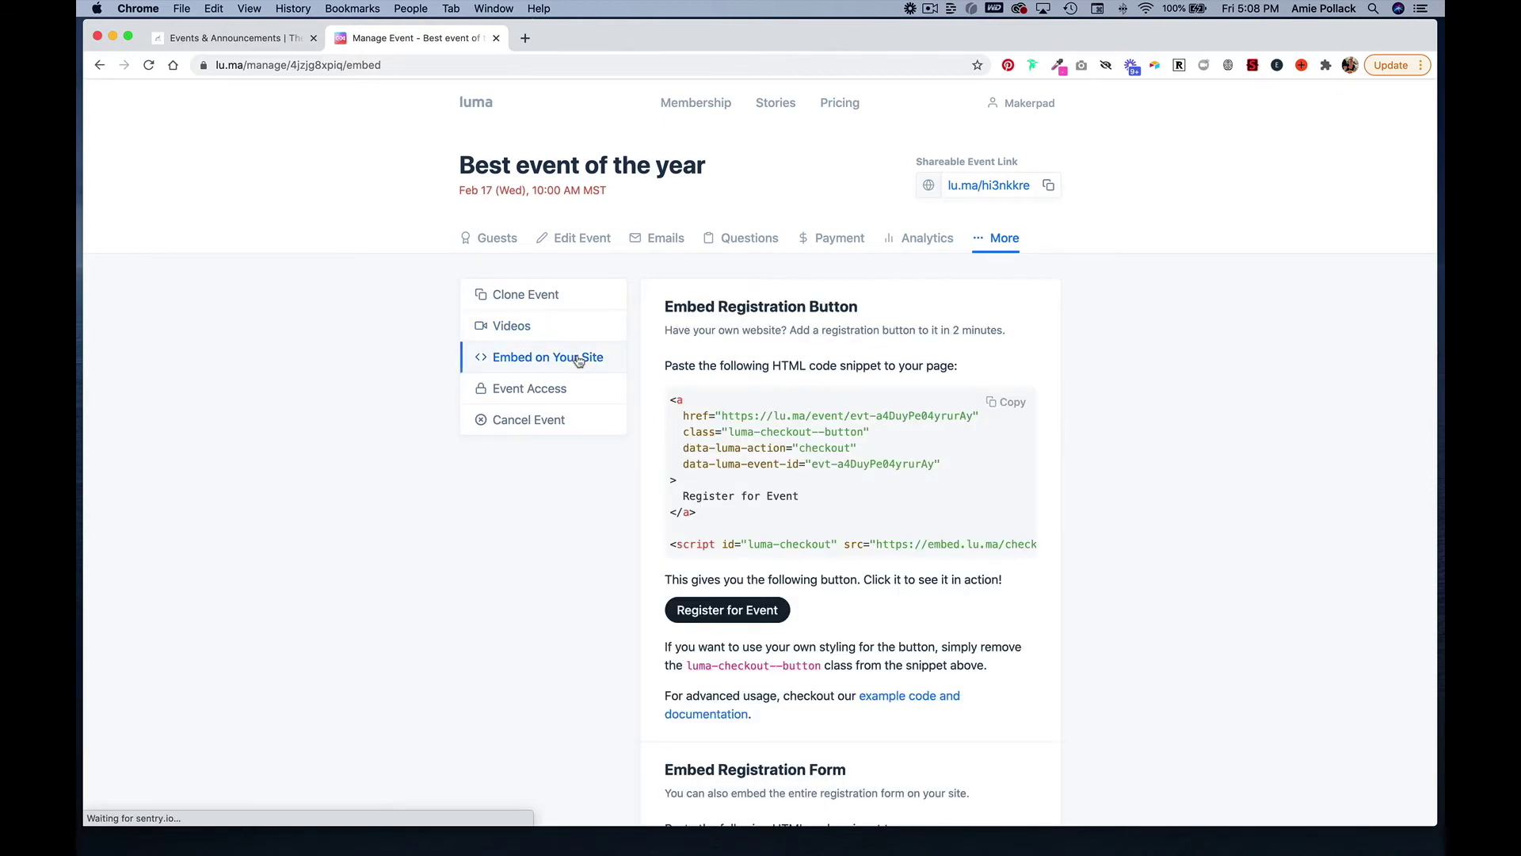
scroll(665, 435, "down", 3)
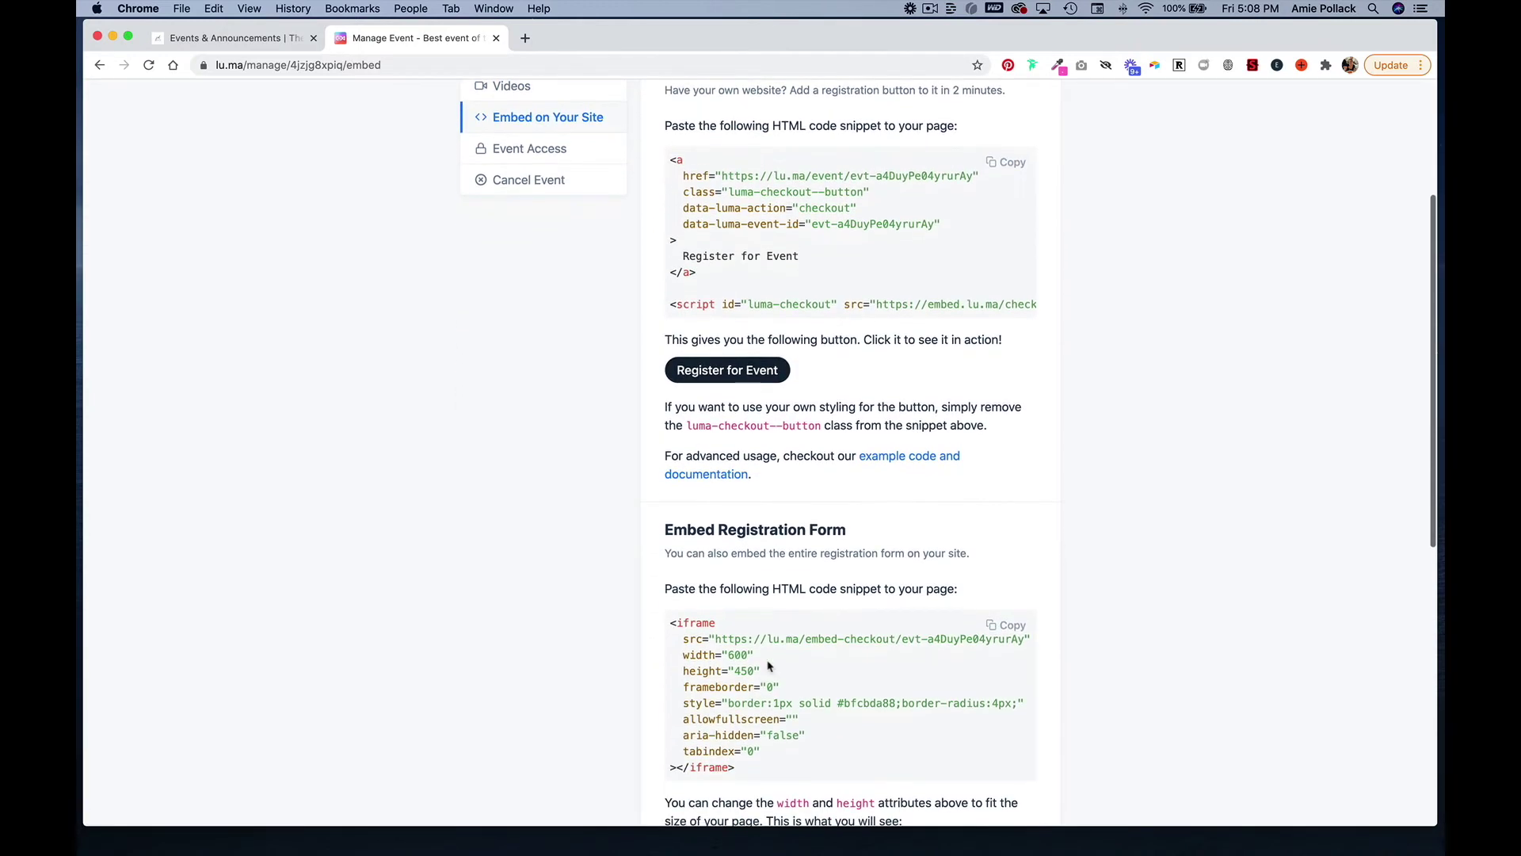
scroll(770, 634, "down", 2)
scroll(705, 507, "up", 5)
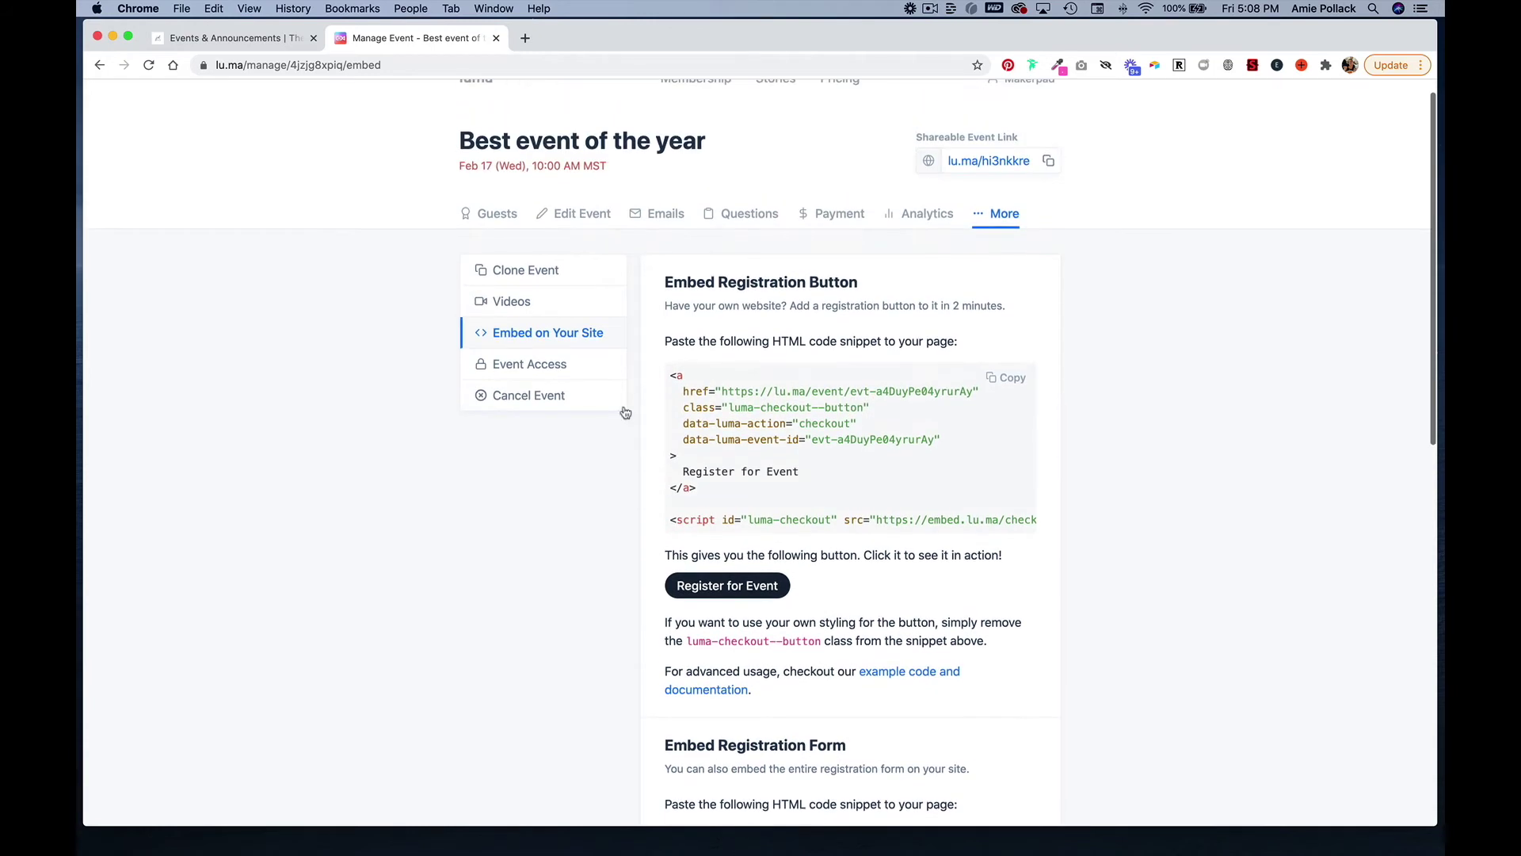
left_click(558, 366)
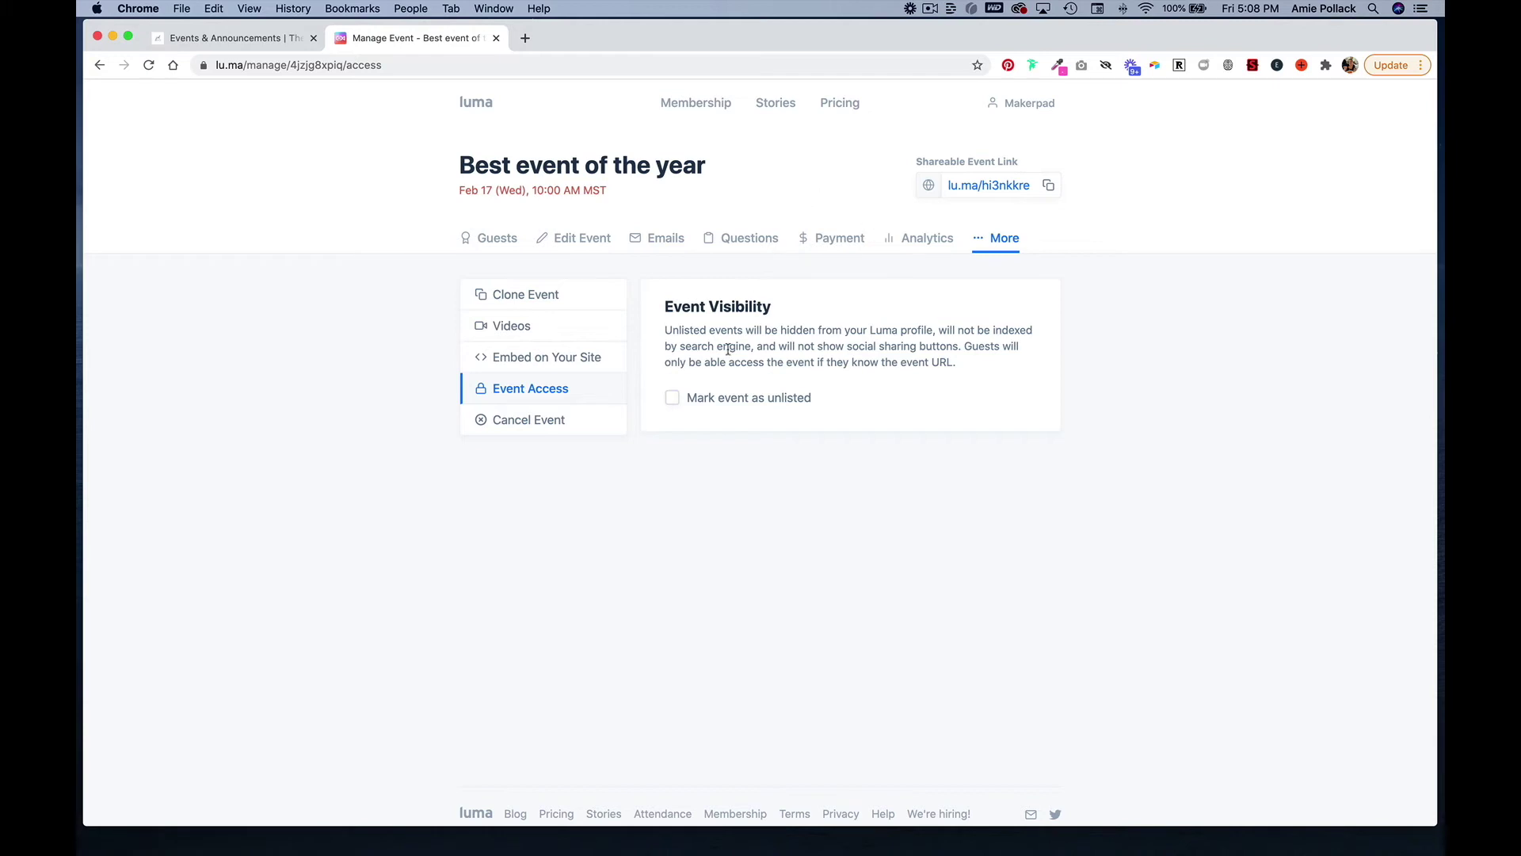
left_click(671, 403)
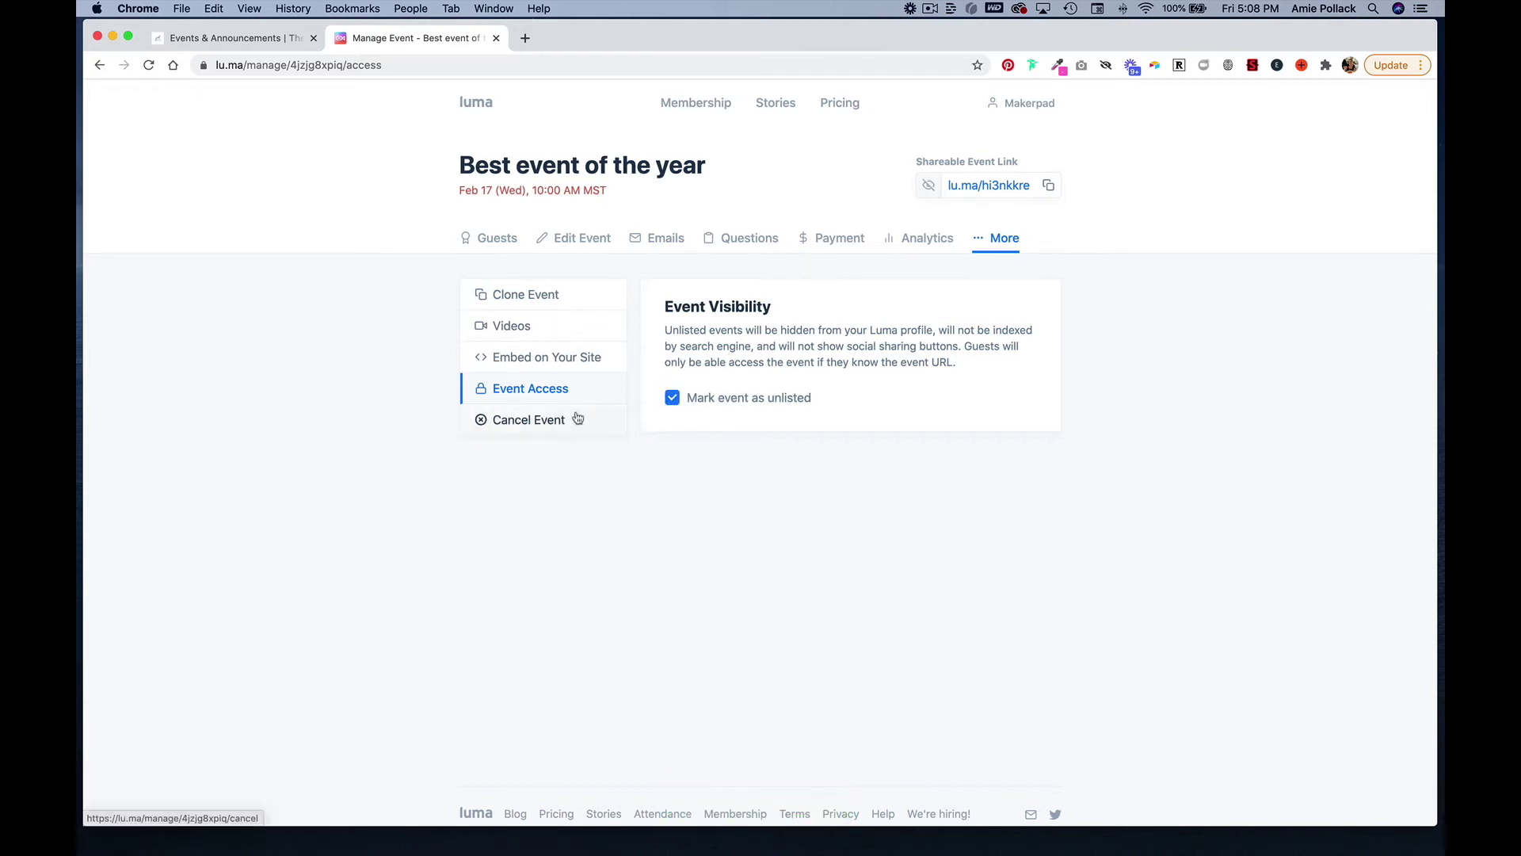
Copy the Register for Event button embed code and return to Circle's Events & Announcements.
left_click(553, 358)
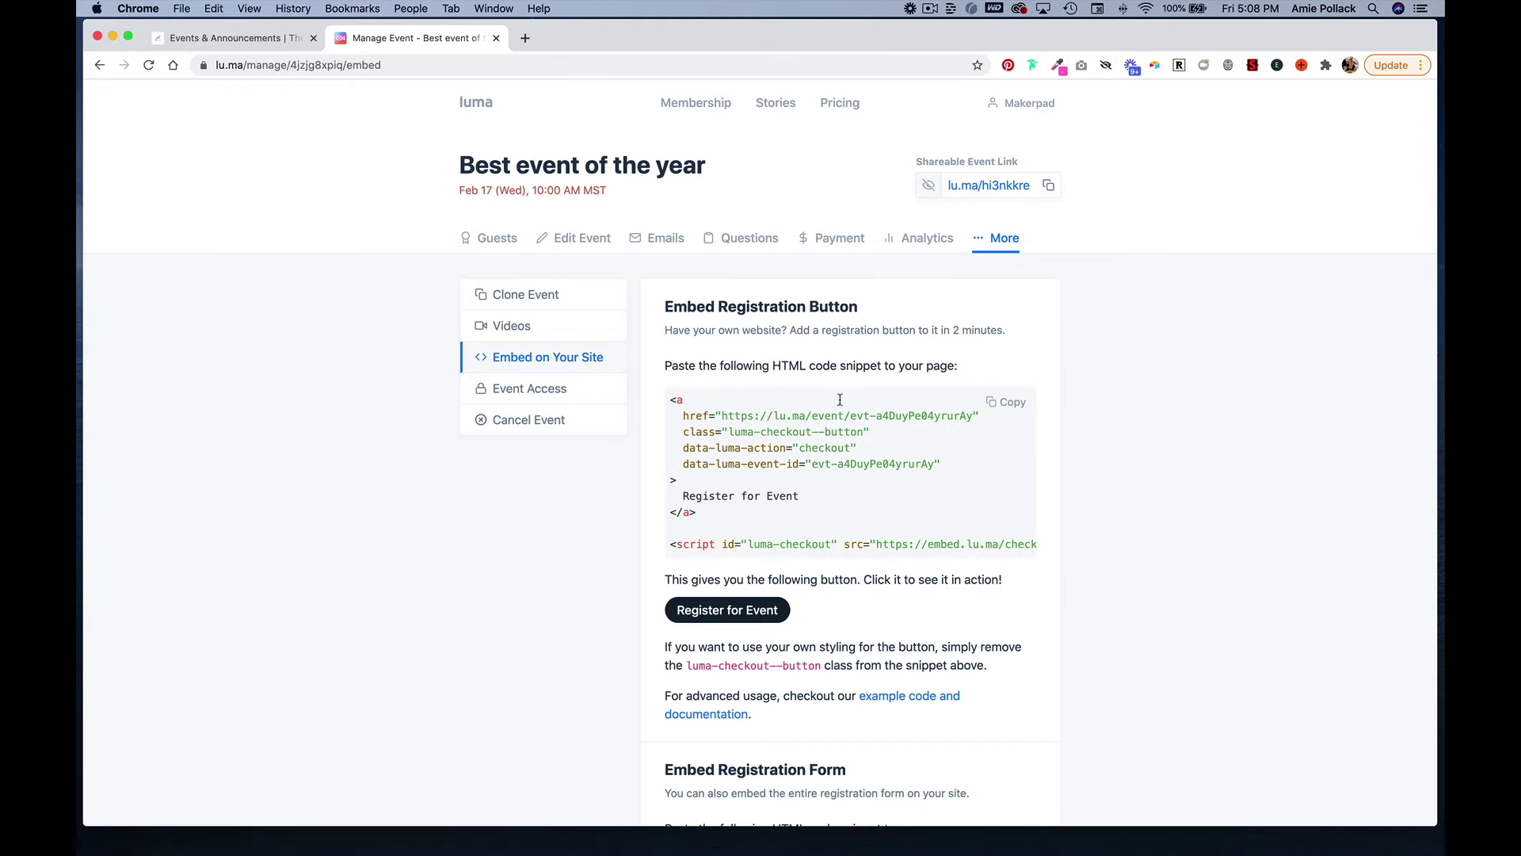
left_click(1013, 404)
left_click(270, 43)
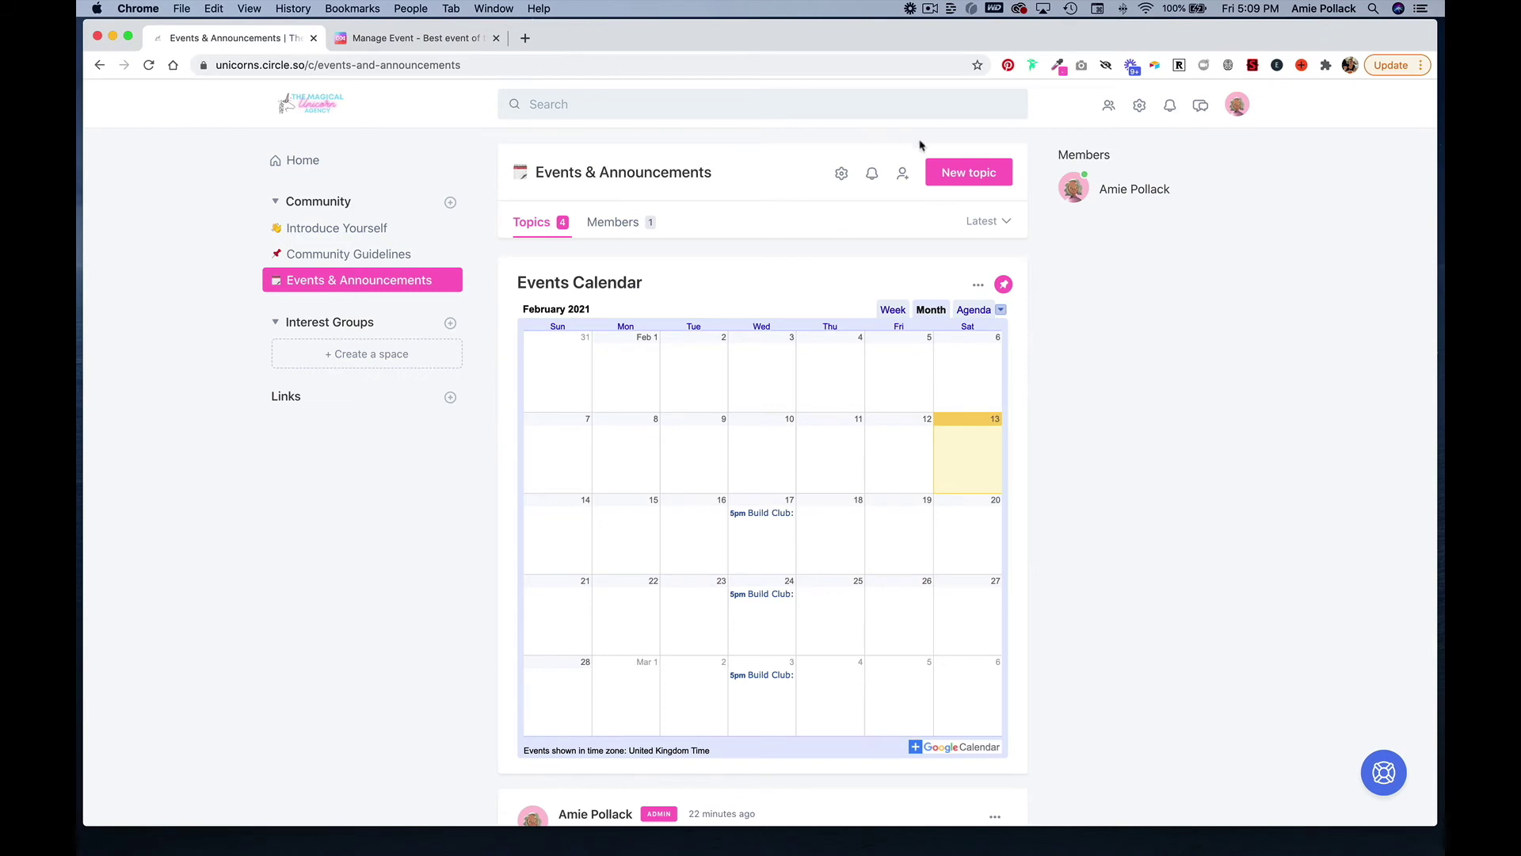
Start a 'Best Event Ever' topic with body 'Here is information on my event. Hope you come!'.
left_click(962, 172)
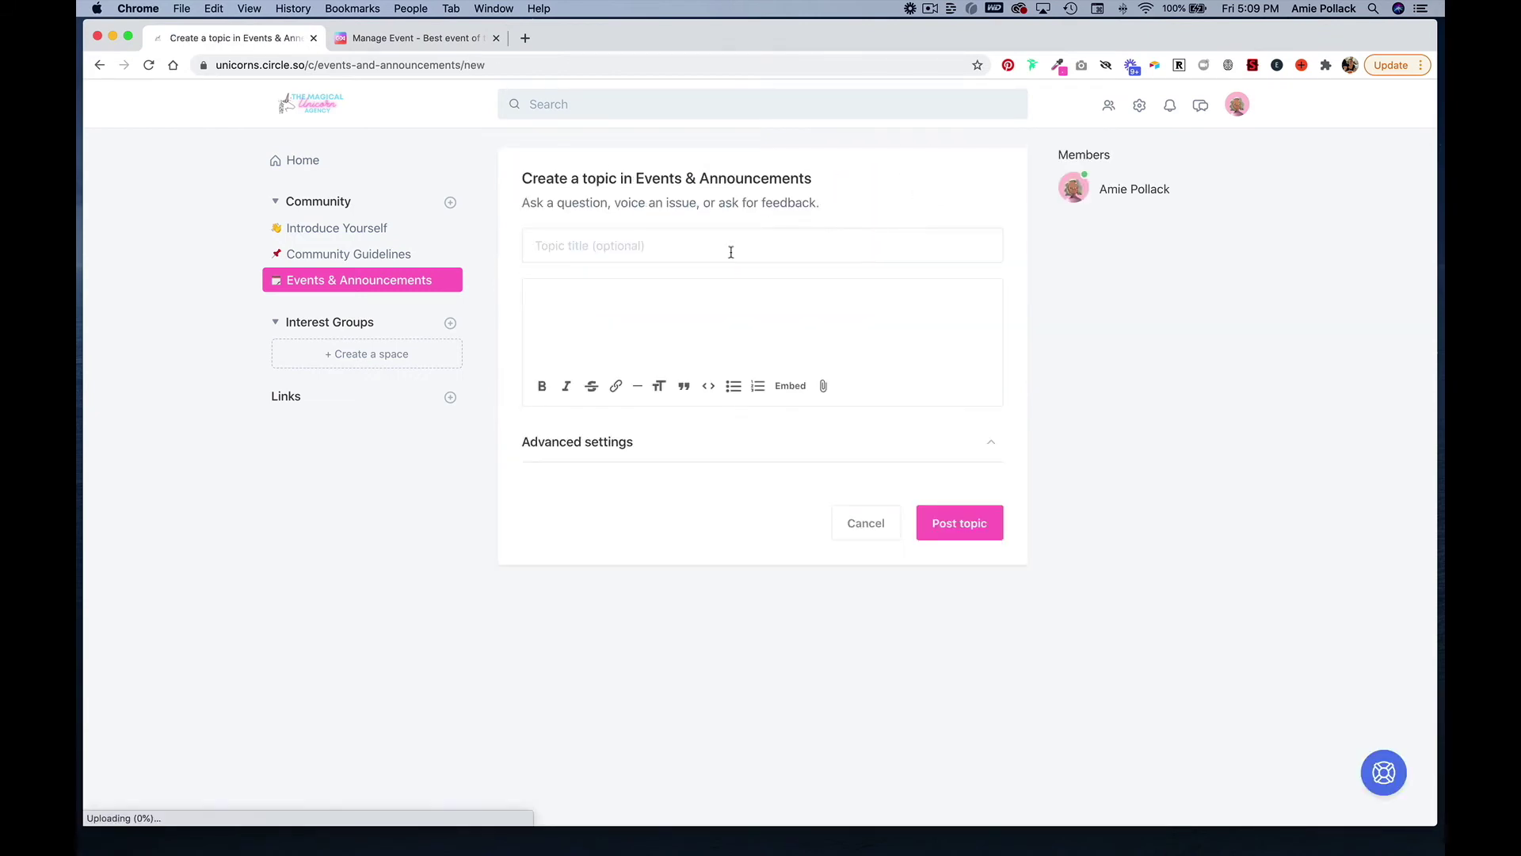
left_click(730, 252)
type("Best Event Ever")
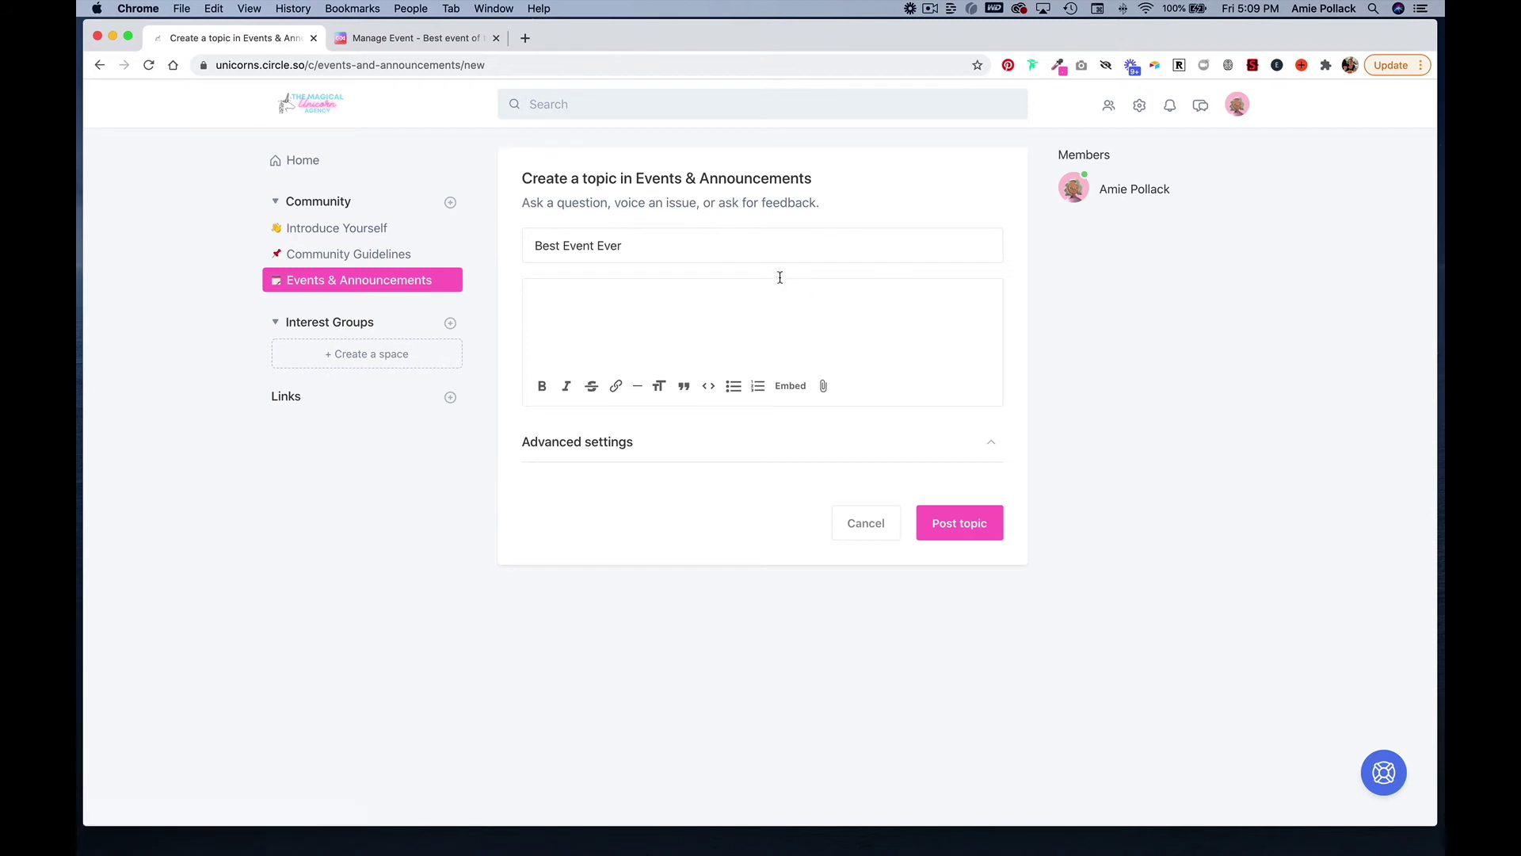
left_click(709, 307)
type("Here is information on my e")
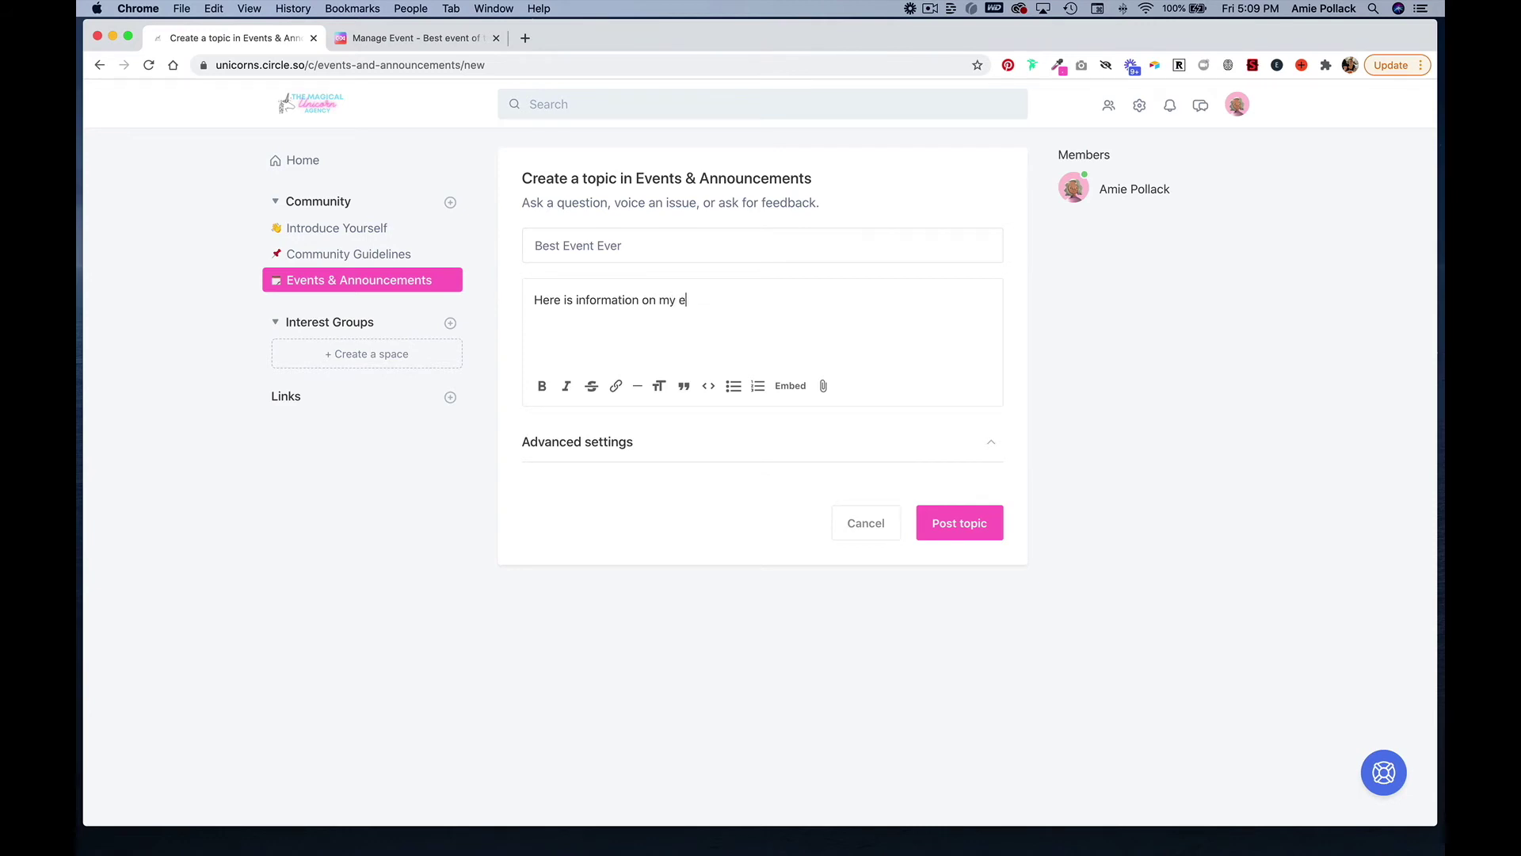
type("vent. Hope you come!")
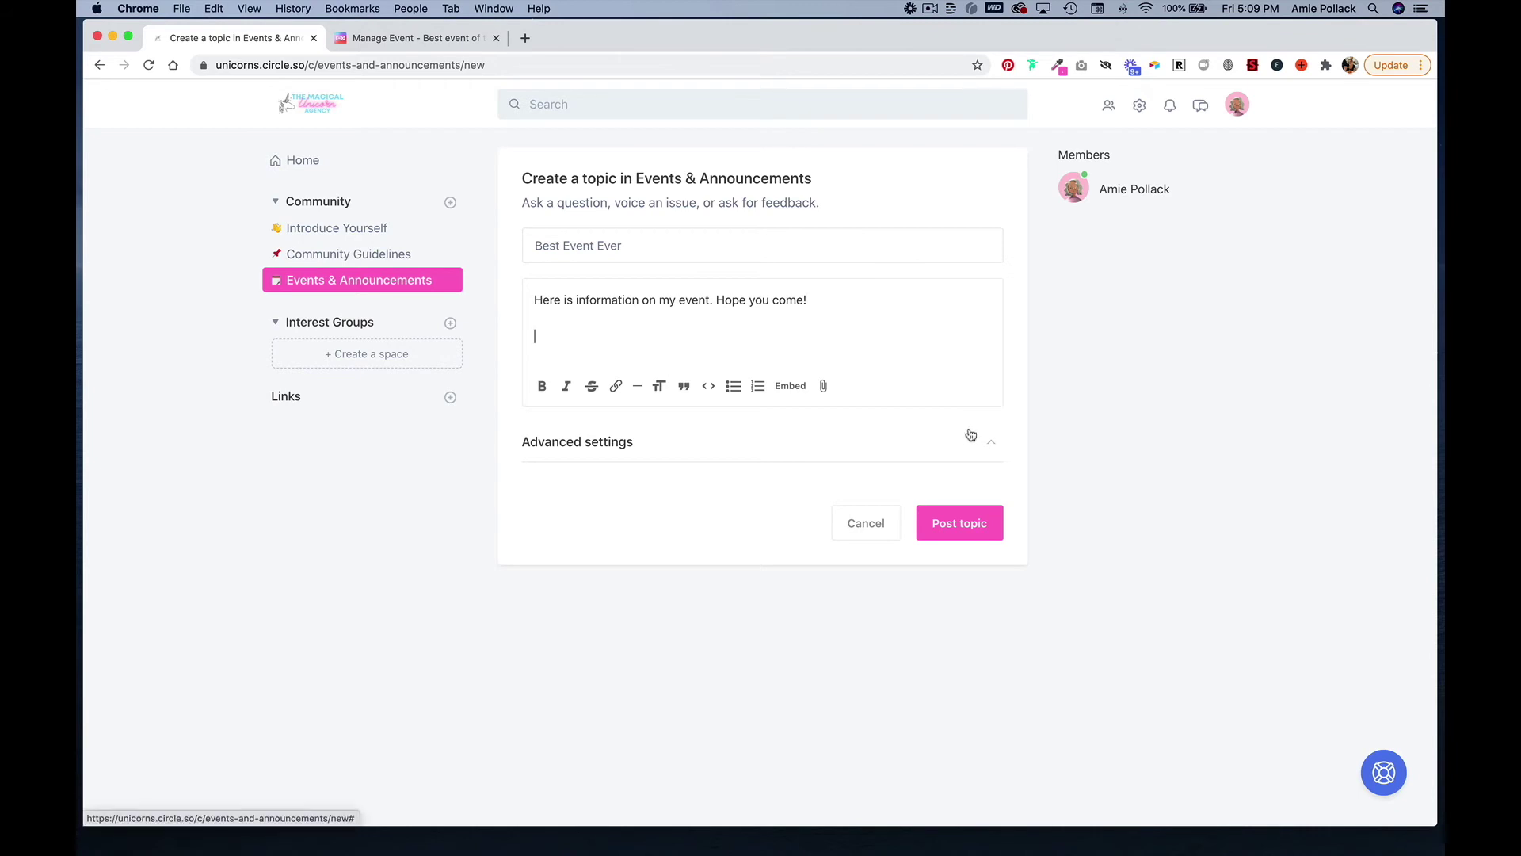
Paste the Luma button code into Custom HTML, hide meta info, and post the topic.
left_click(990, 444)
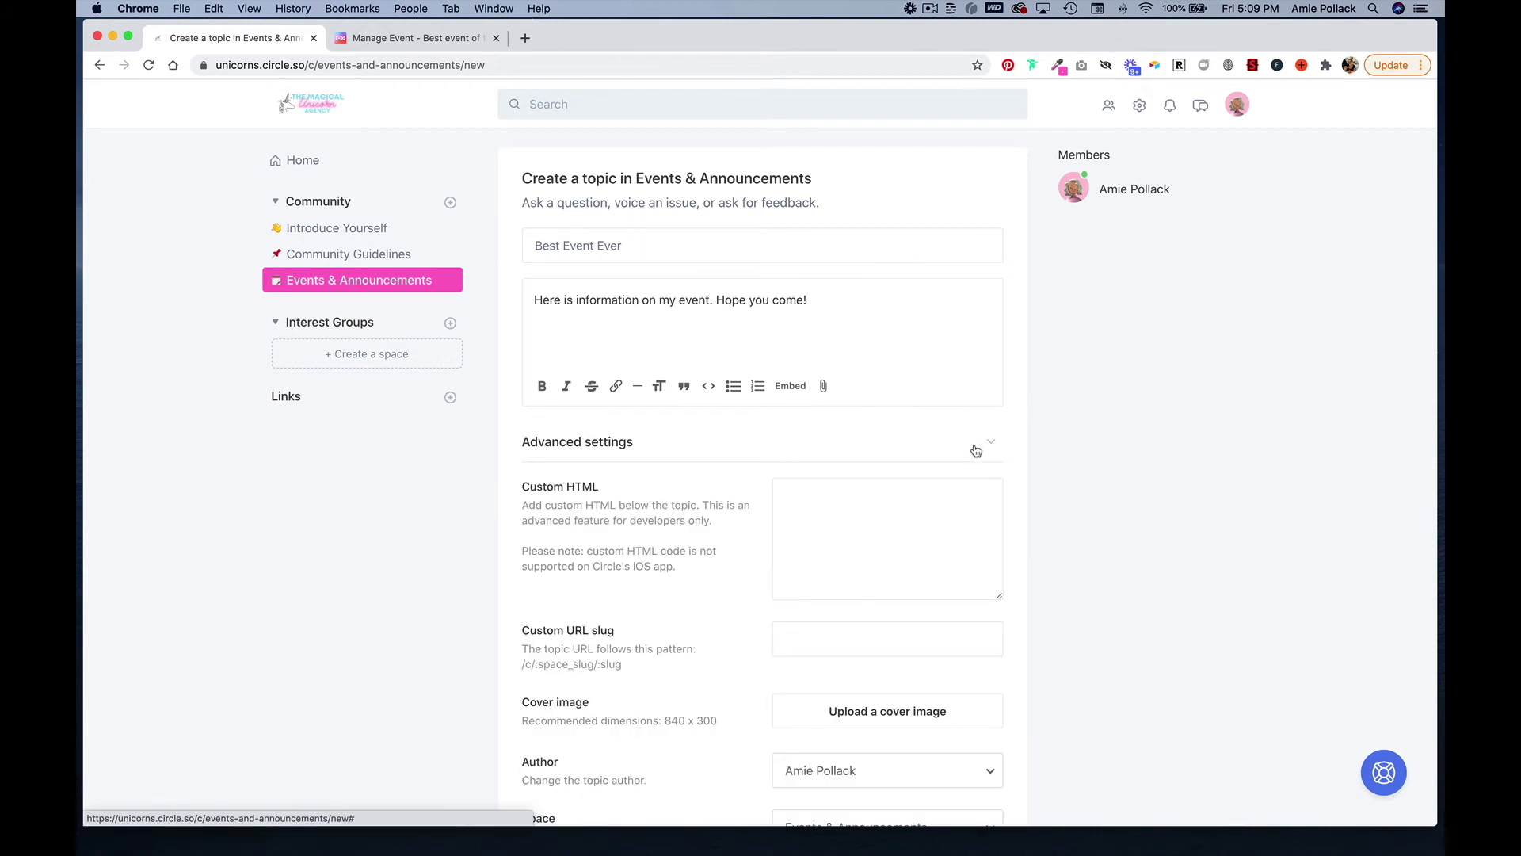
left_click(906, 541)
key("super+v")
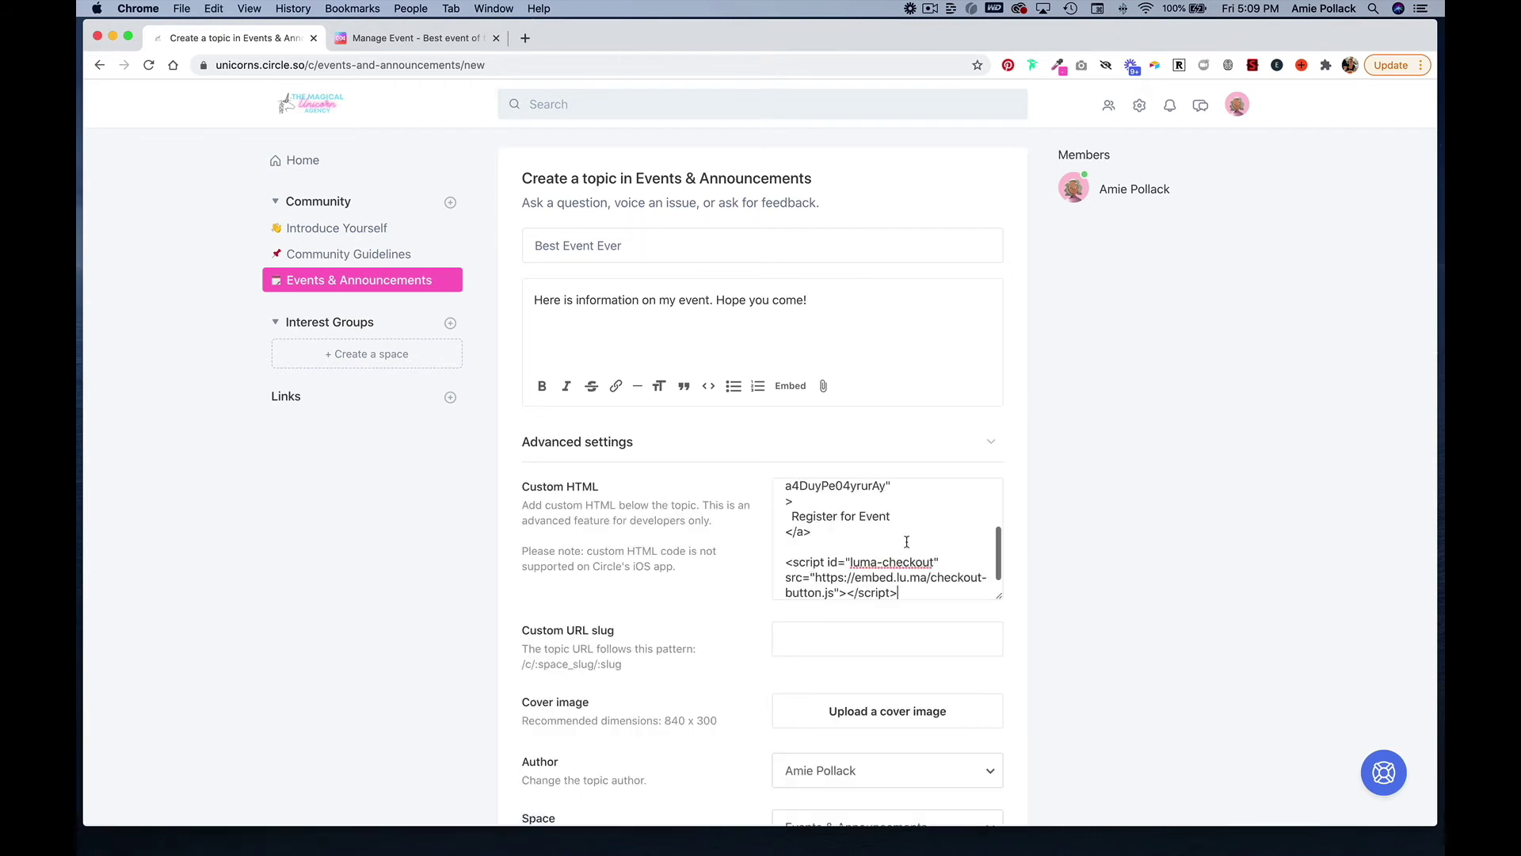
scroll(906, 545, "down", 1)
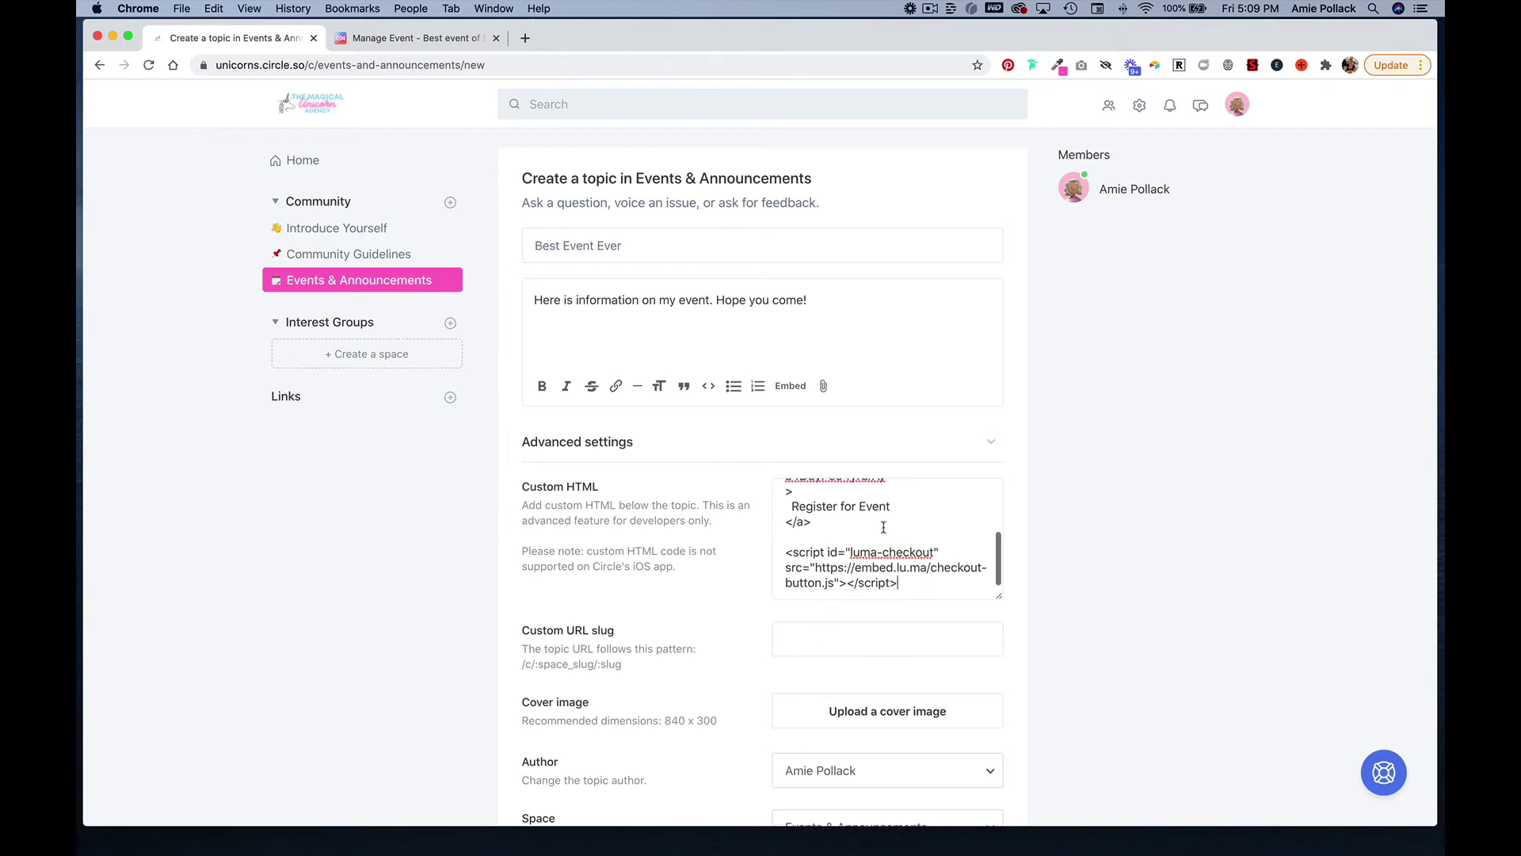
scroll(709, 555, "down", 10)
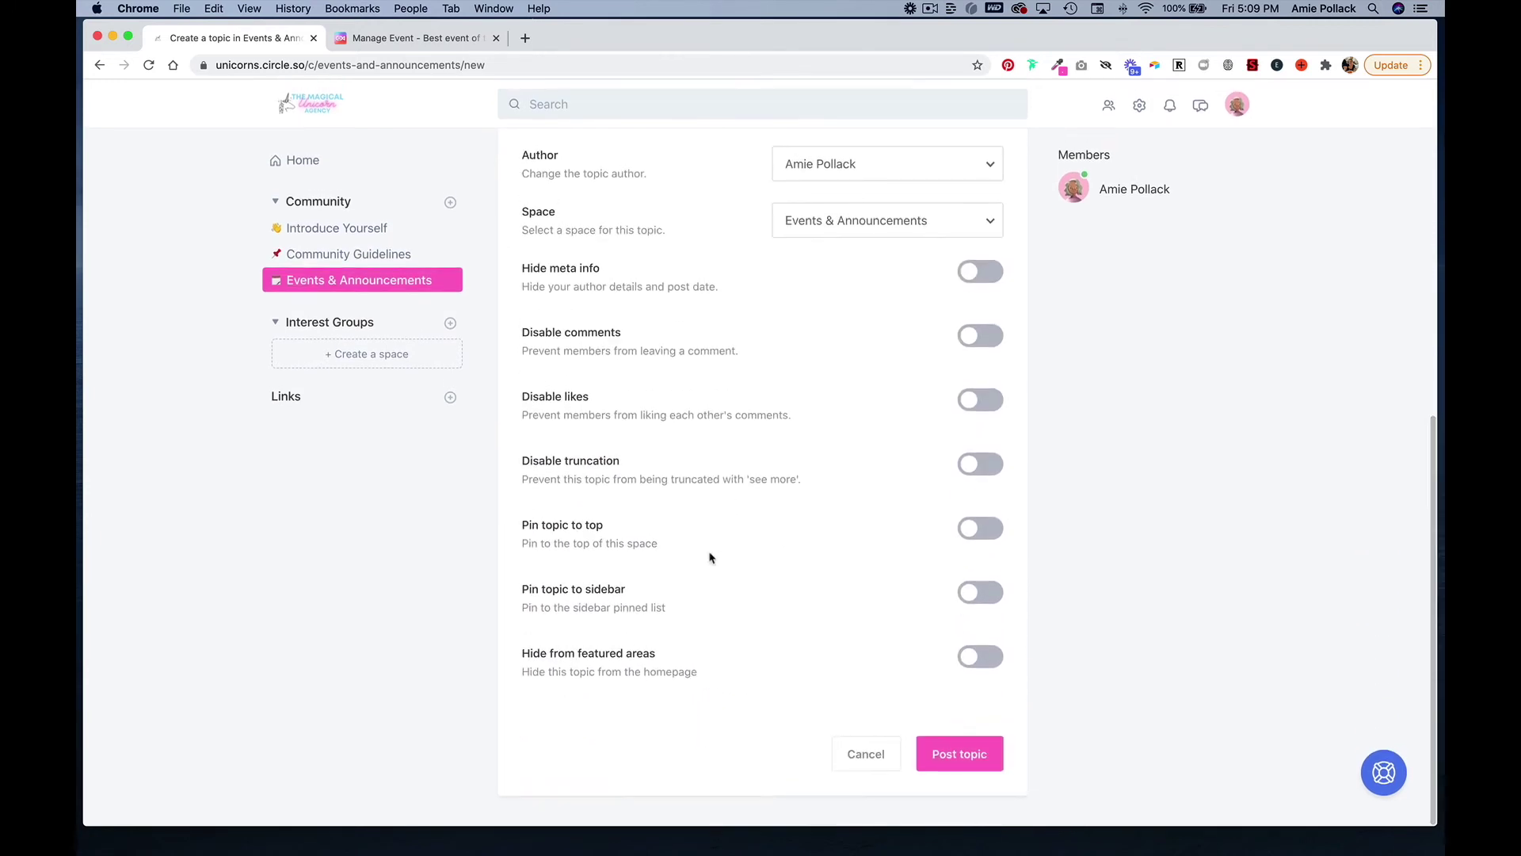
left_click(987, 277)
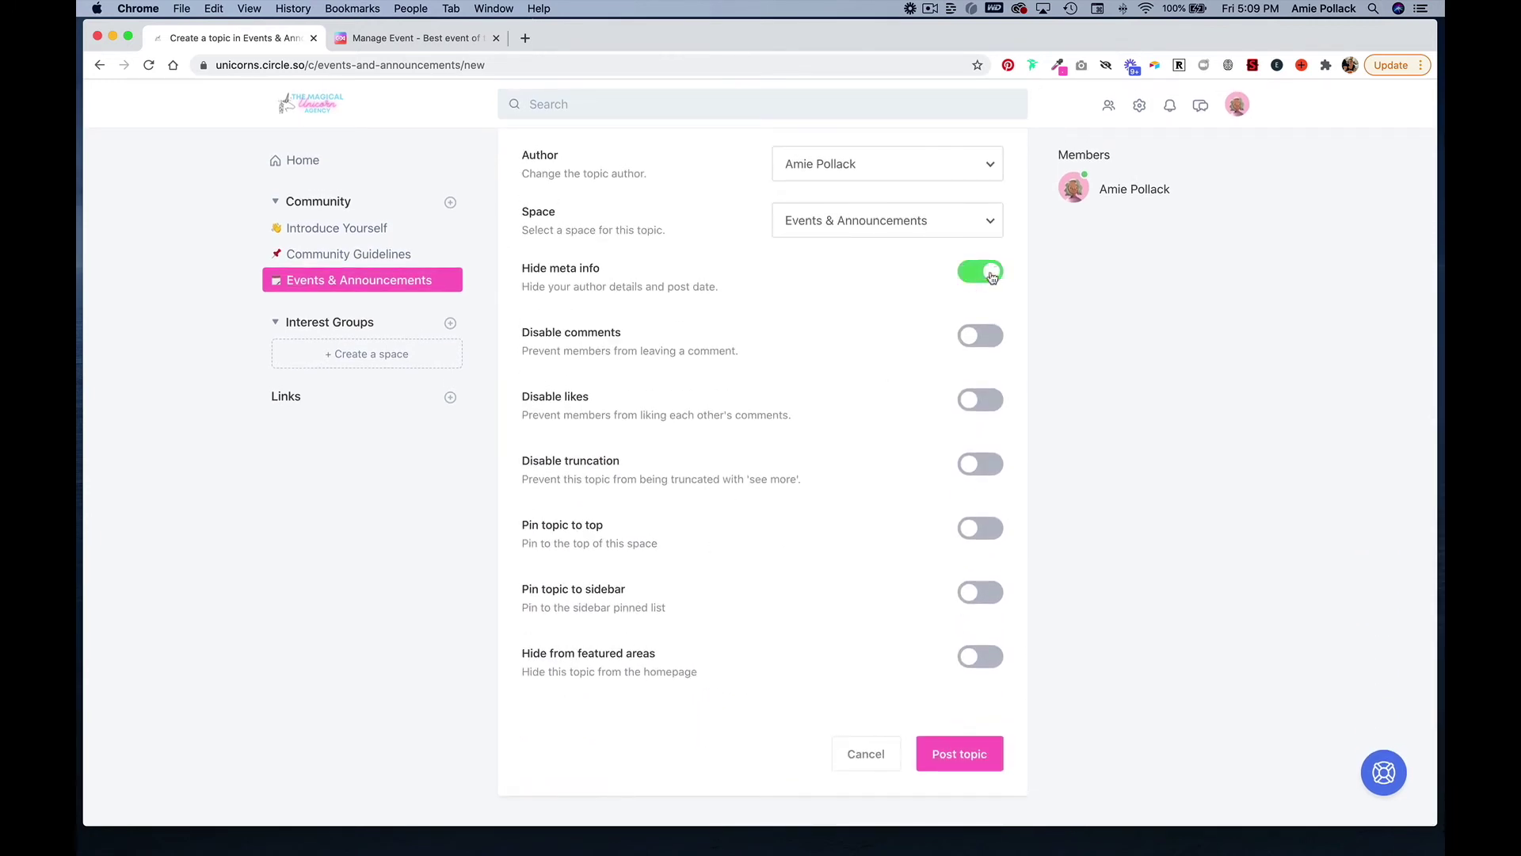
left_click(962, 759)
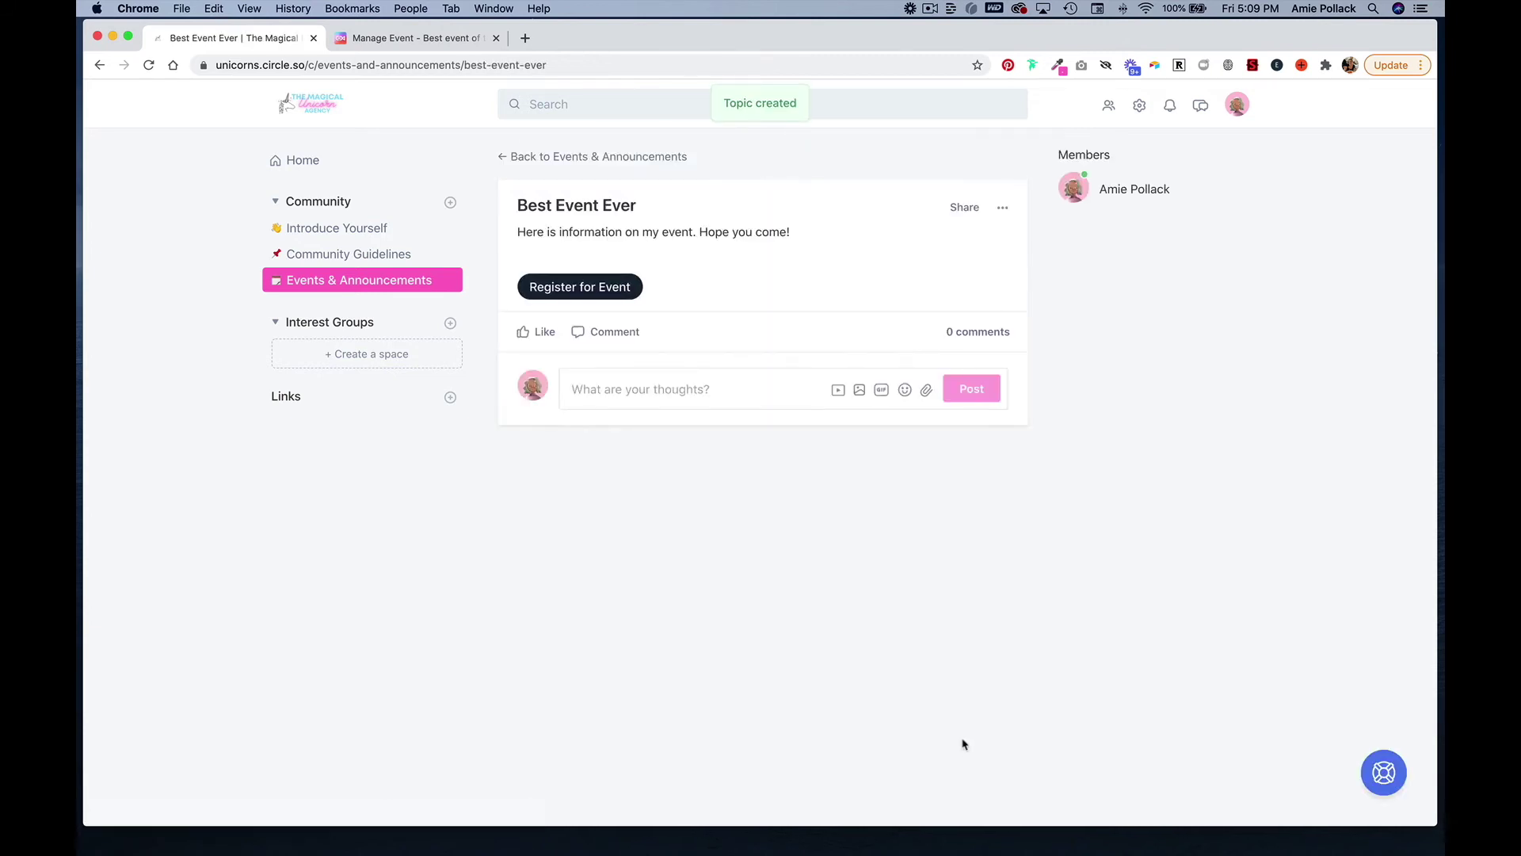
Test the topic's Register for Event button, scroll the Luma registration form, then close it.
left_click(602, 295)
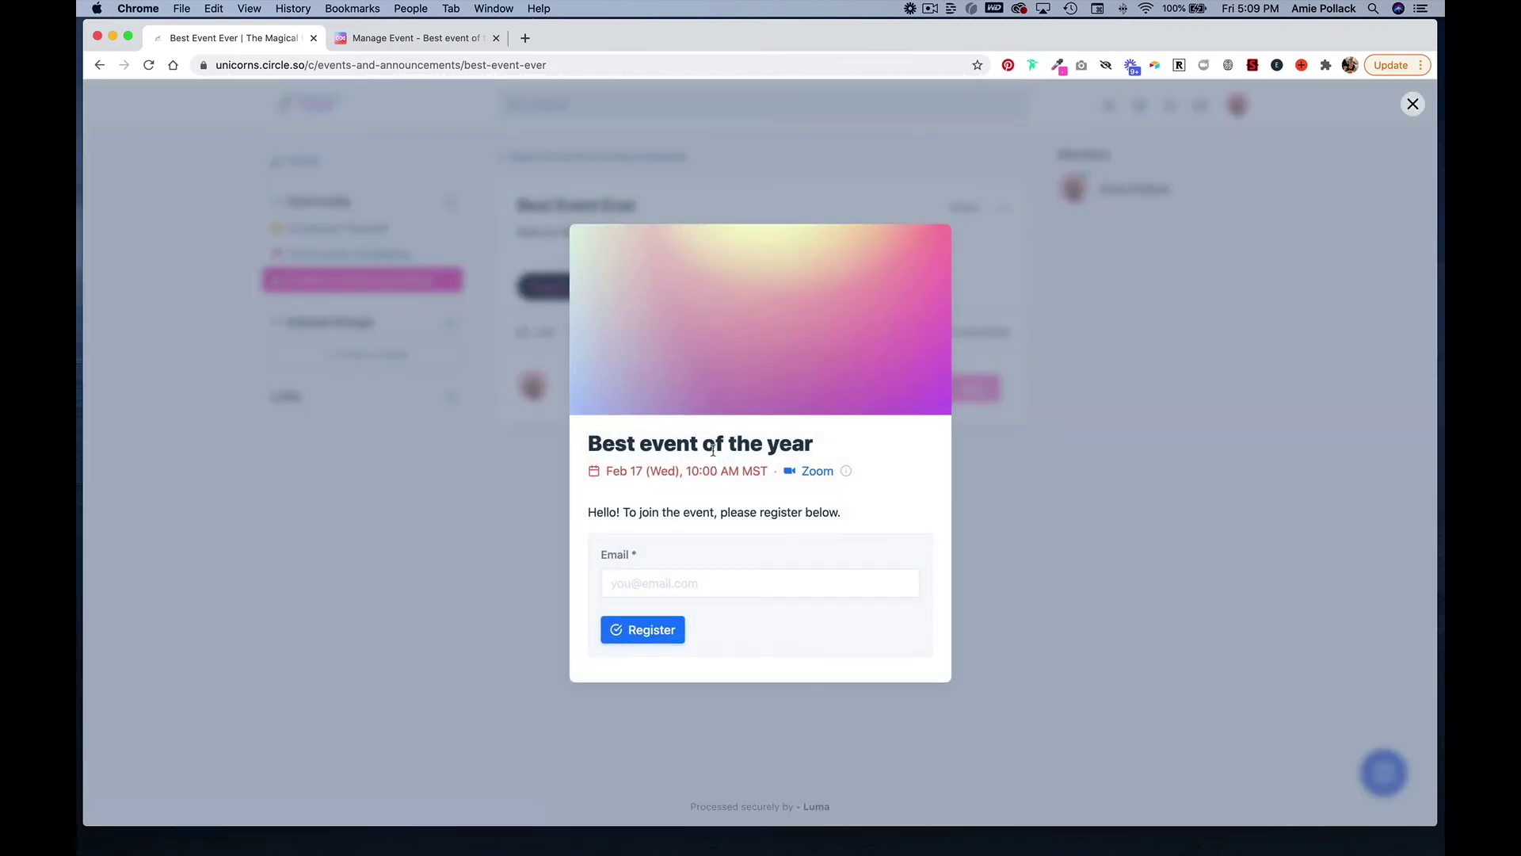
scroll(698, 437, "down", 1)
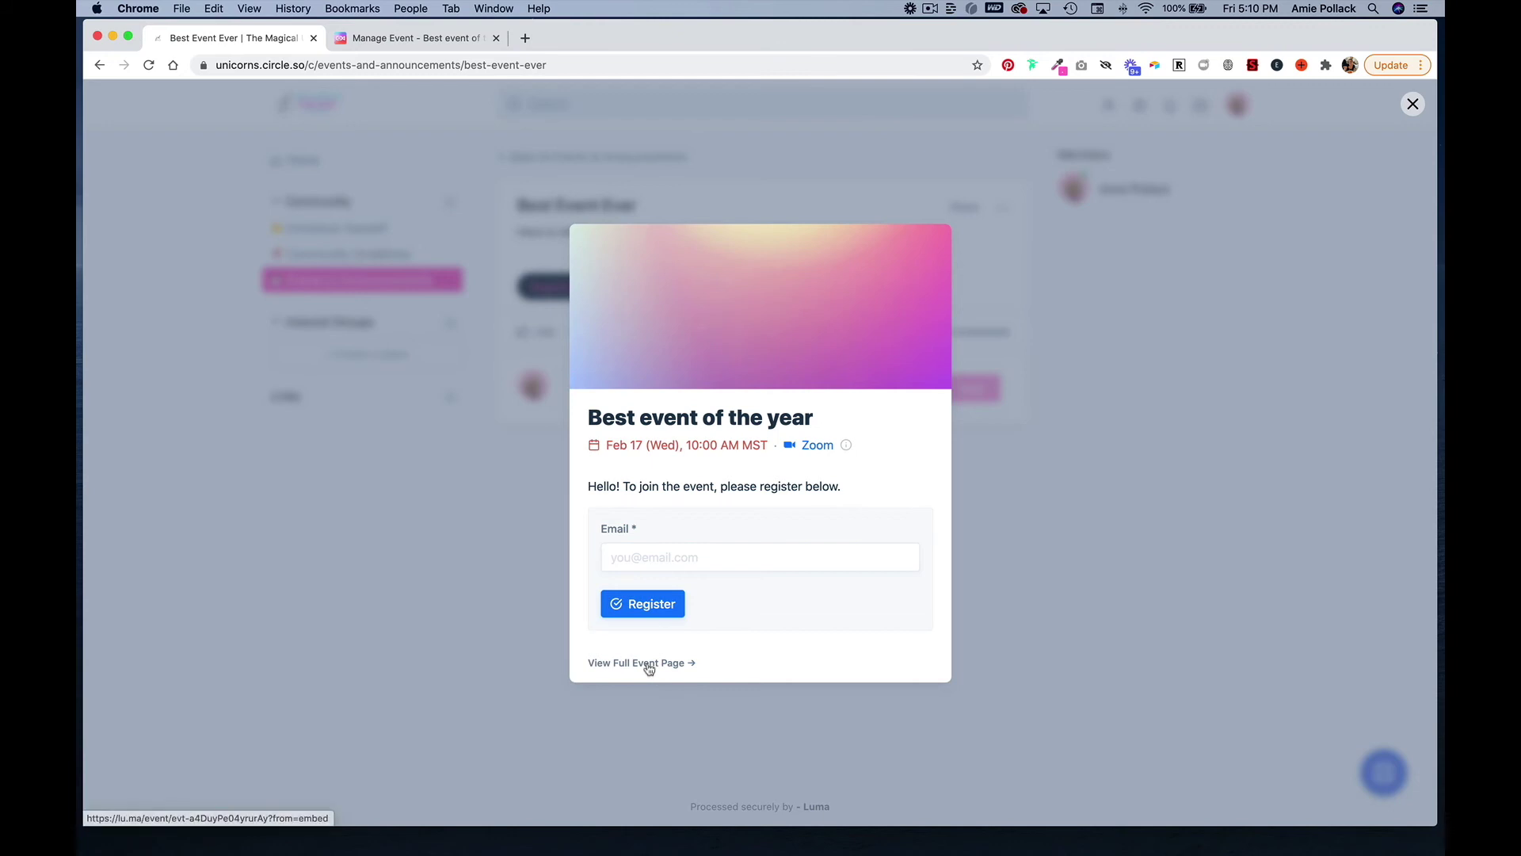
left_click(531, 567)
Copy the Luma registration form iframe code and go back to the Best Event Ever post.
left_click(457, 44)
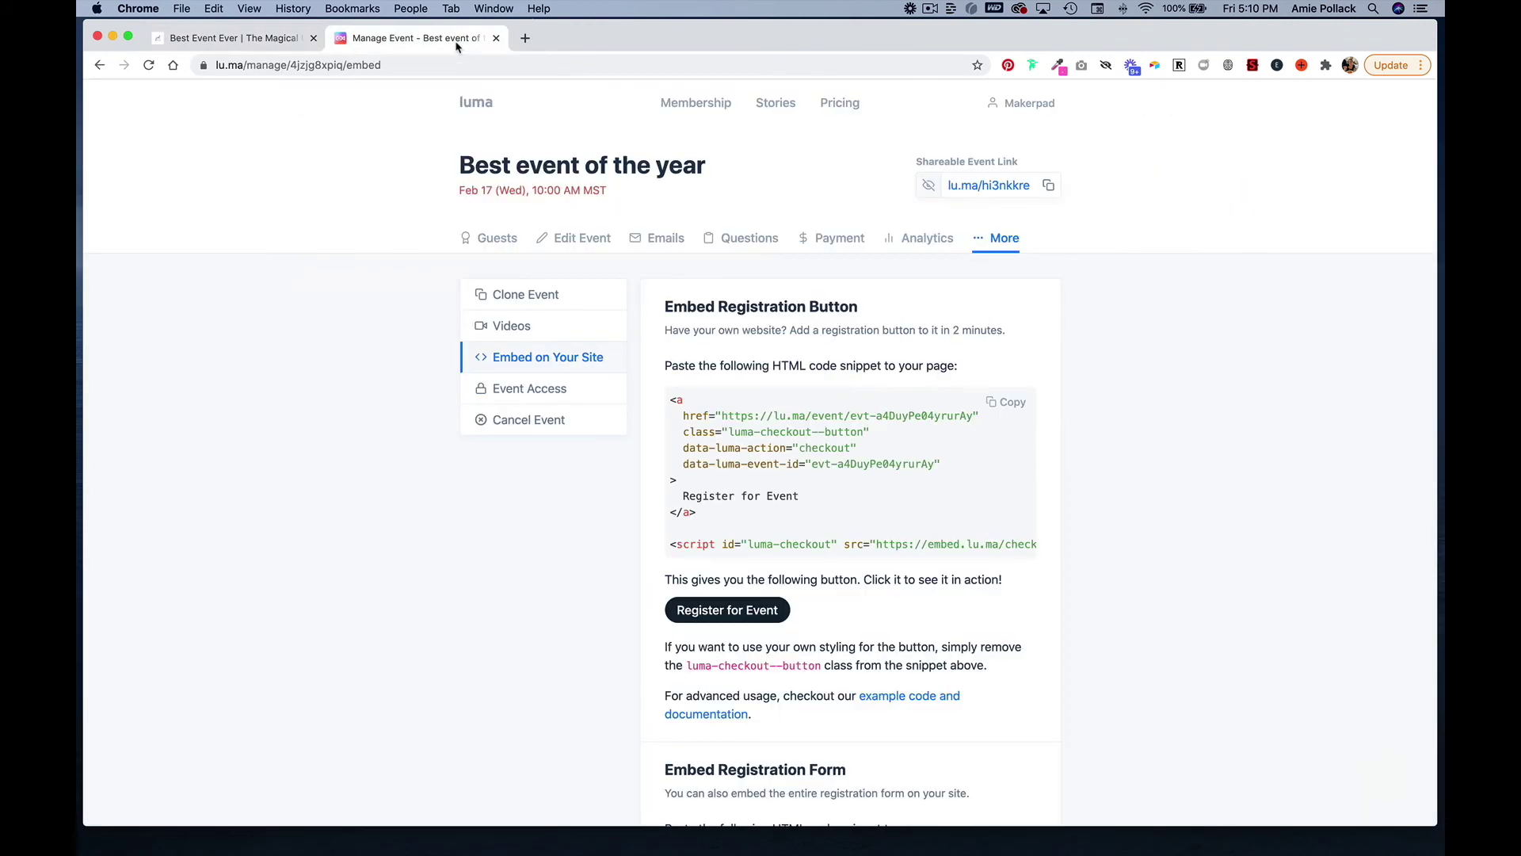
scroll(920, 567, "down", 6)
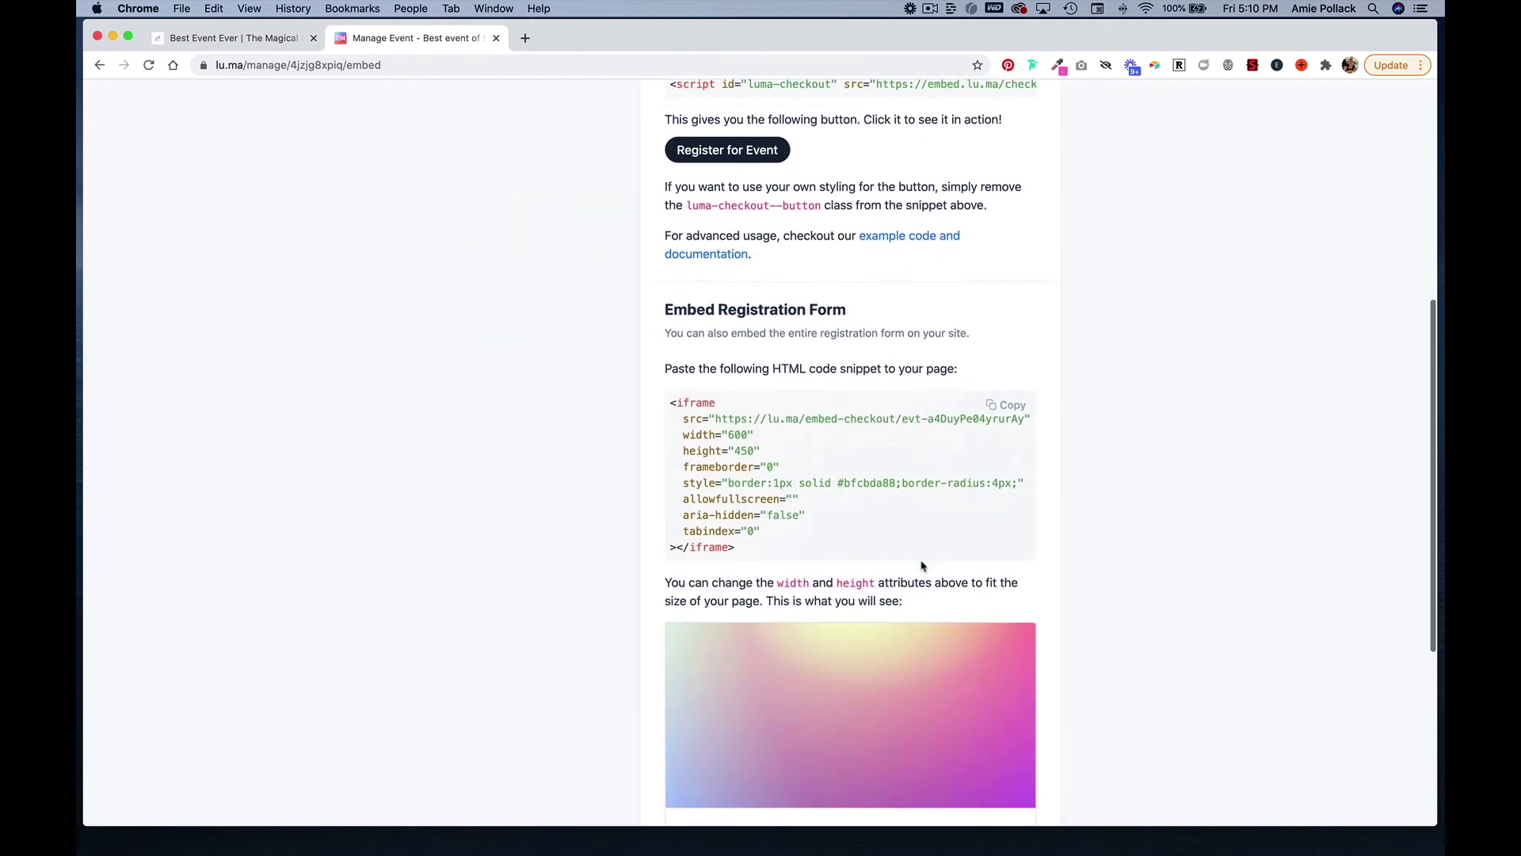
left_click(1000, 367)
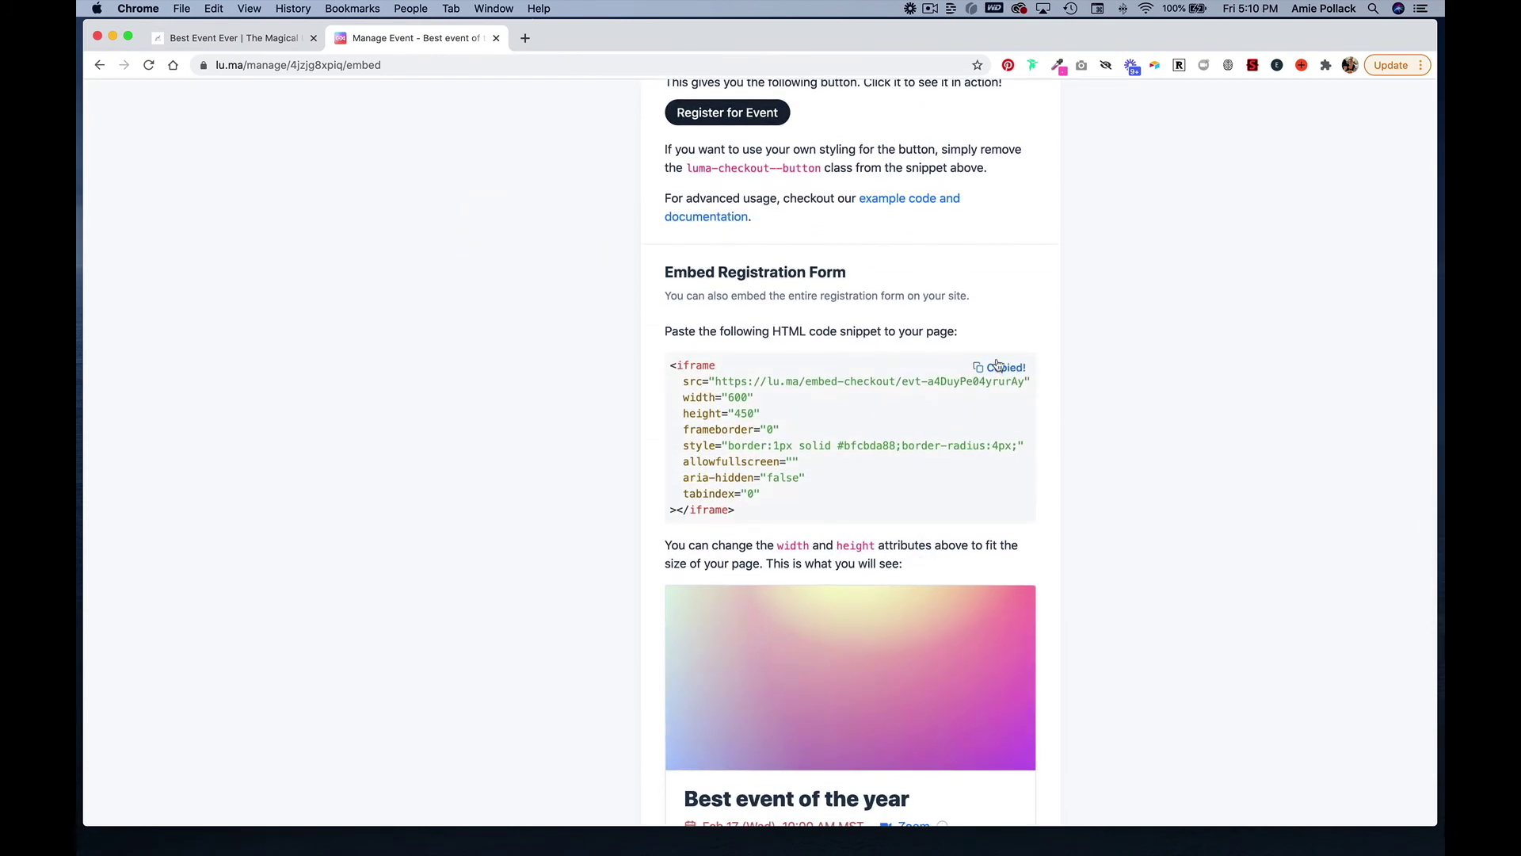
left_click(236, 37)
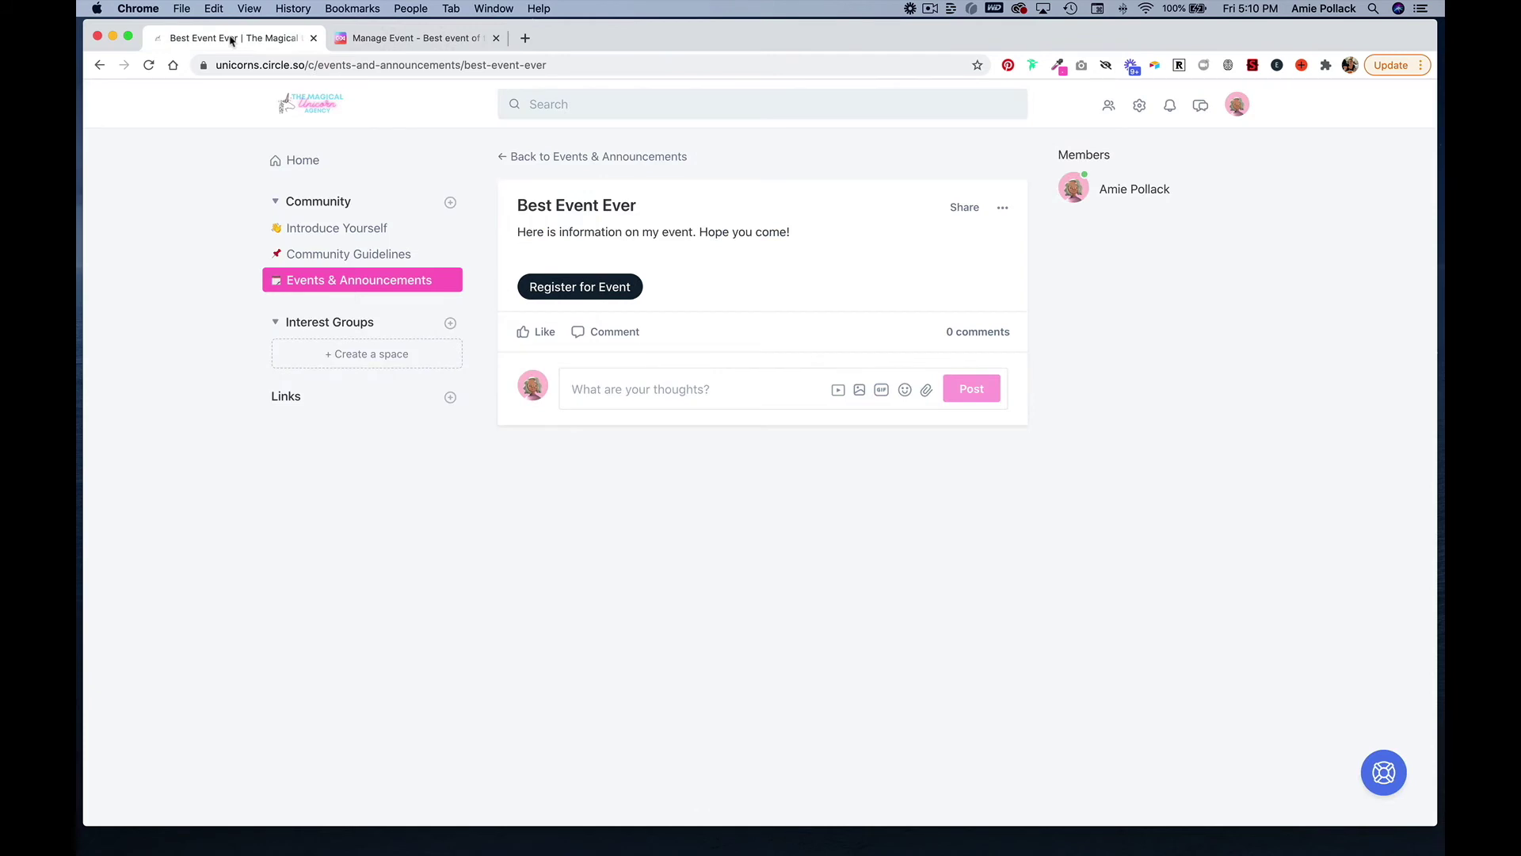
Edit the topic, replace its Custom HTML with the registration-form iframe, and save.
left_click(1003, 210)
left_click(941, 486)
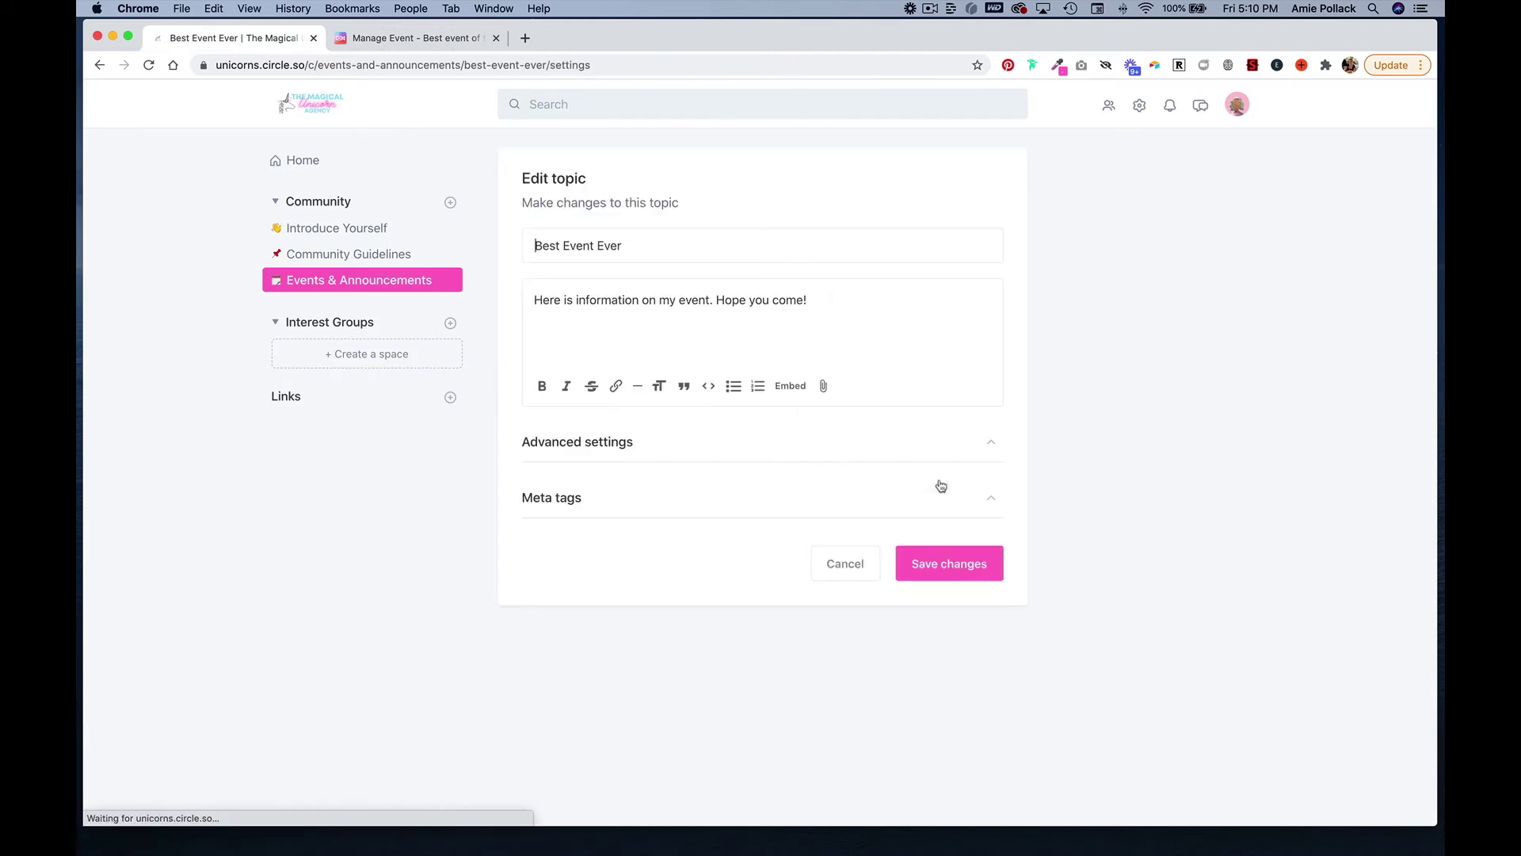
left_click(938, 448)
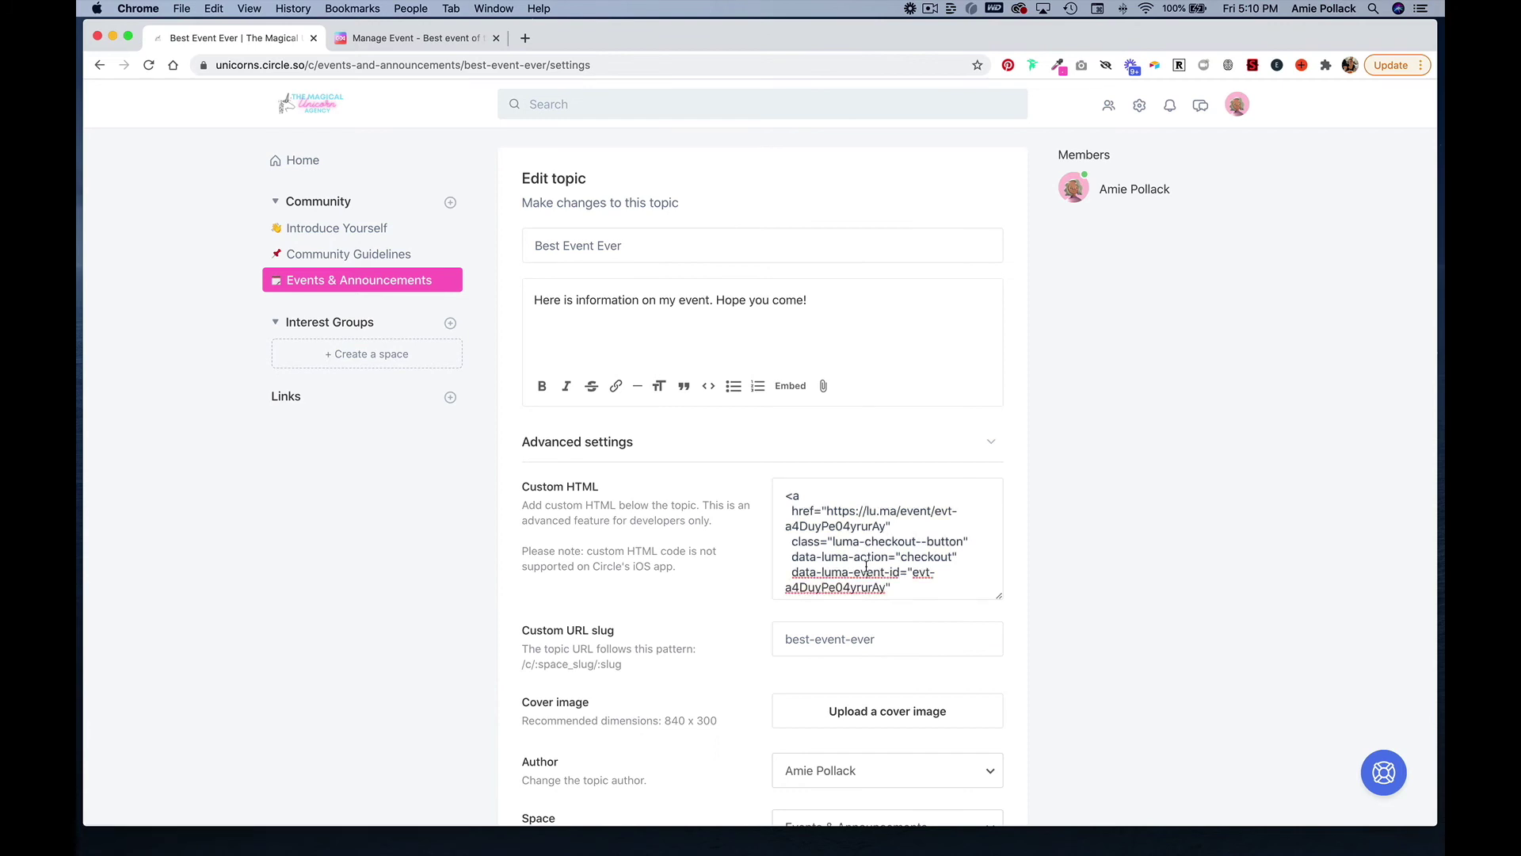
double_click(866, 571)
key("super+a")
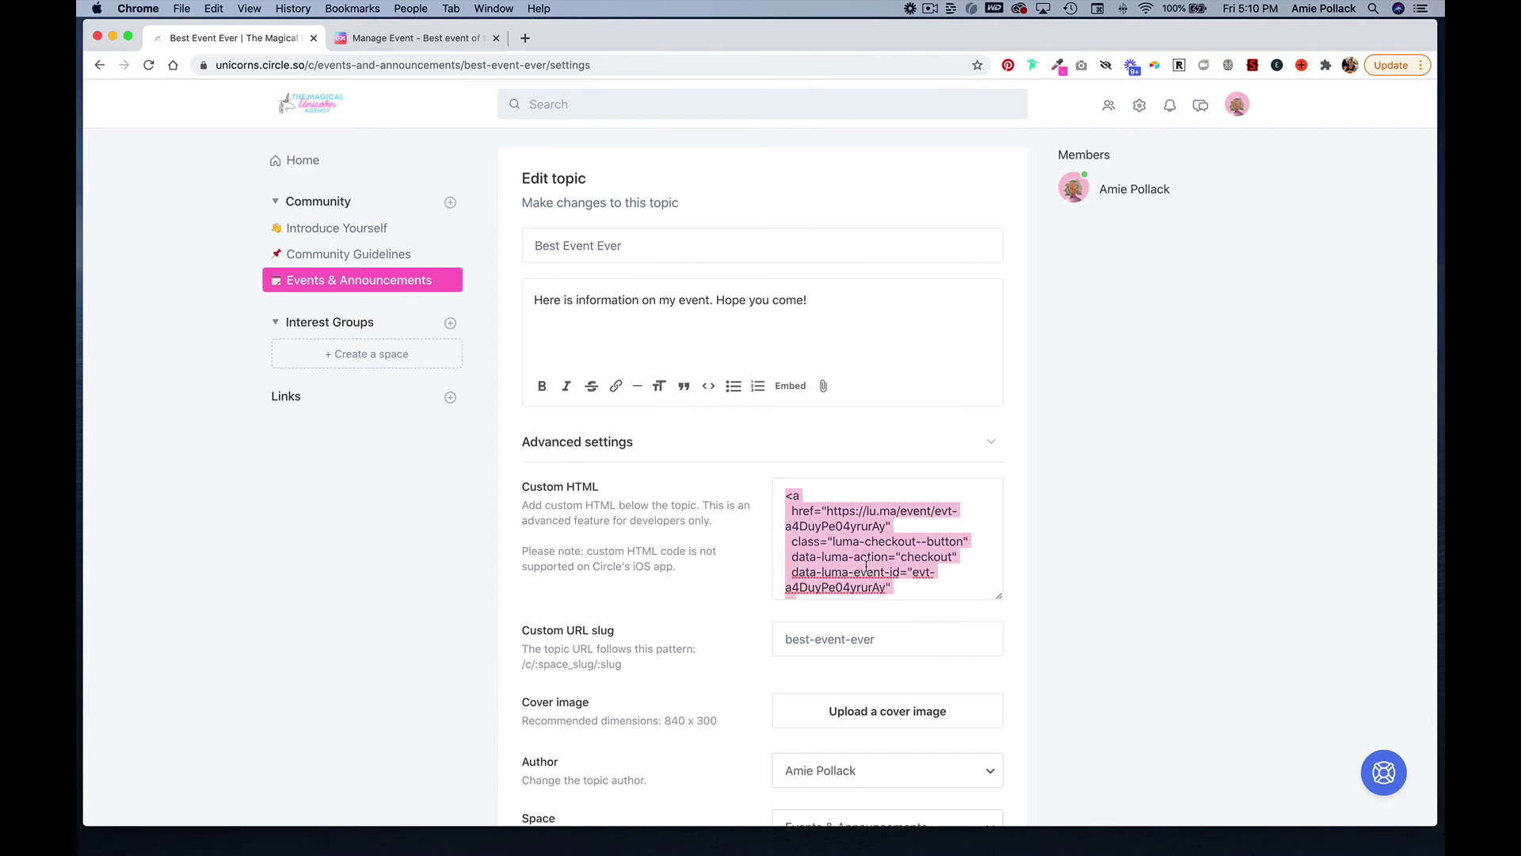
key("super+v")
scroll(867, 566, "down", 15)
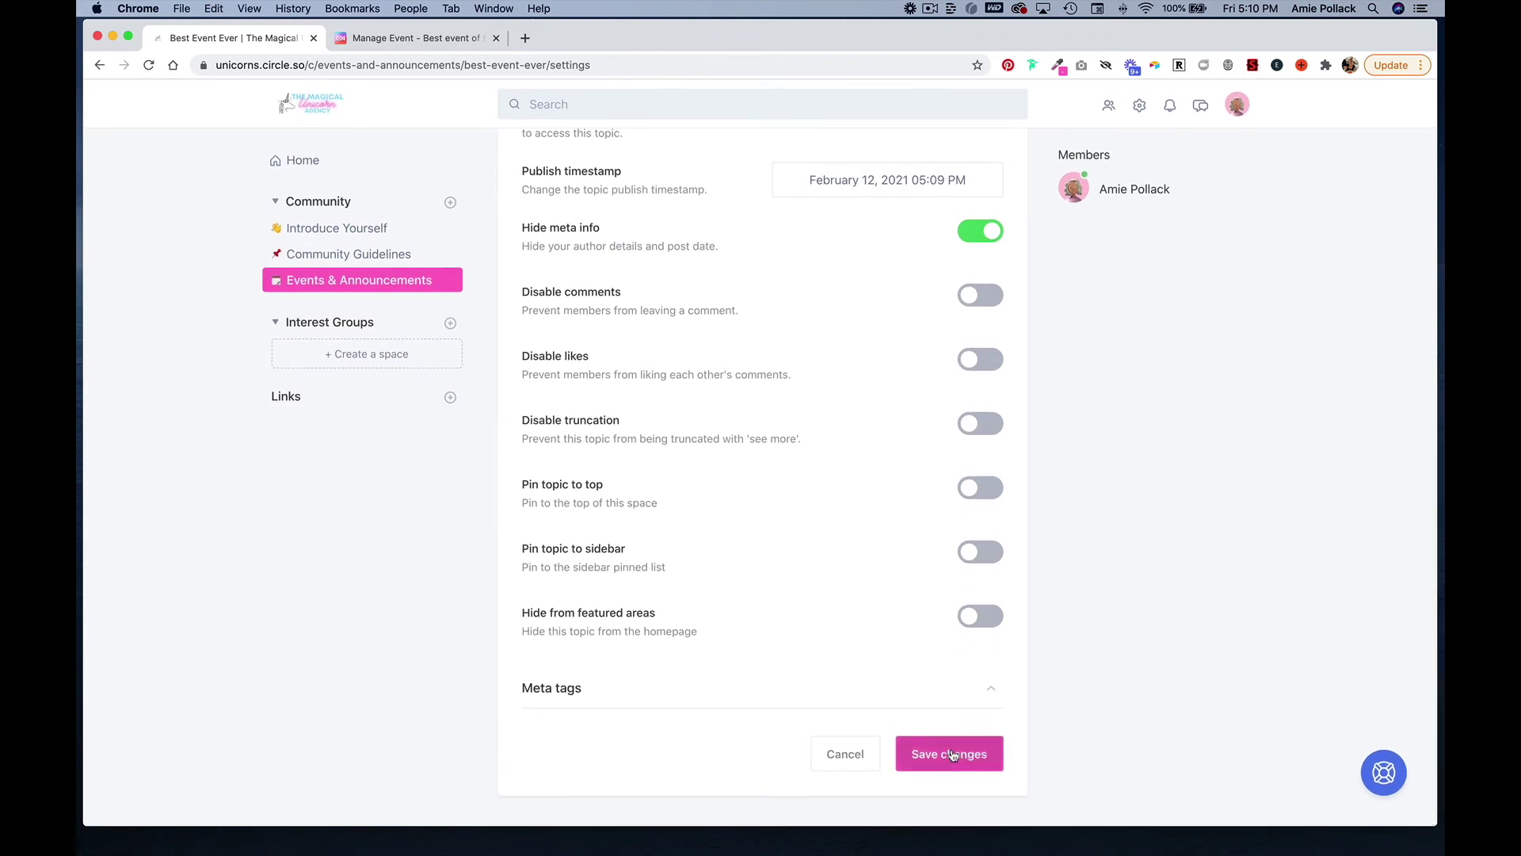
left_click(949, 752)
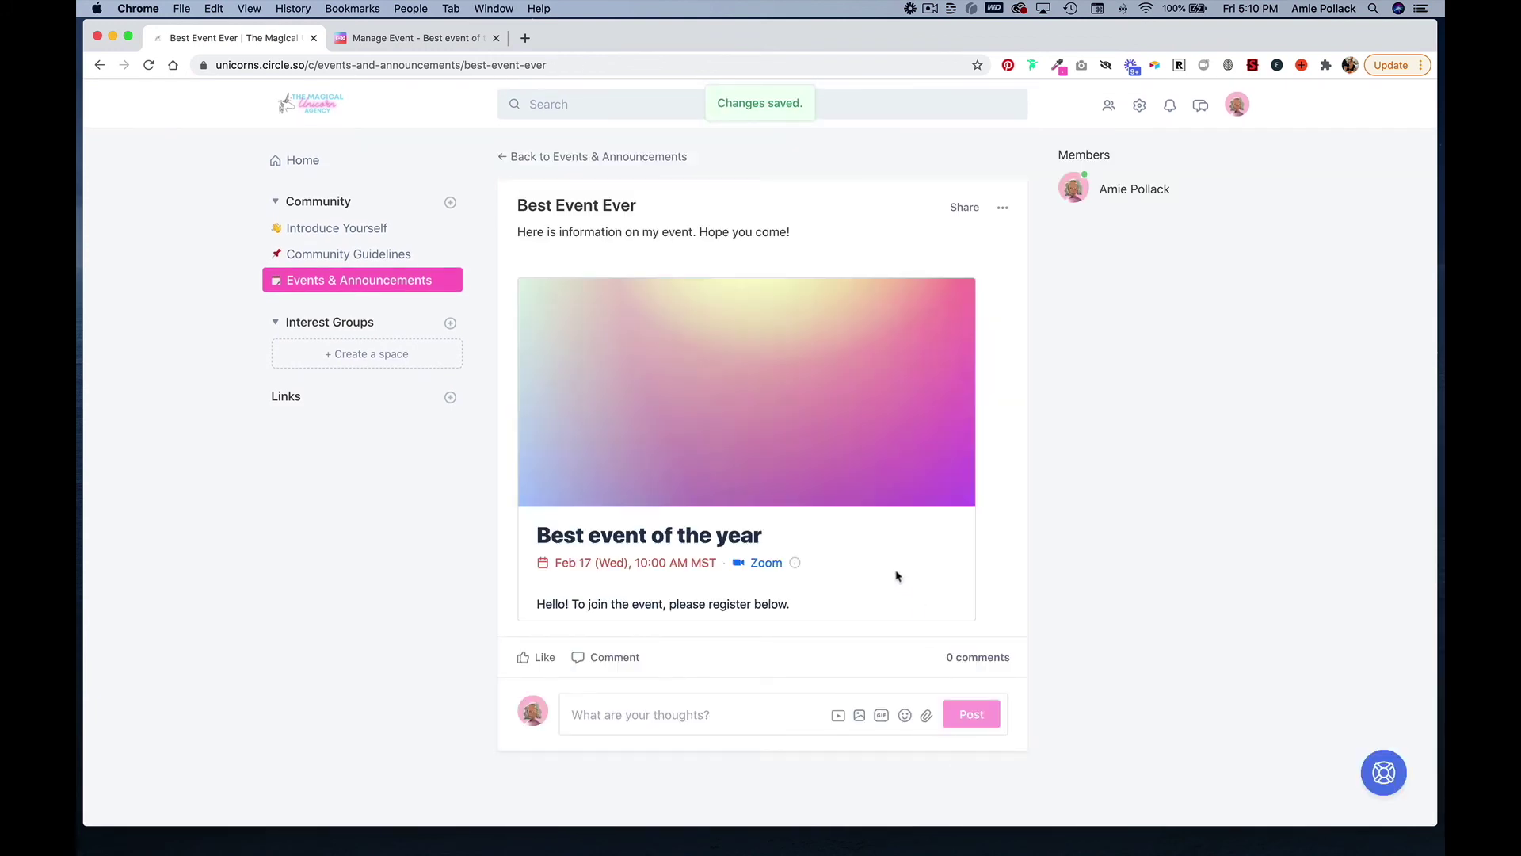
Check the embedded registration form on the post, then copy the Luma event's shareable link.
scroll(898, 576, "down", 2)
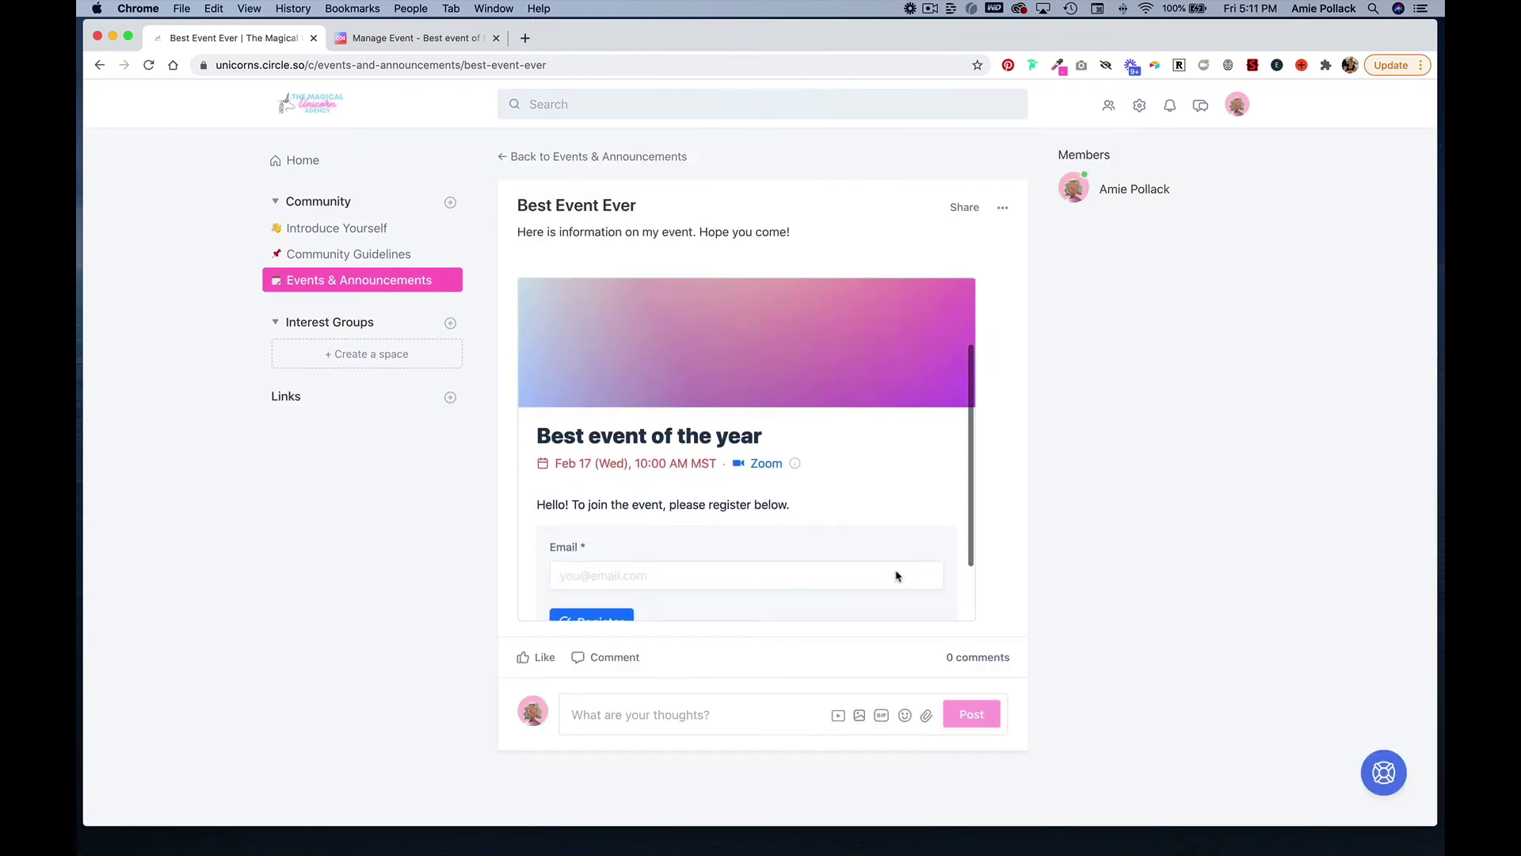
scroll(897, 576, "down", 3)
scroll(898, 576, "down", 1)
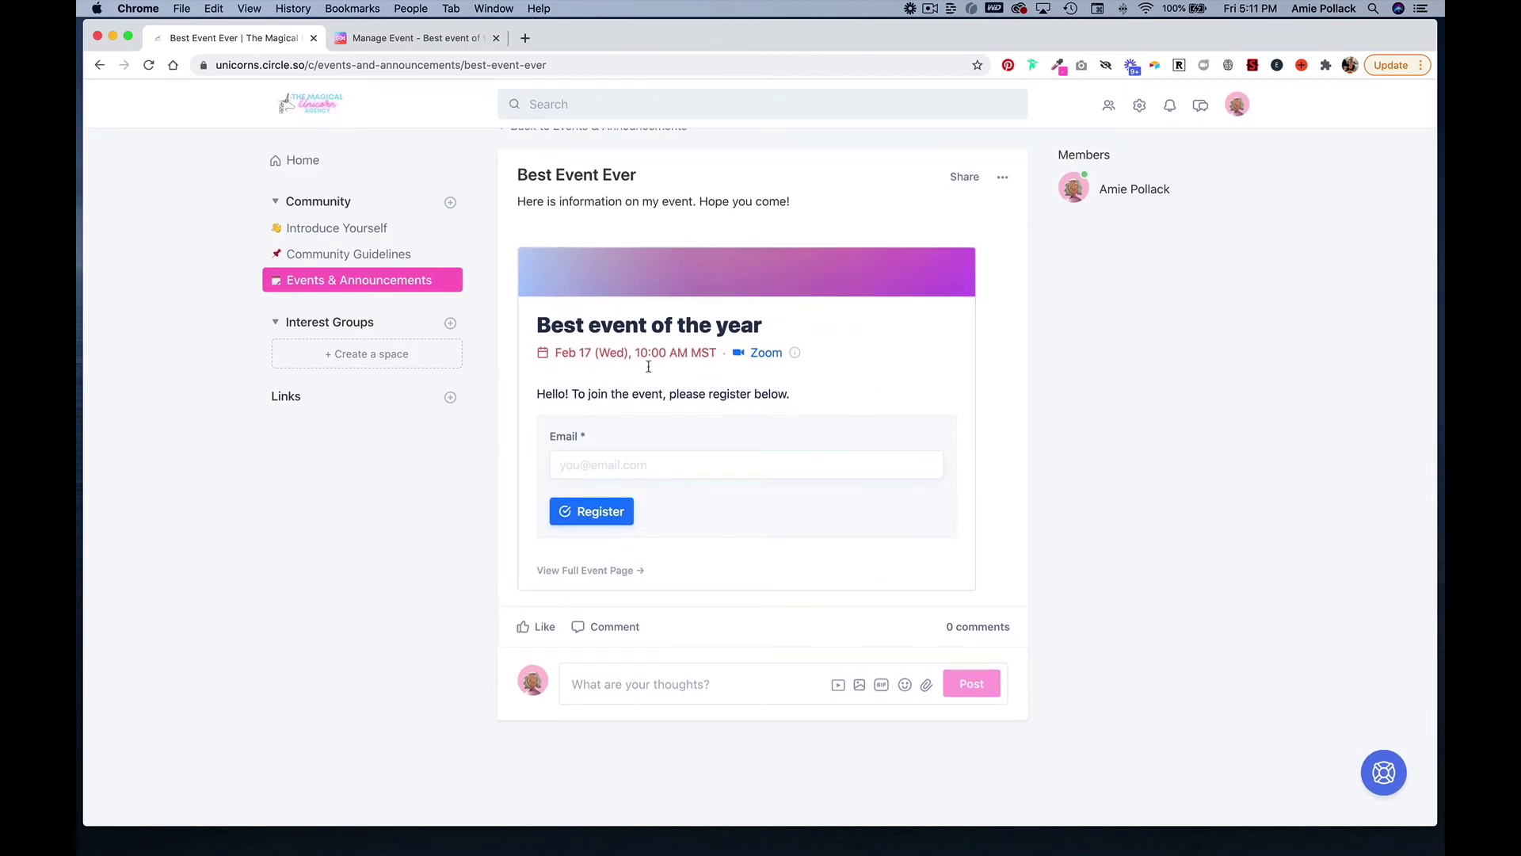
scroll(767, 428, "up", 3)
scroll(767, 428, "down", 3)
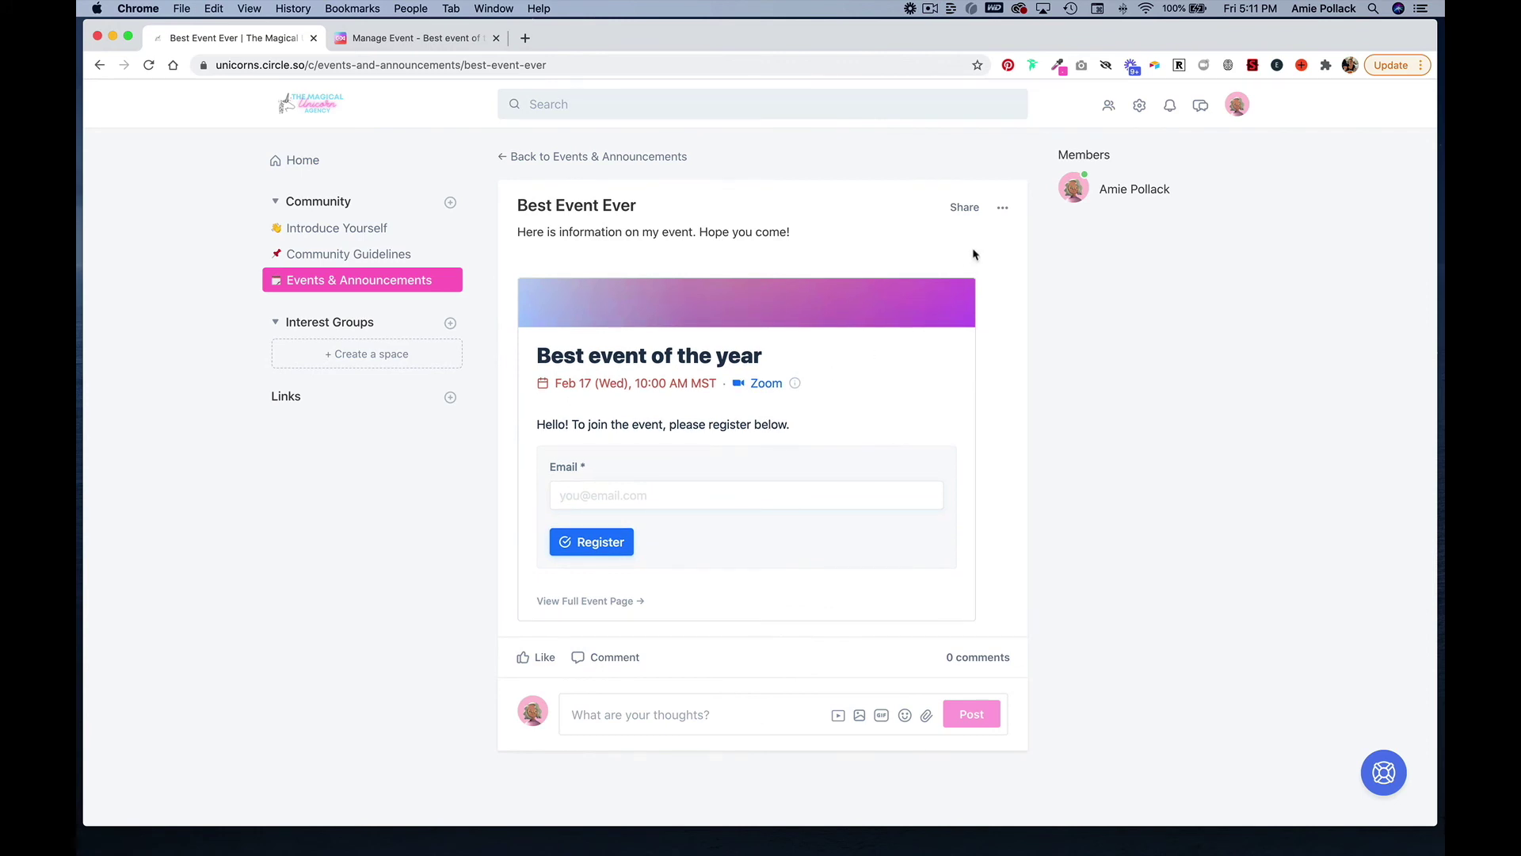
left_click(437, 38)
scroll(813, 147, "up", 7)
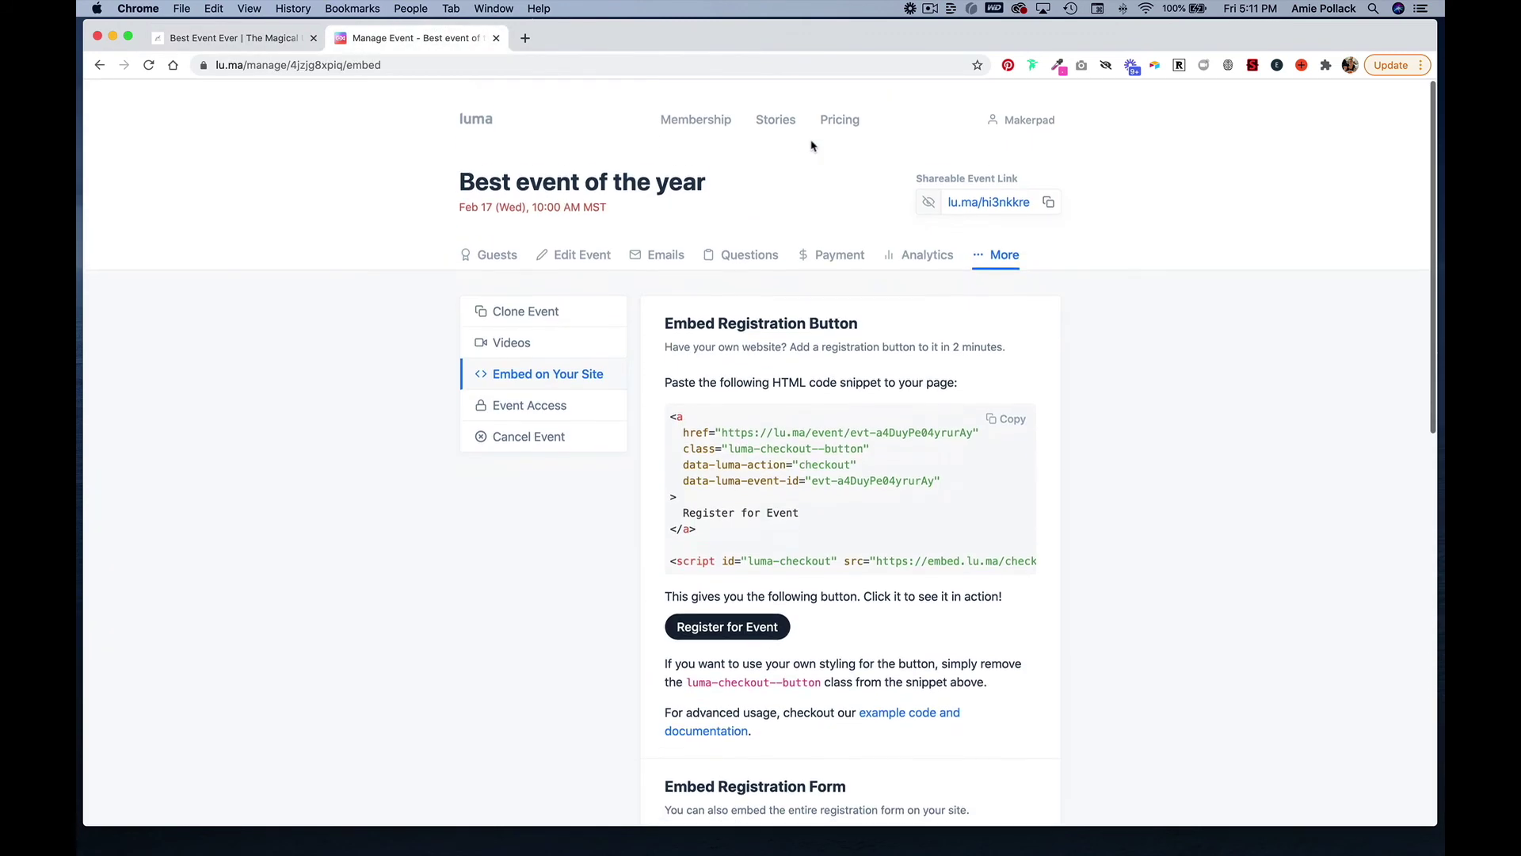
left_click(1048, 186)
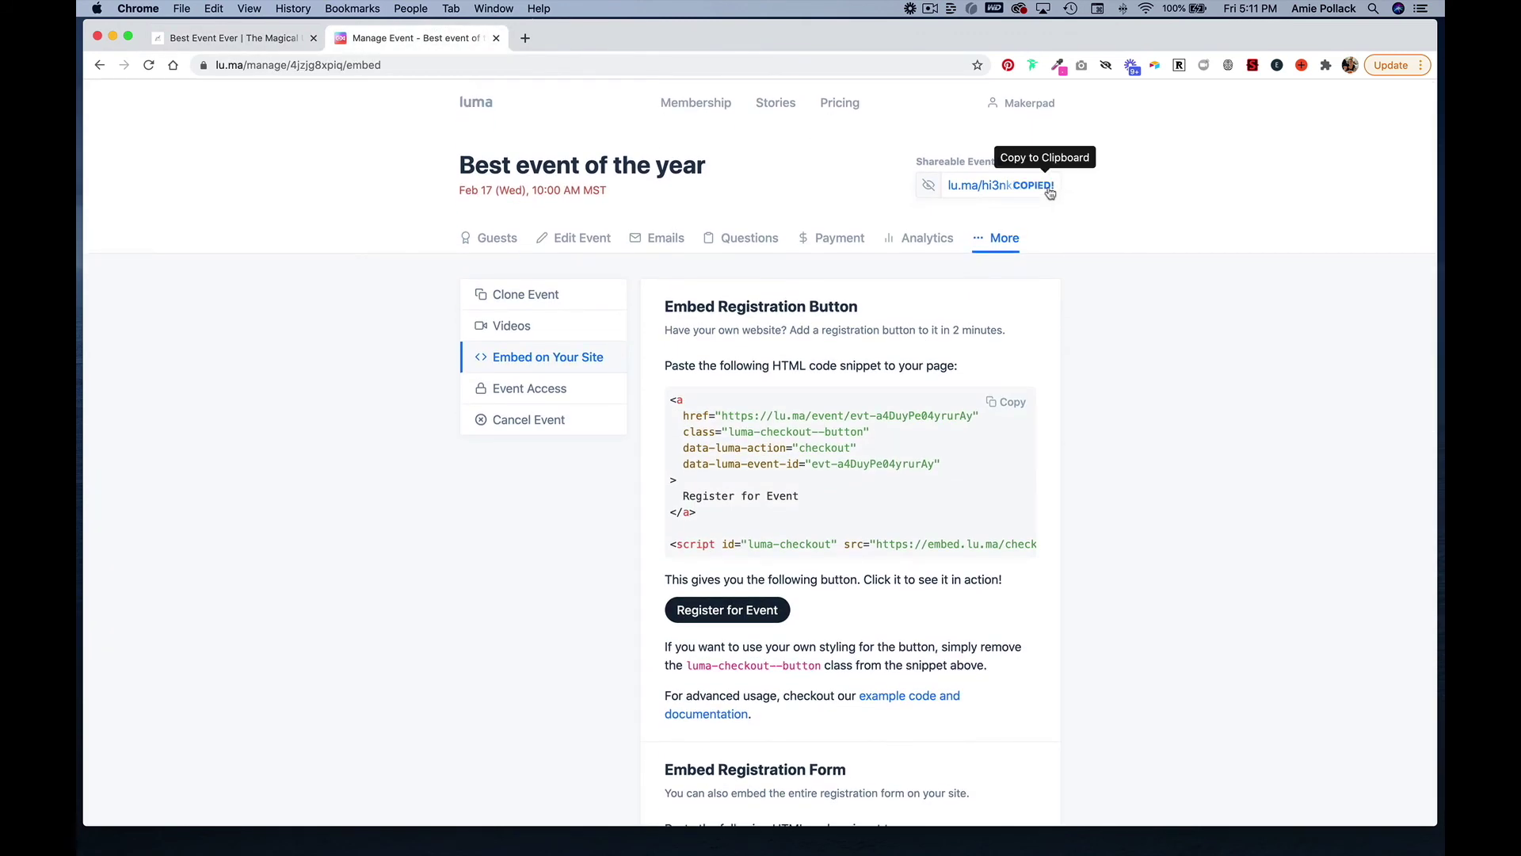
Return to the Best Event Ever post and open its Edit topic form.
left_click(237, 38)
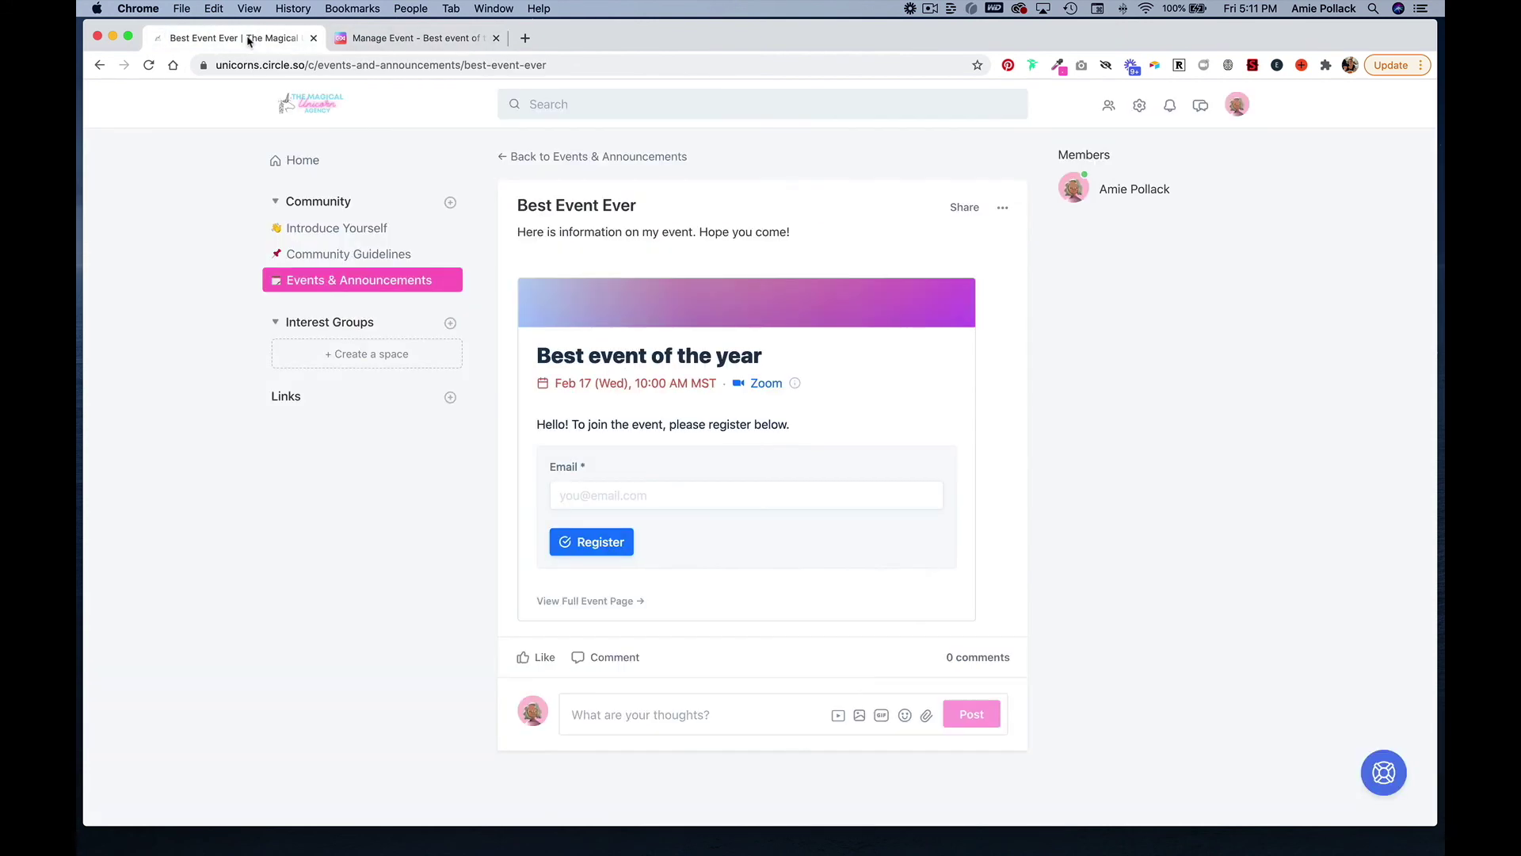
left_click(1002, 207)
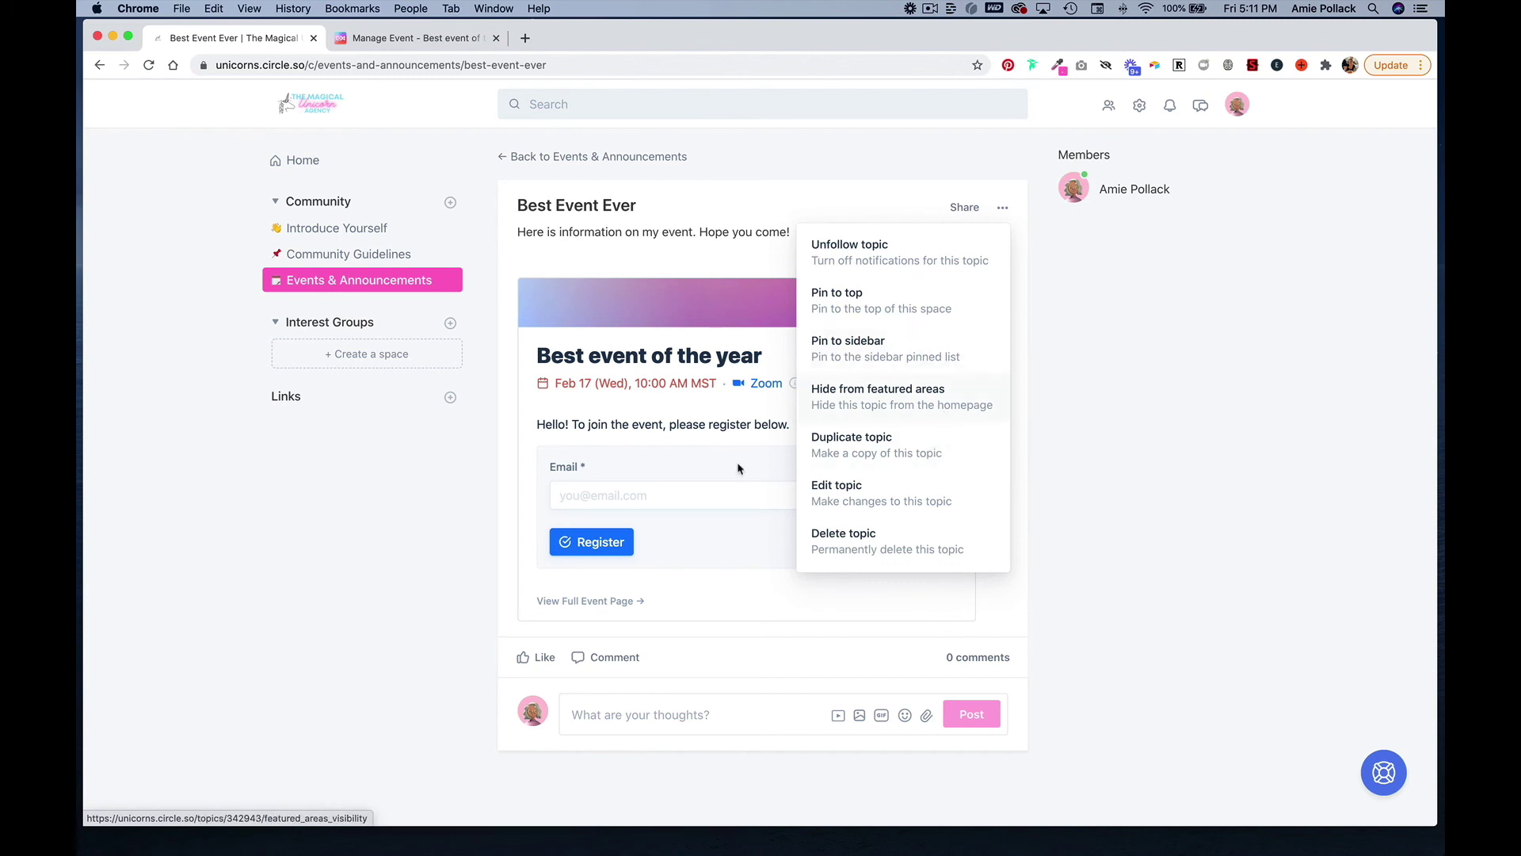
left_click(681, 494)
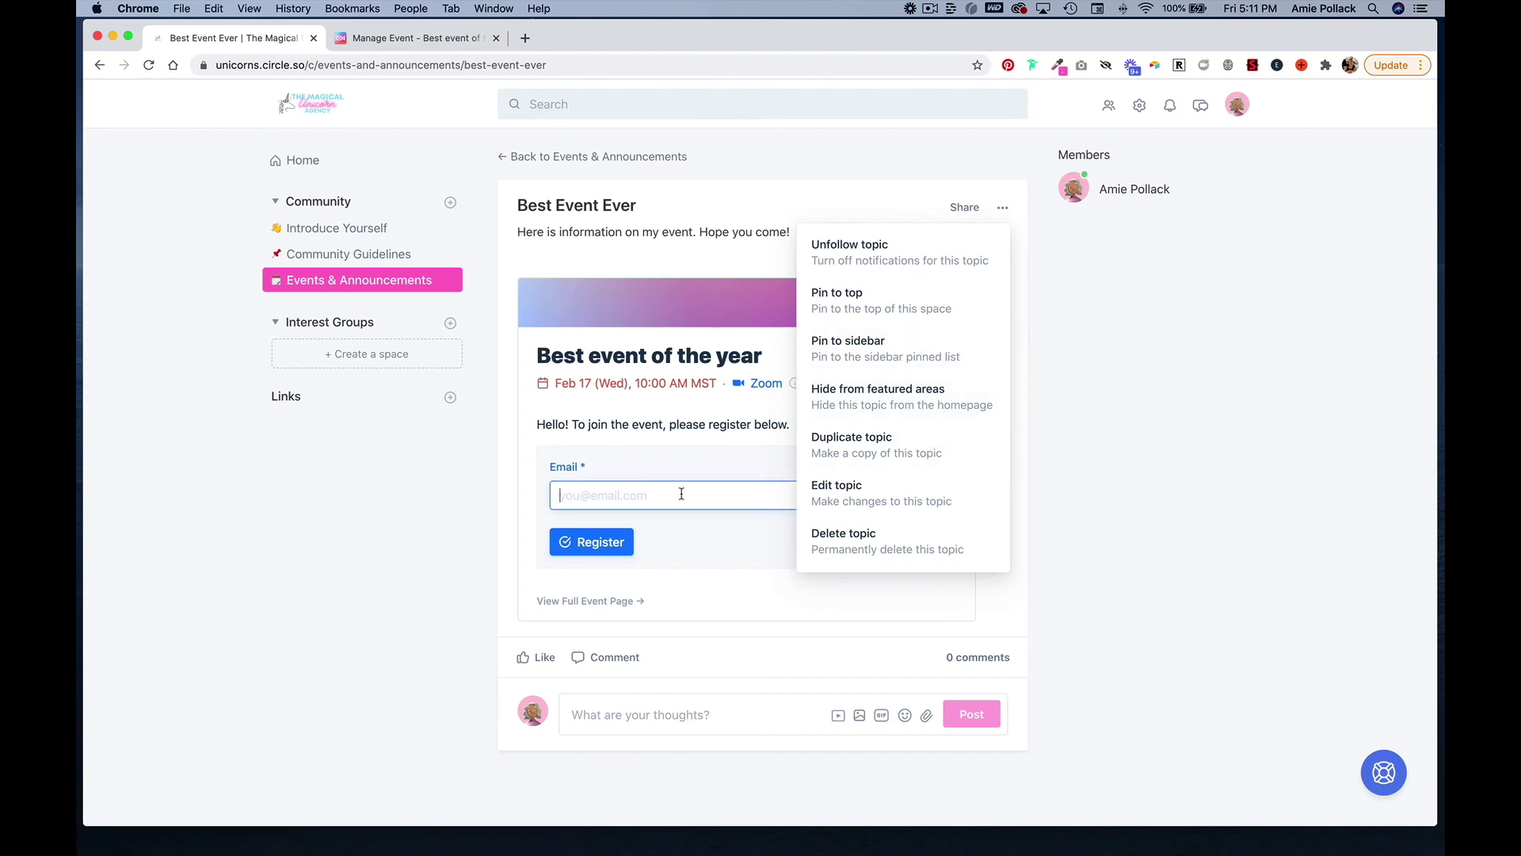
left_click(1058, 442)
left_click(1003, 208)
left_click(942, 487)
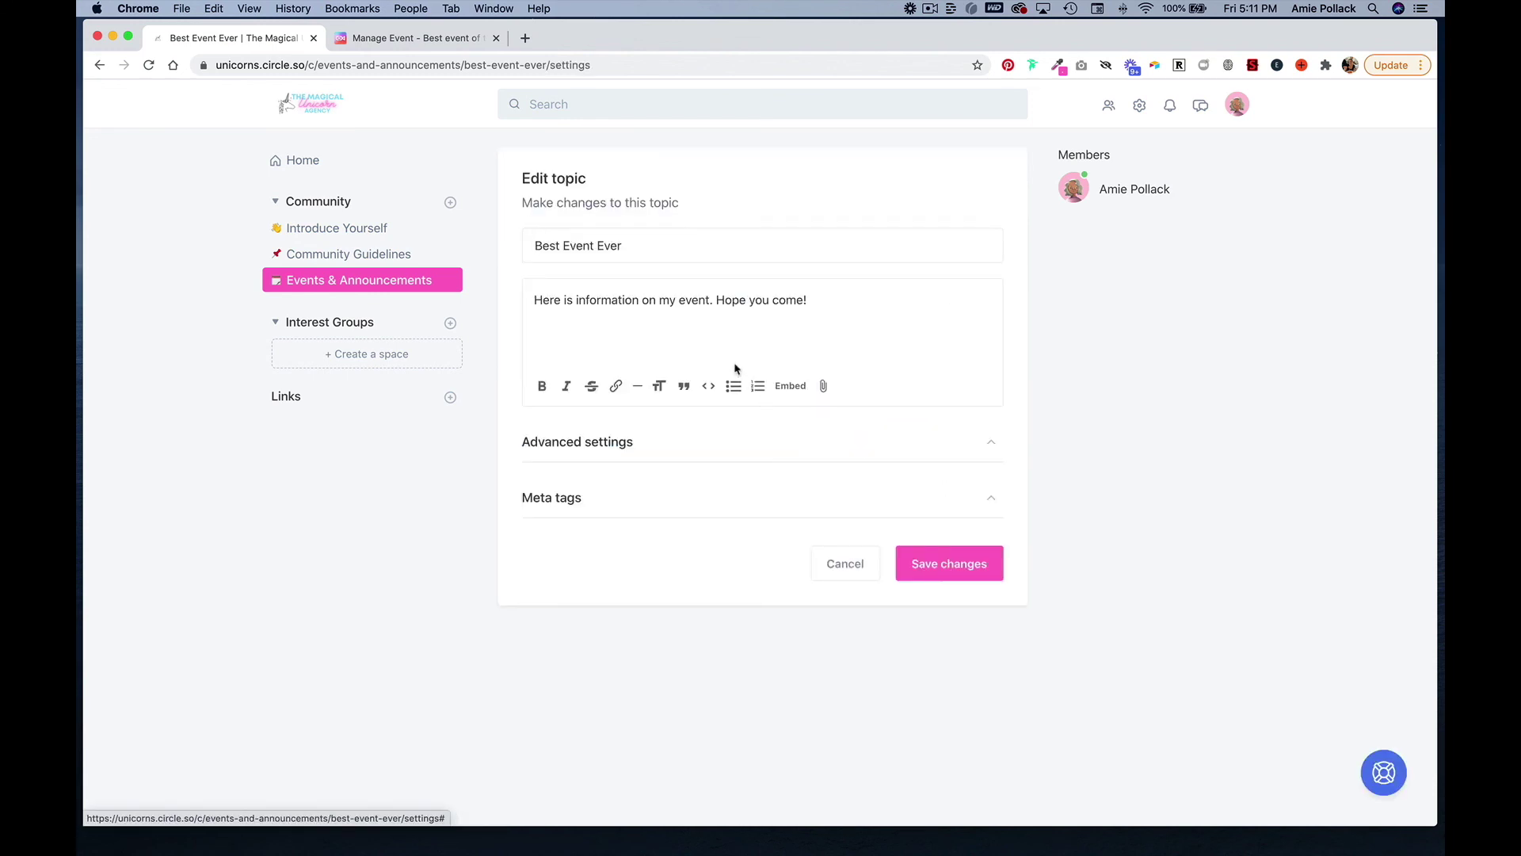
Add a 'Register here' line linked to lu.ma/hi3nkkre, save the topic, and open the link.
left_click_drag(825, 306, 485, 302)
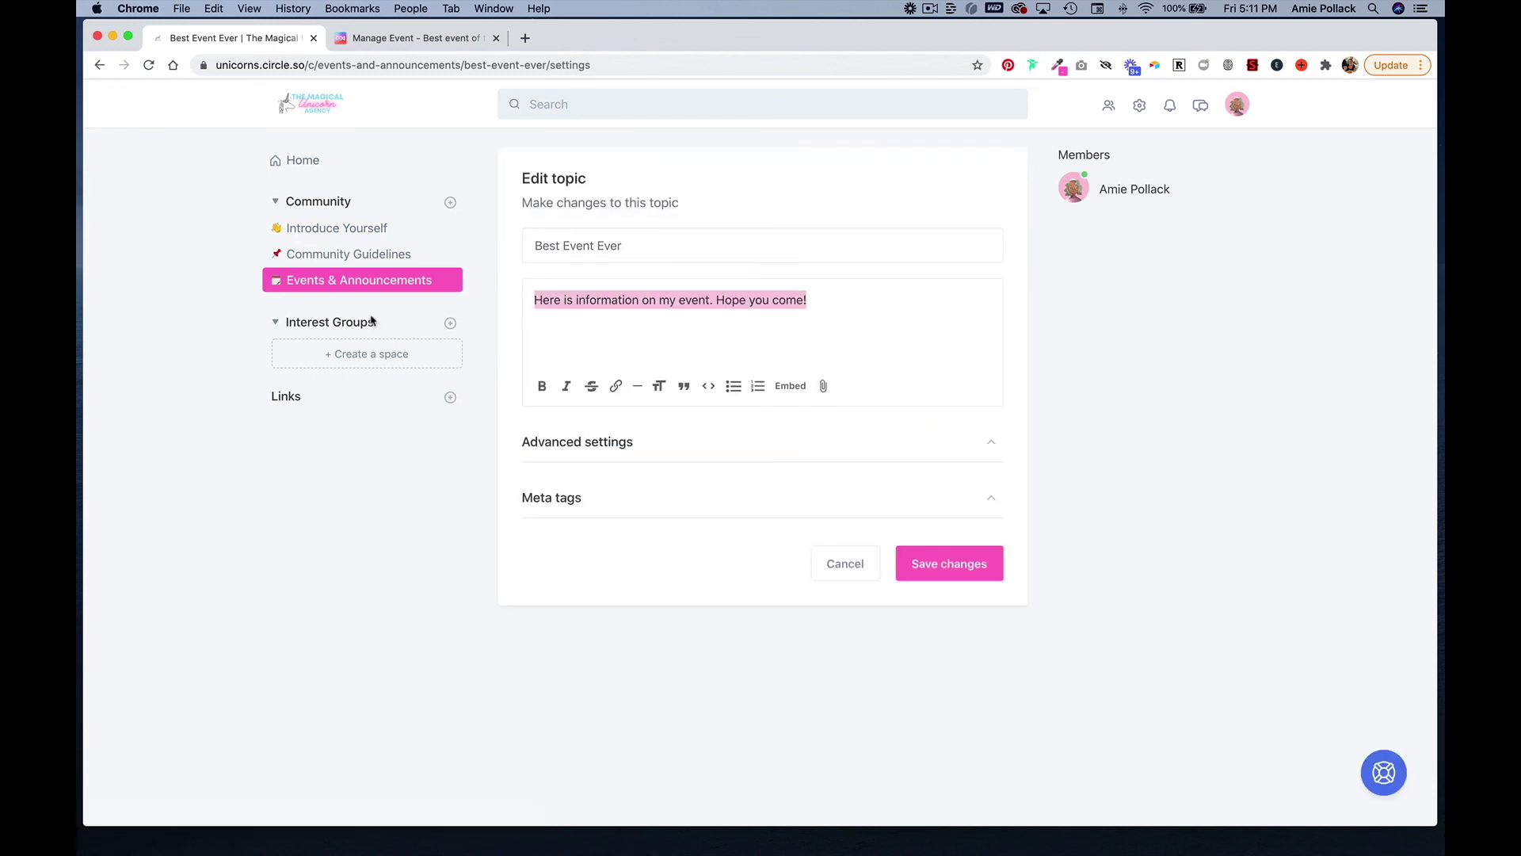
left_click(820, 318)
key("Return")
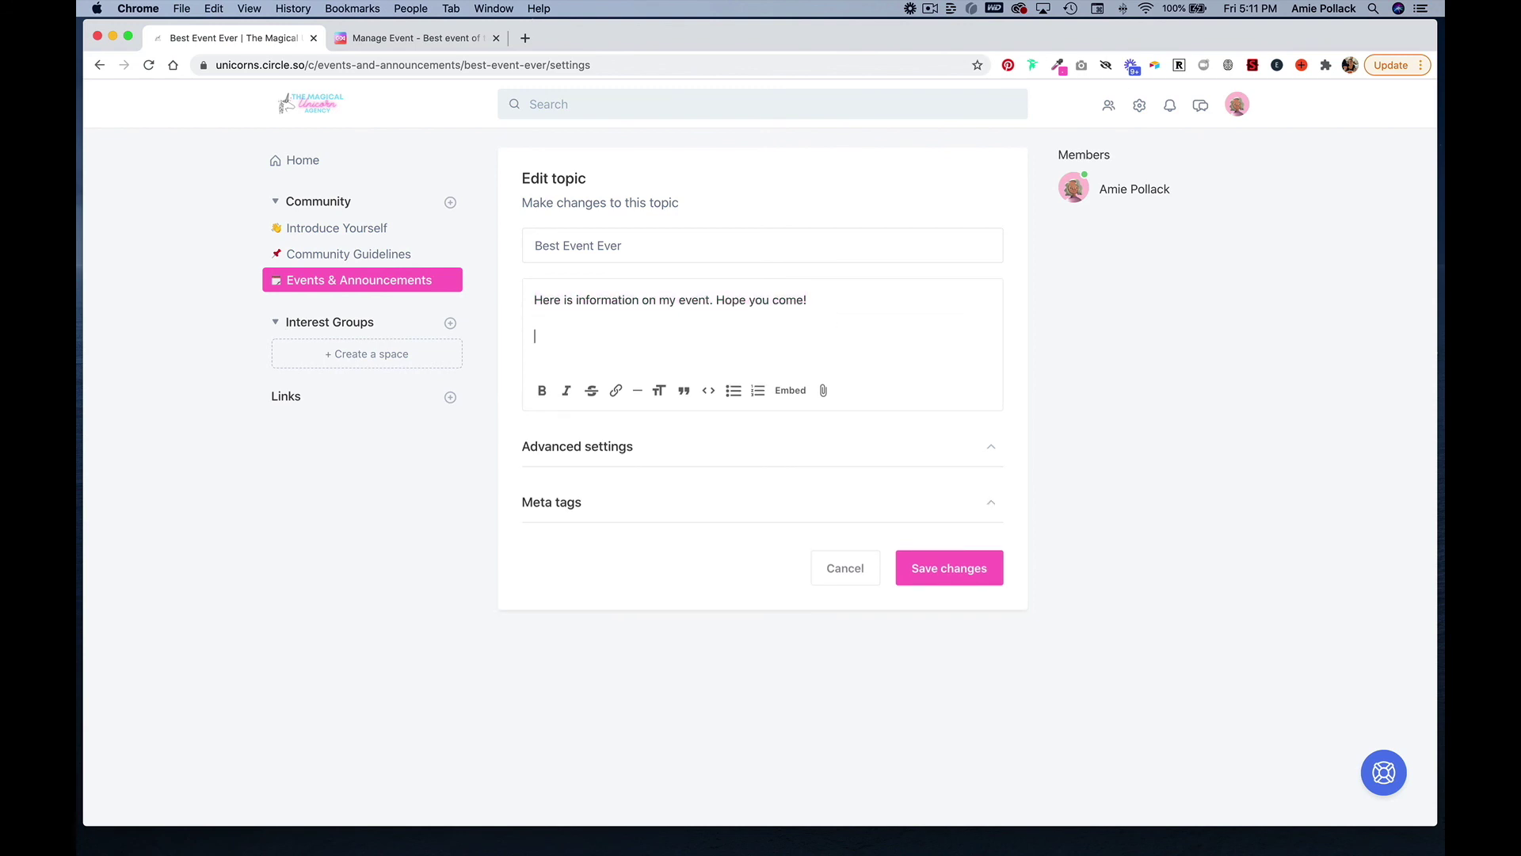
type("Register here.")
left_click_drag(608, 336, 537, 335)
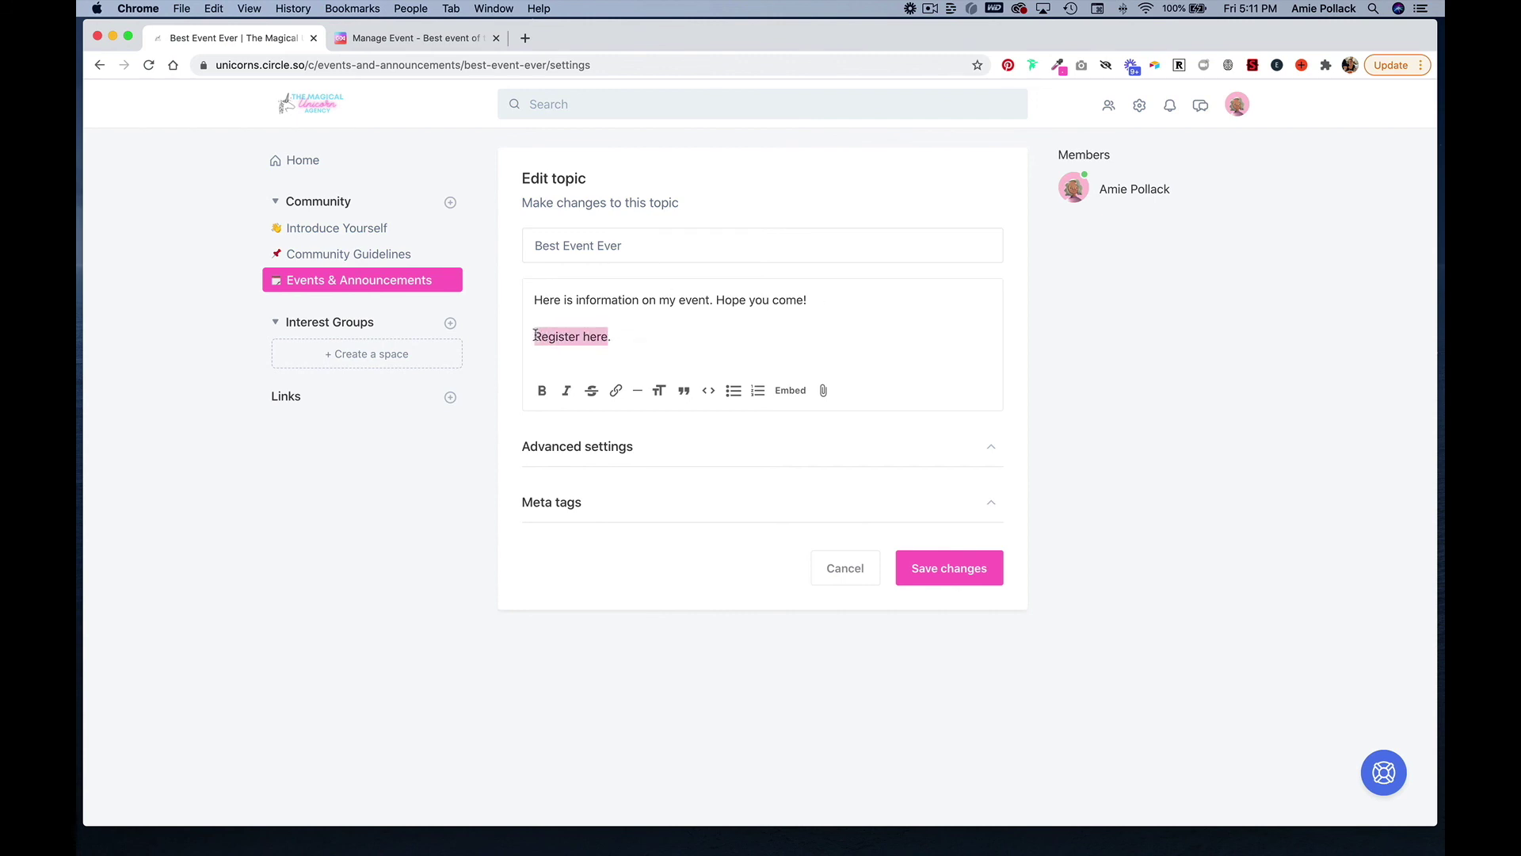
left_click(616, 391)
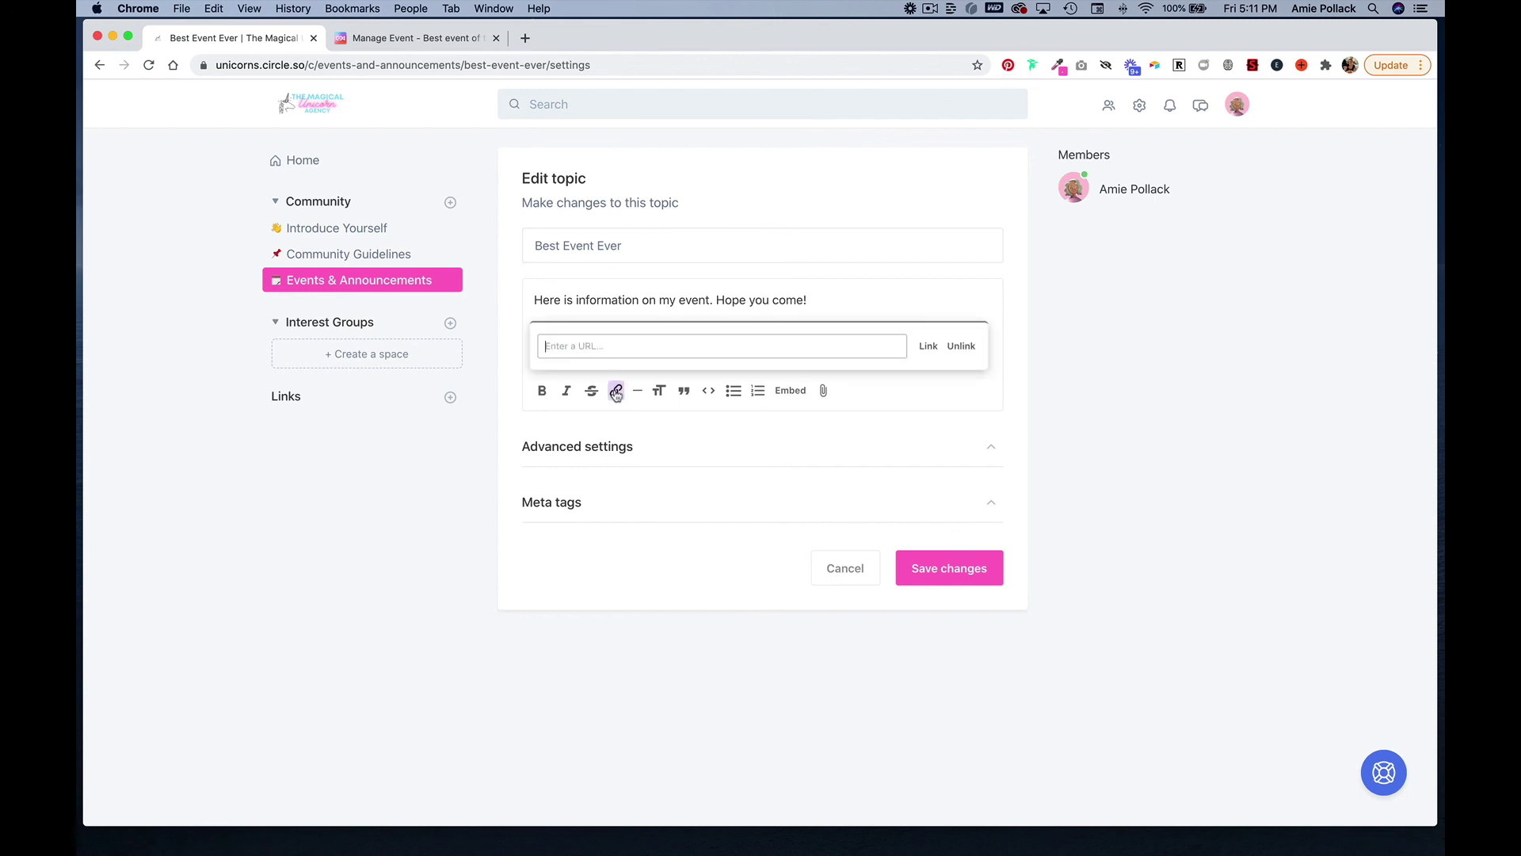
type("https://lu.ma/hi3nkkre")
left_click(926, 348)
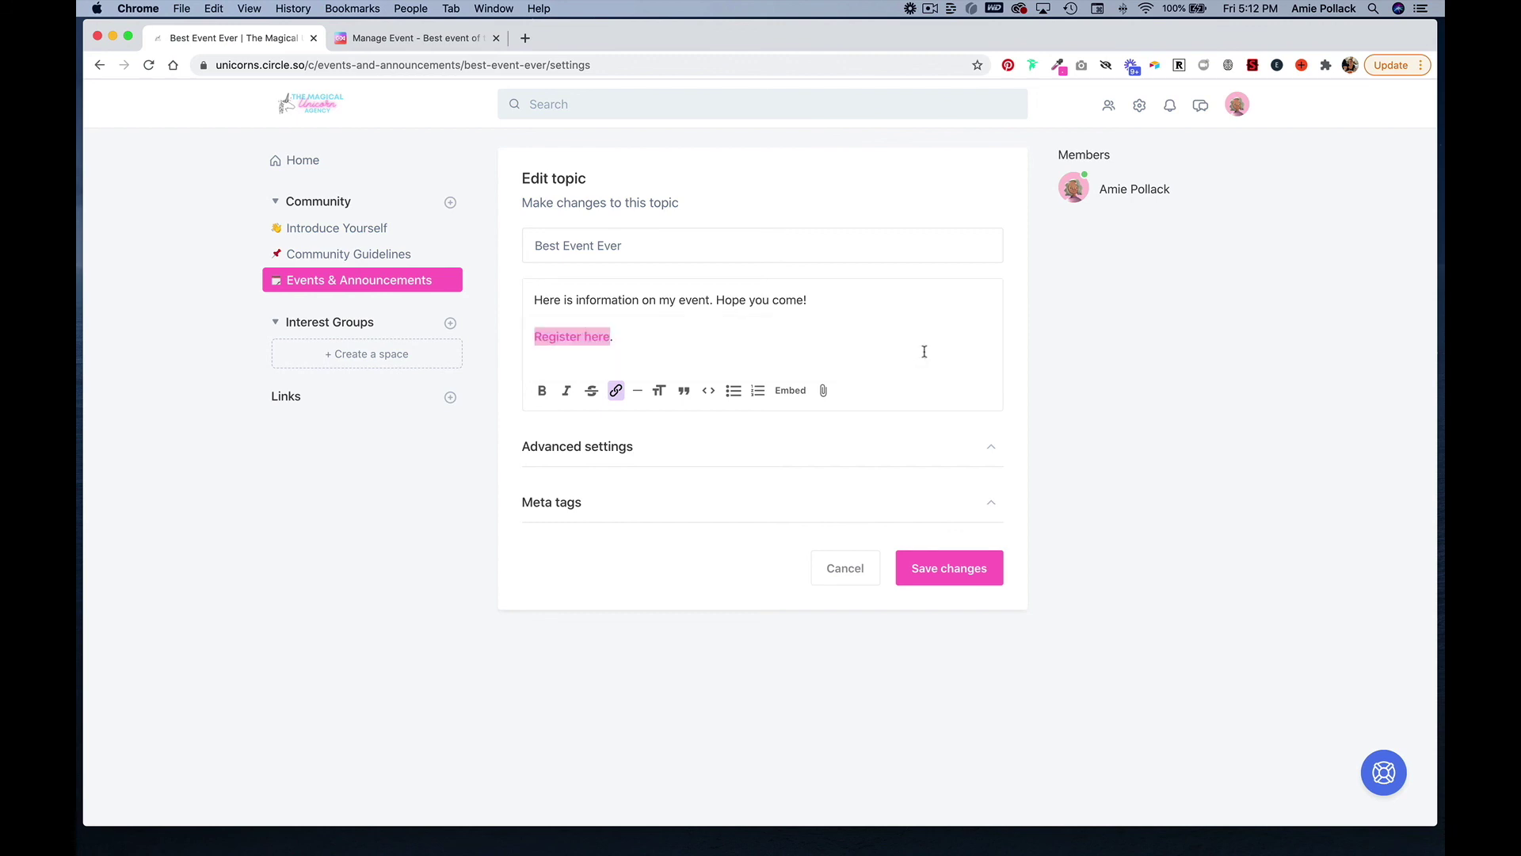
left_click(921, 575)
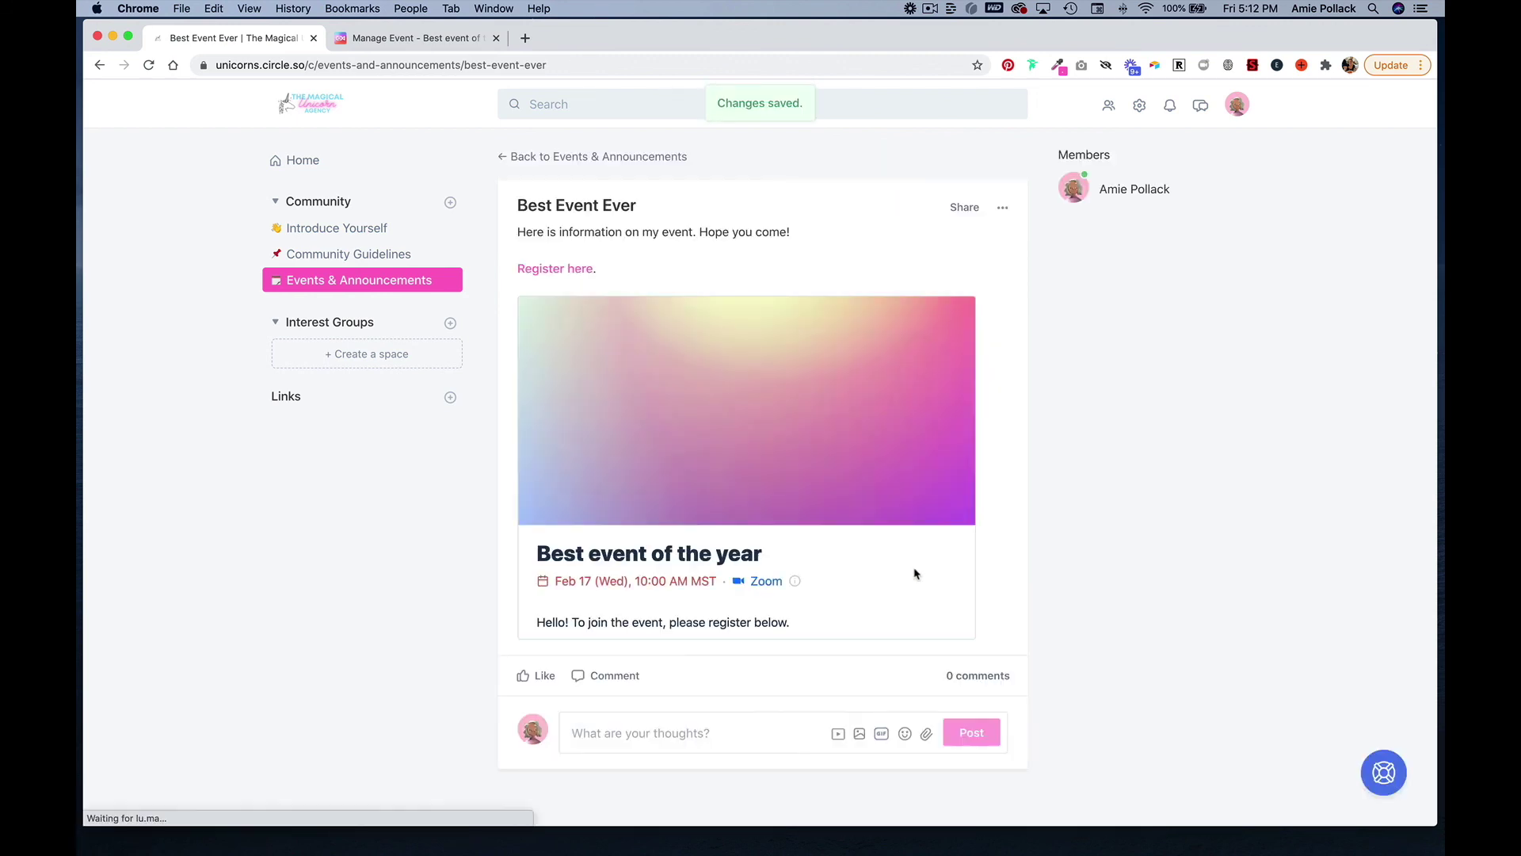
left_click(579, 270)
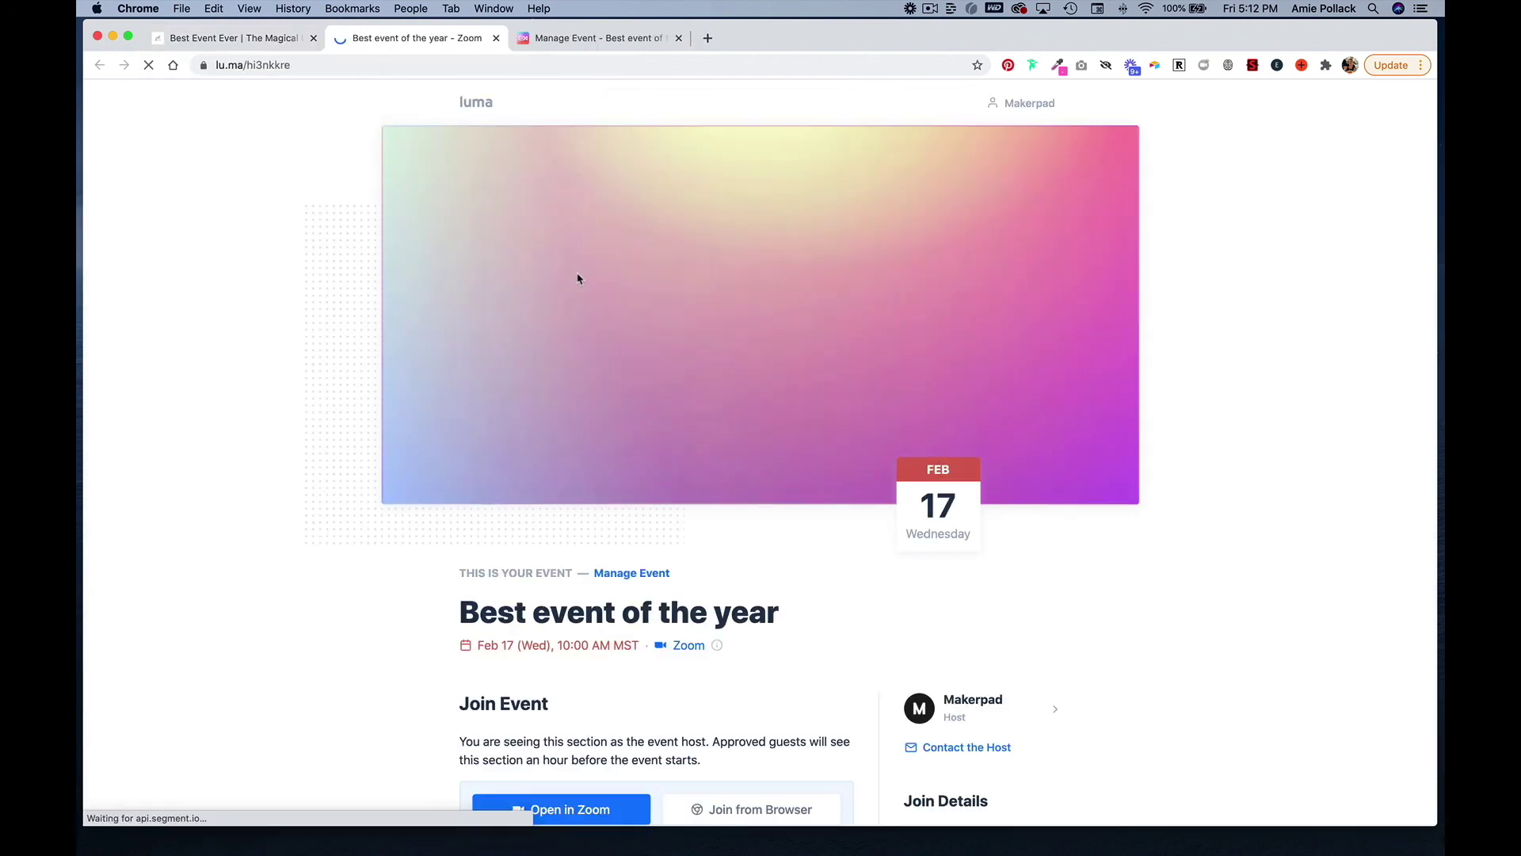
Check the Luma 'Best event of the year' page in the new tab, then return to the post.
scroll(578, 278, "down", 3)
scroll(578, 278, "down", 2)
scroll(578, 278, "up", 5)
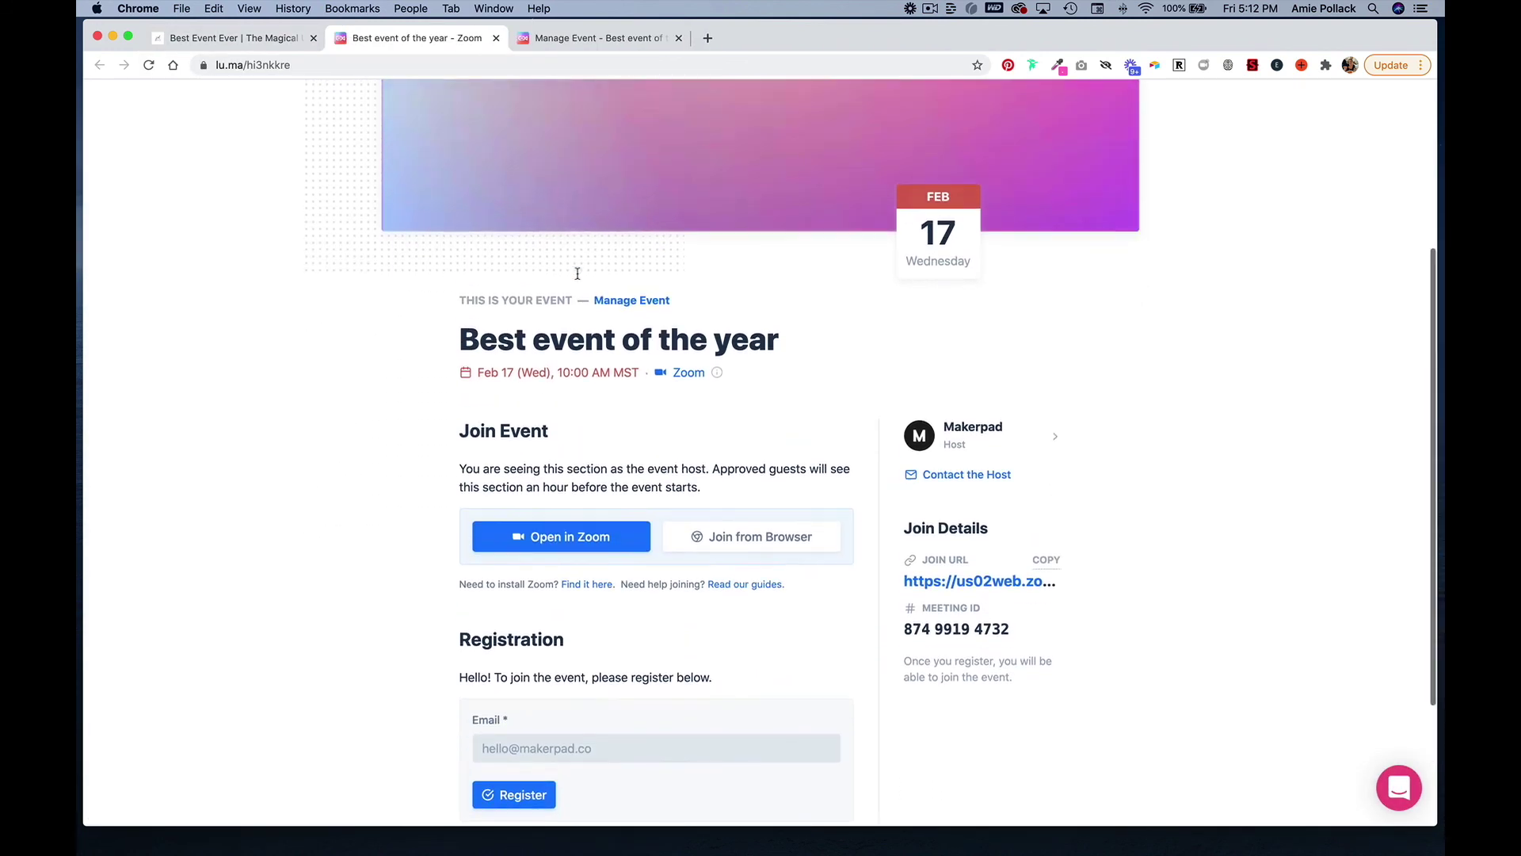
scroll(578, 278, "up", 1)
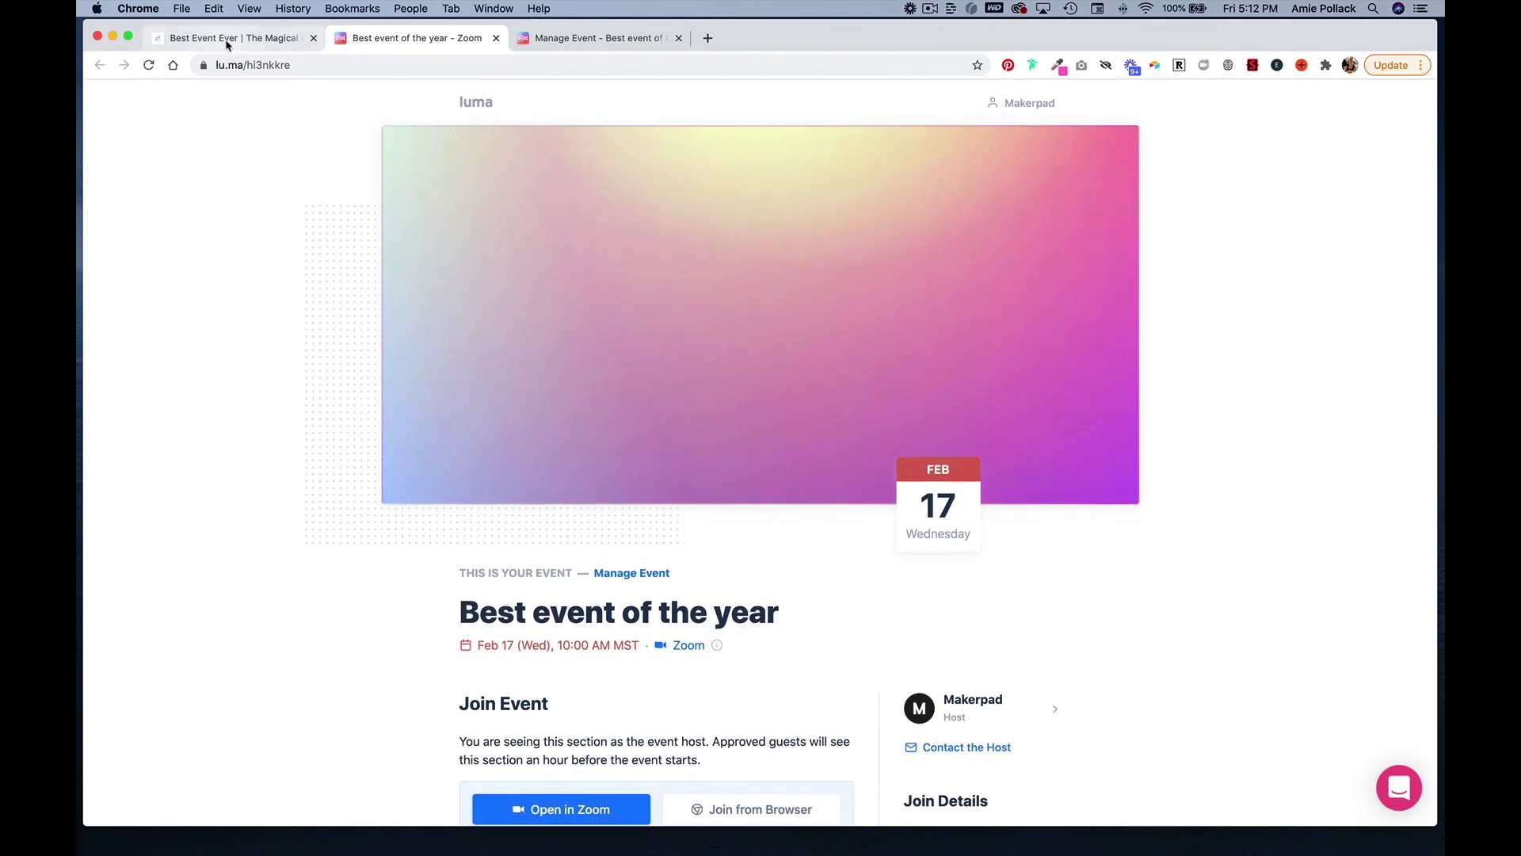
left_click(226, 41)
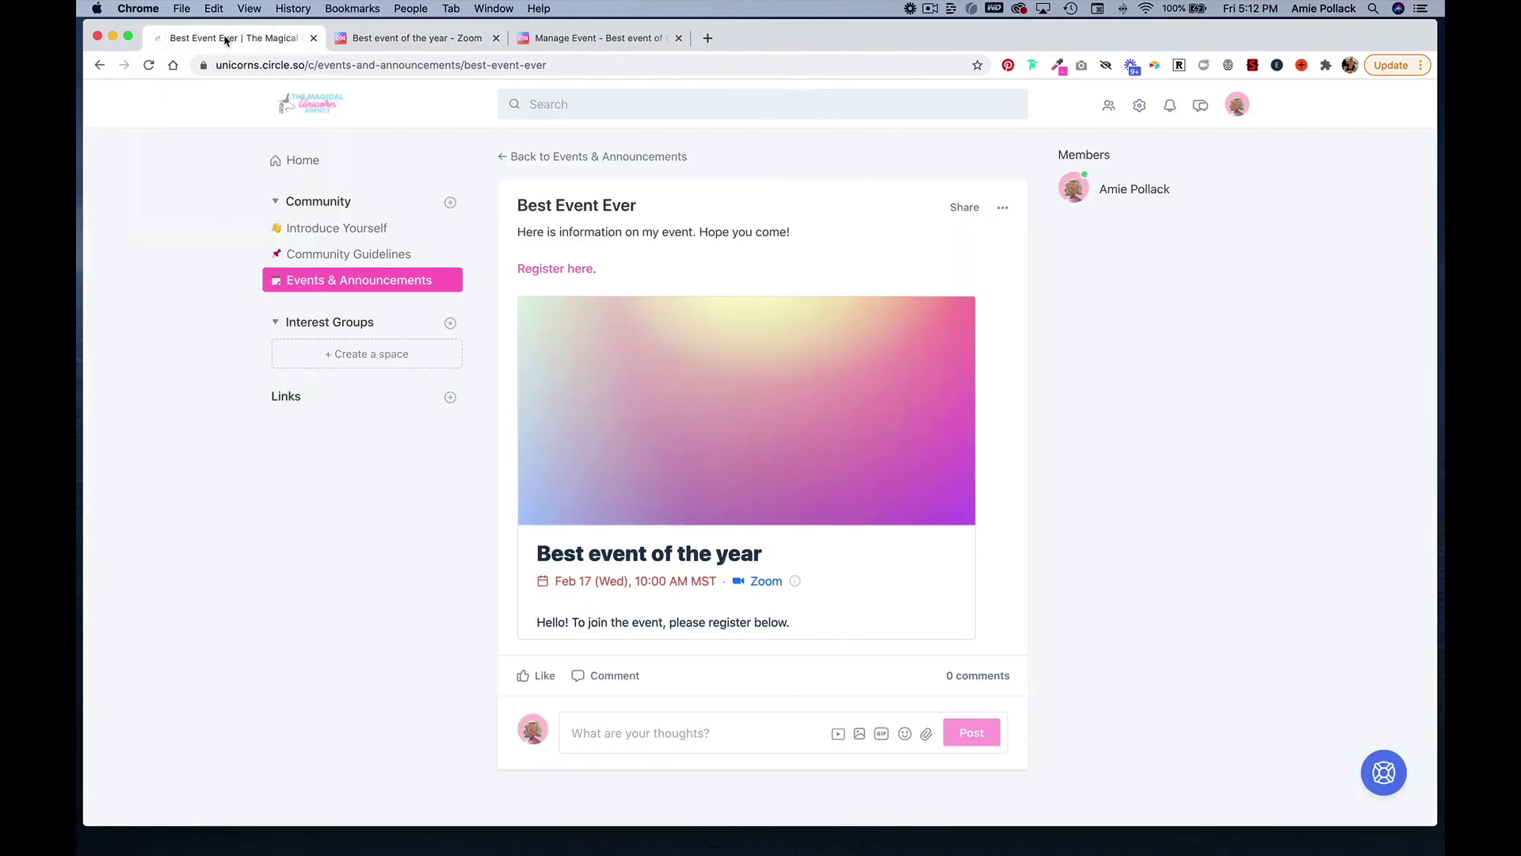